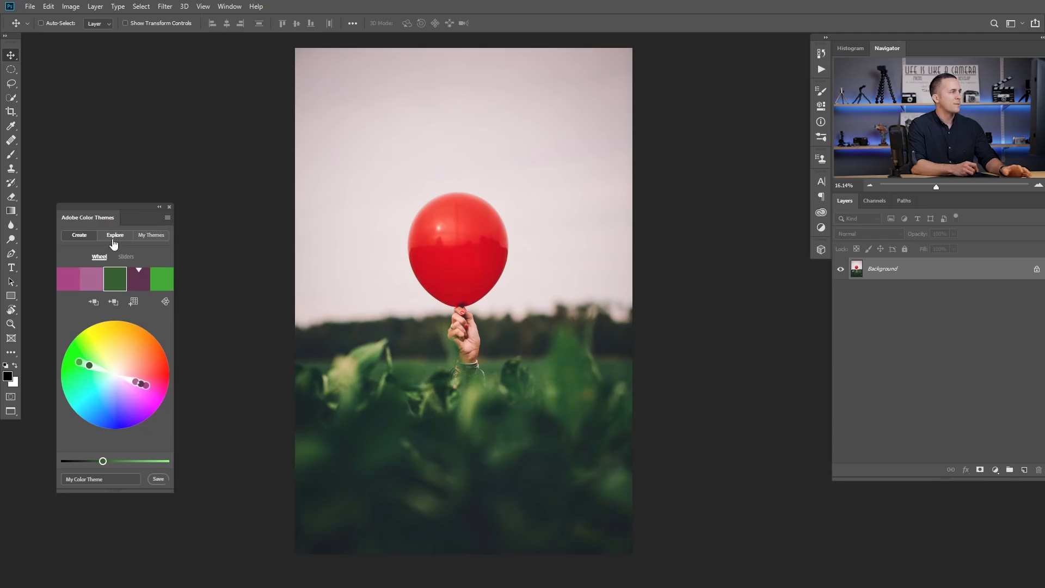
Browse the most popular color themes in Adobe Color Themes, and return to creating a theme on the wheel
{"action": "left_click", "coordinate": [115, 235]}
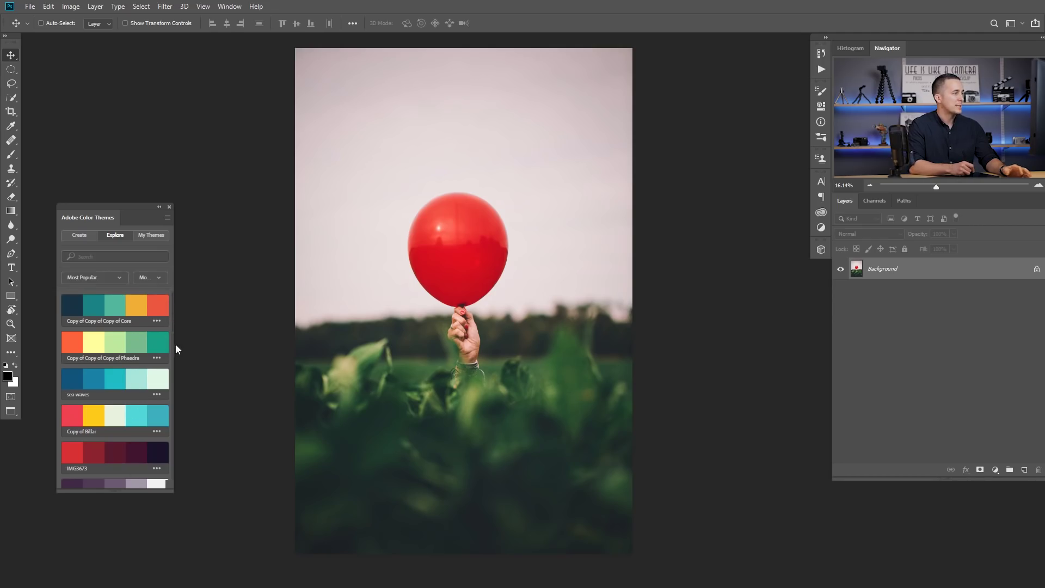
{"action": "left_click_drag", "start_coordinate": [172, 331], "coordinate": [172, 379]}
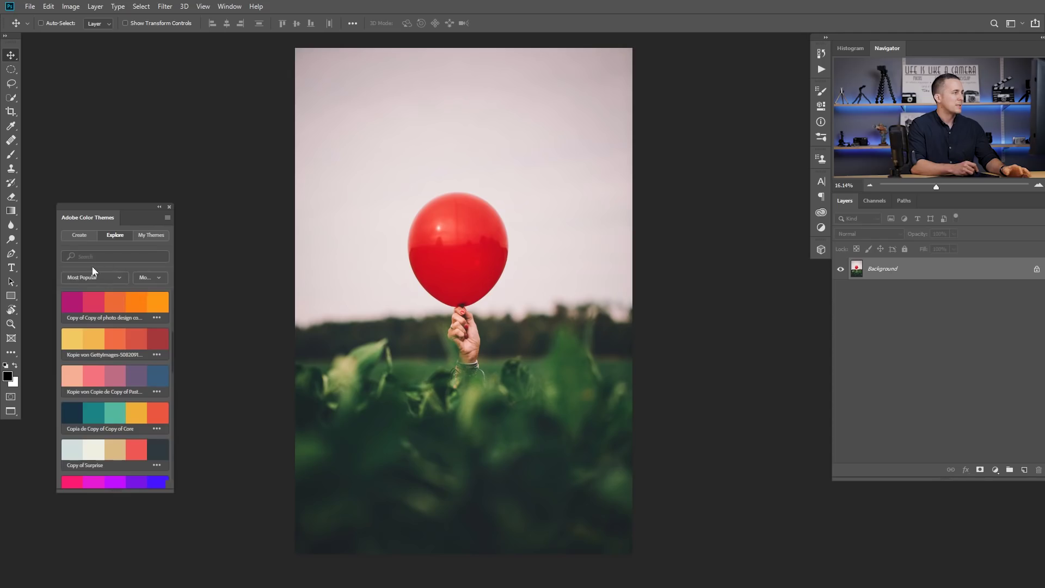
{"action": "left_click", "coordinate": [91, 238]}
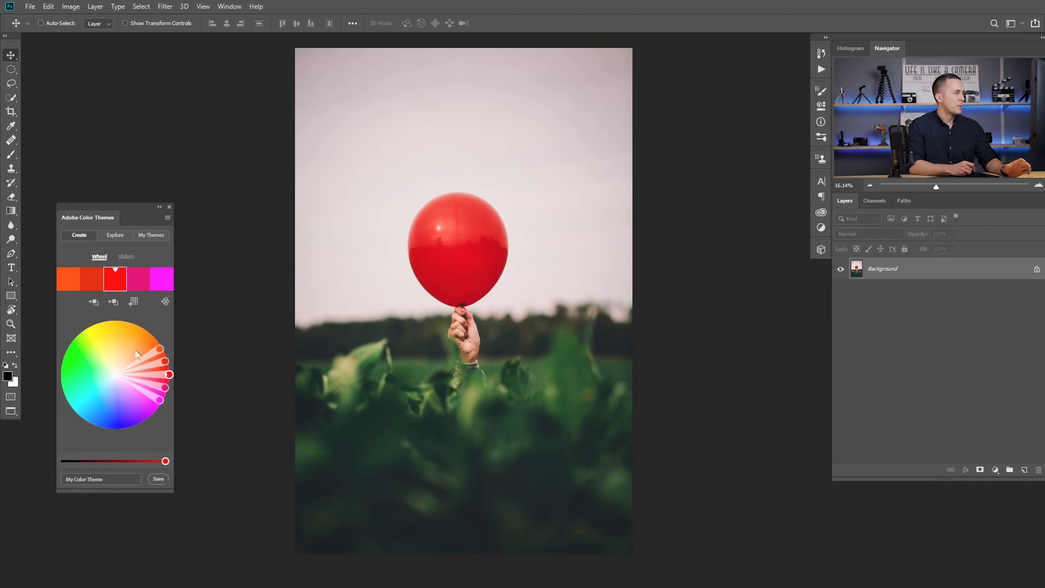
Set the theme's harmony rule to Complementary and rotate the base color from red to yellow on the wheel
{"action": "left_click", "coordinate": [166, 302]}
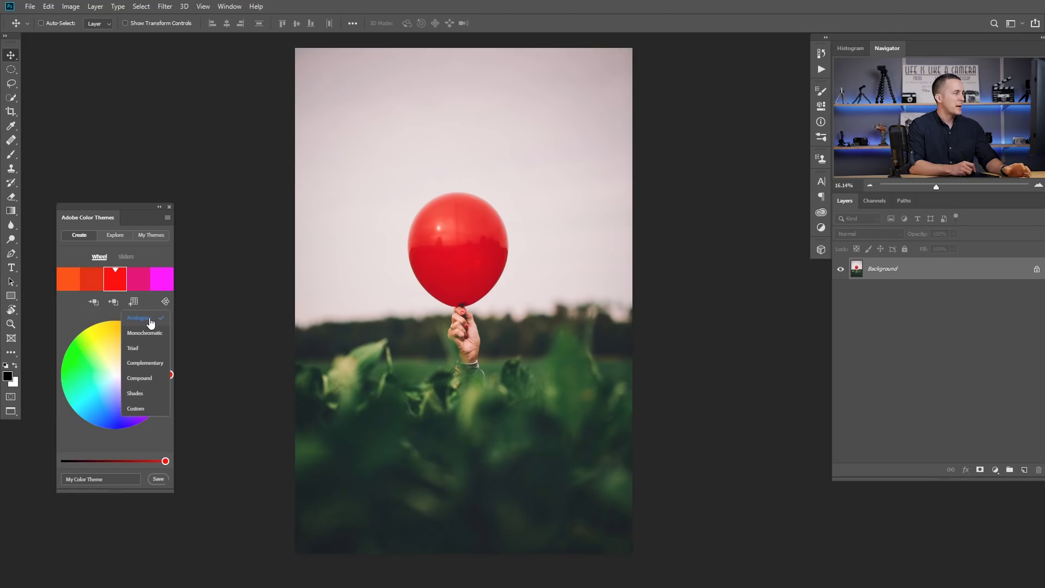
{"action": "left_click", "coordinate": [155, 363]}
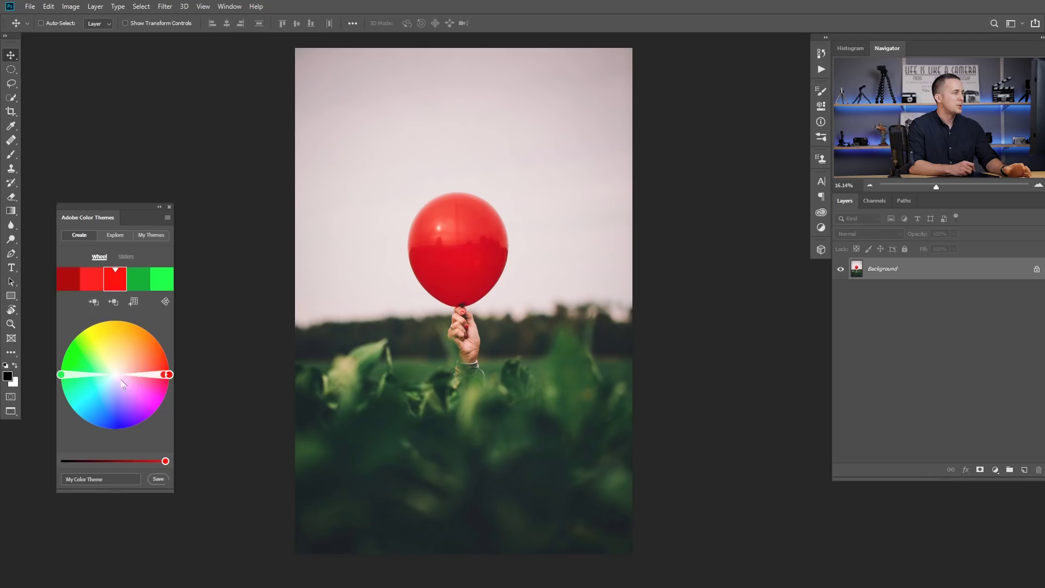
{"action": "left_click_drag", "start_coordinate": [166, 375], "coordinate": [111, 334]}
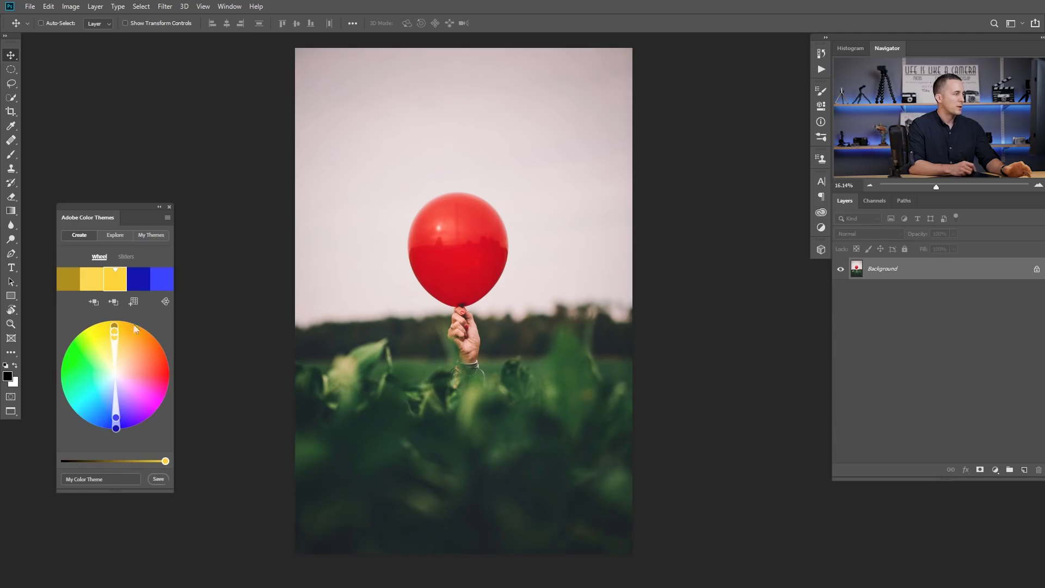
{"action": "mouse_move", "coordinate": [110, 333]}
{"action": "left_mouse_down"}
{"action": "mouse_move", "coordinate": [133, 343]}
{"action": "mouse_move", "coordinate": [112, 330]}
{"action": "left_mouse_up"}
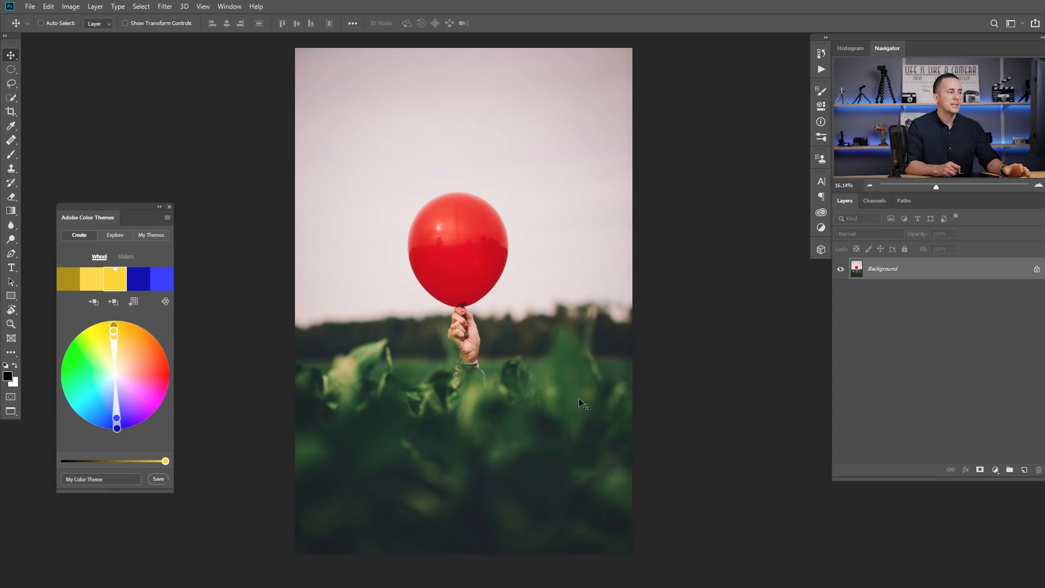
Sample the green of the foreground leaves with the Eyedropper, using a 51 by 51 Average sample size
{"action": "left_click", "coordinate": [12, 127]}
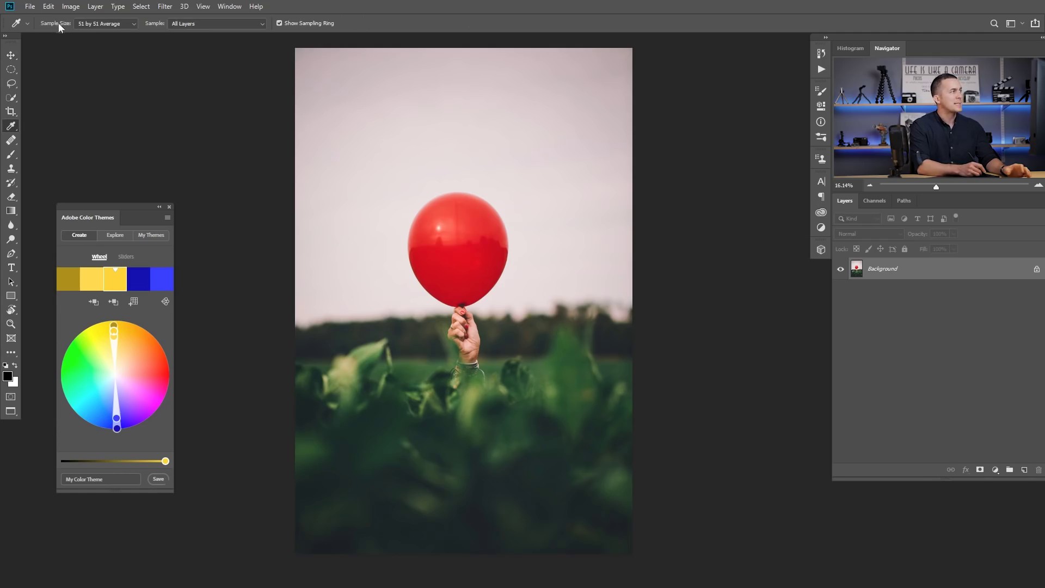
{"action": "left_click", "coordinate": [89, 24]}
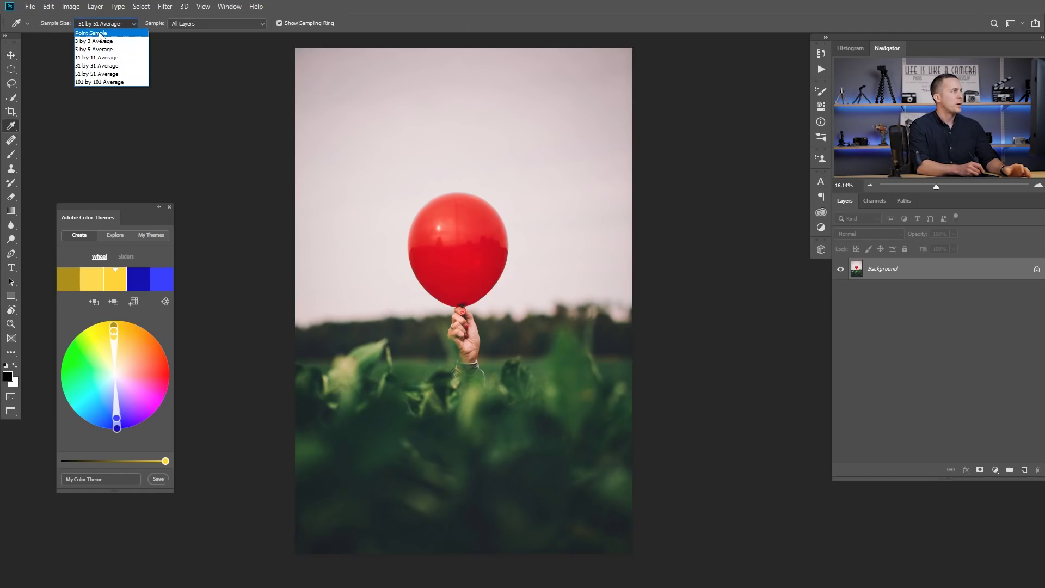
{"action": "left_click", "coordinate": [113, 74]}
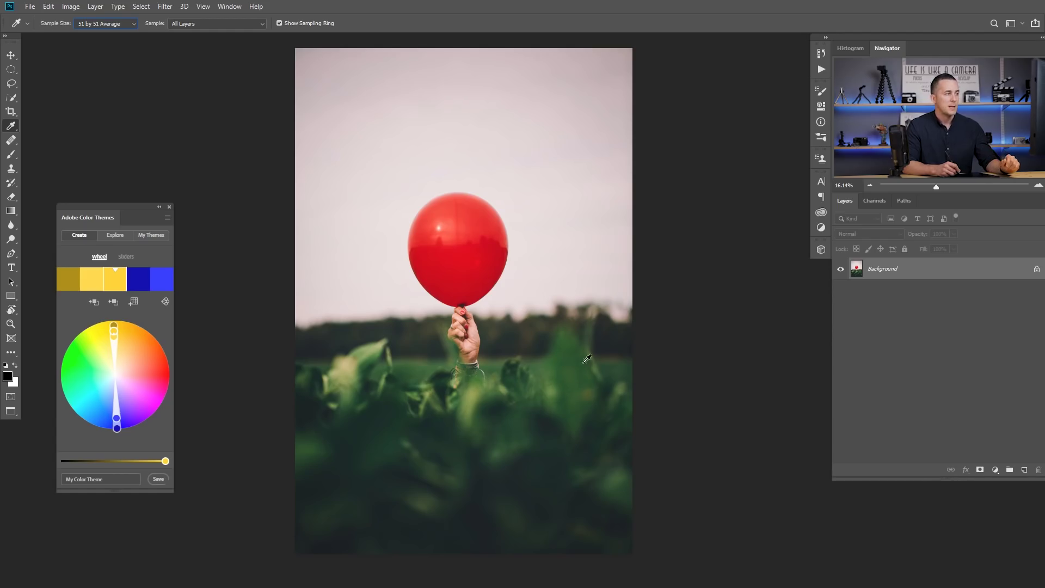
{"action": "left_click_drag", "start_coordinate": [562, 363], "coordinate": [562, 365]}
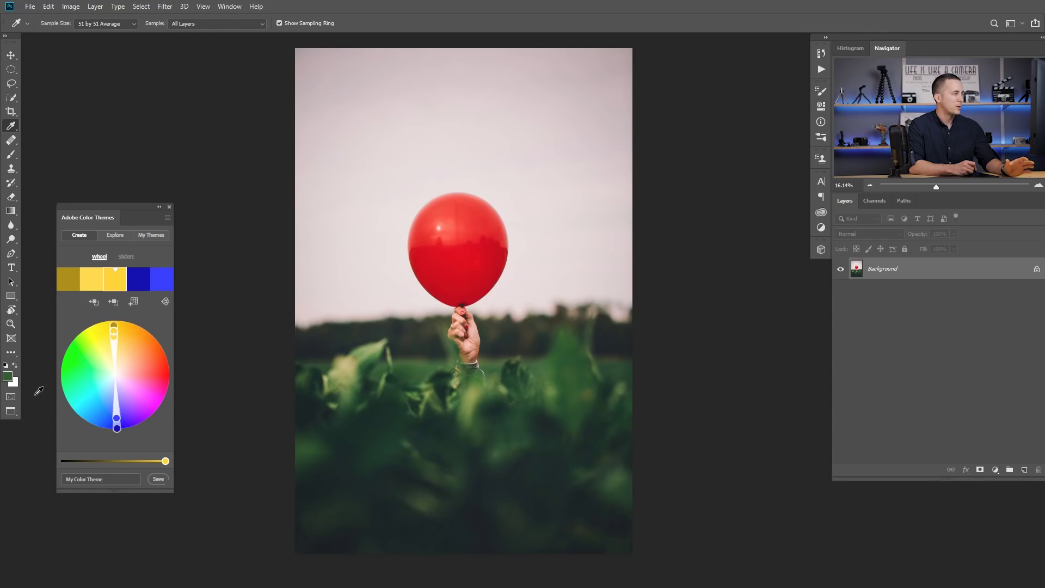
Use the sampled green as the theme's base color and slightly raise the brightness of its magenta complement
{"action": "left_click", "coordinate": [114, 303]}
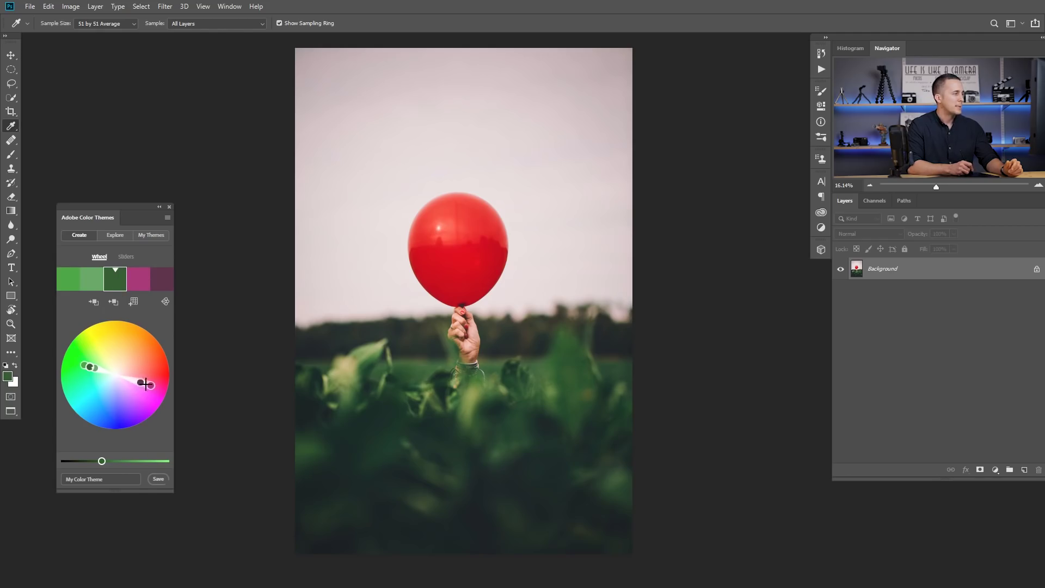
{"action": "left_click", "coordinate": [141, 285]}
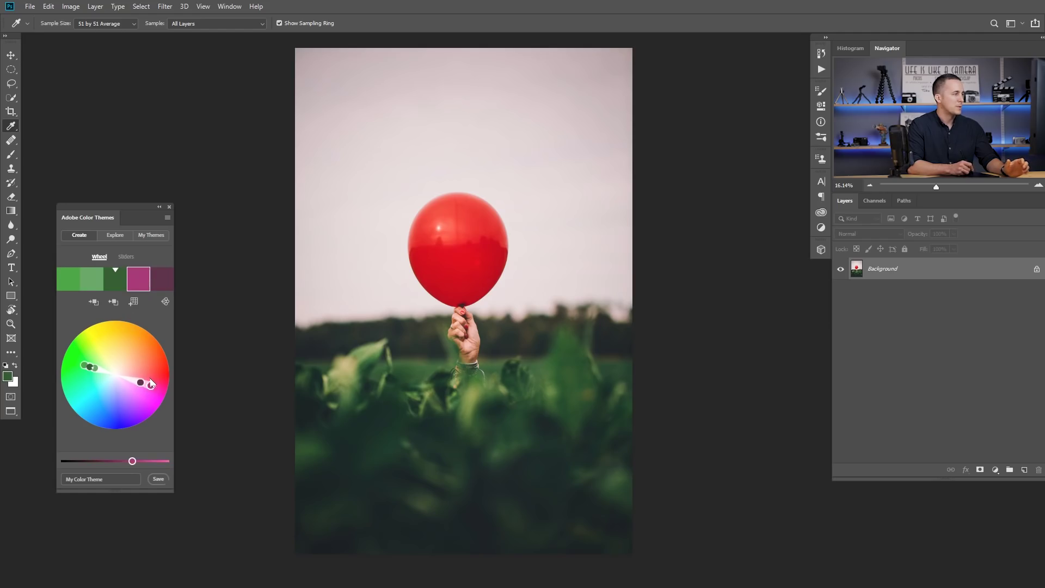
{"action": "left_click_drag", "start_coordinate": [133, 463], "coordinate": [133, 465]}
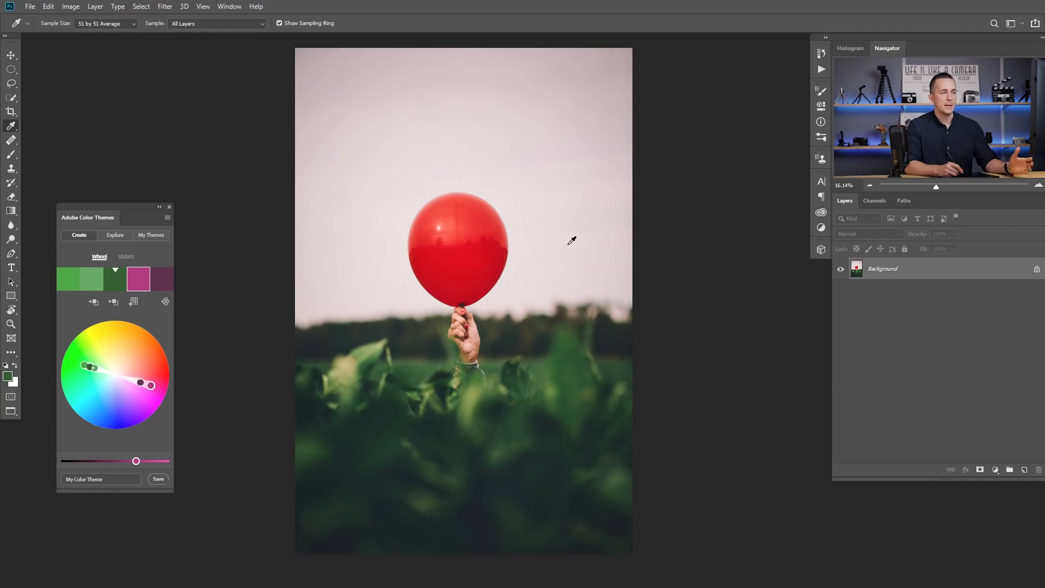
On a new layer, draw a circular selection in the sky above and left of the balloon, fill it with the theme's magenta and deselect
{"action": "left_click", "coordinate": [1023, 470]}
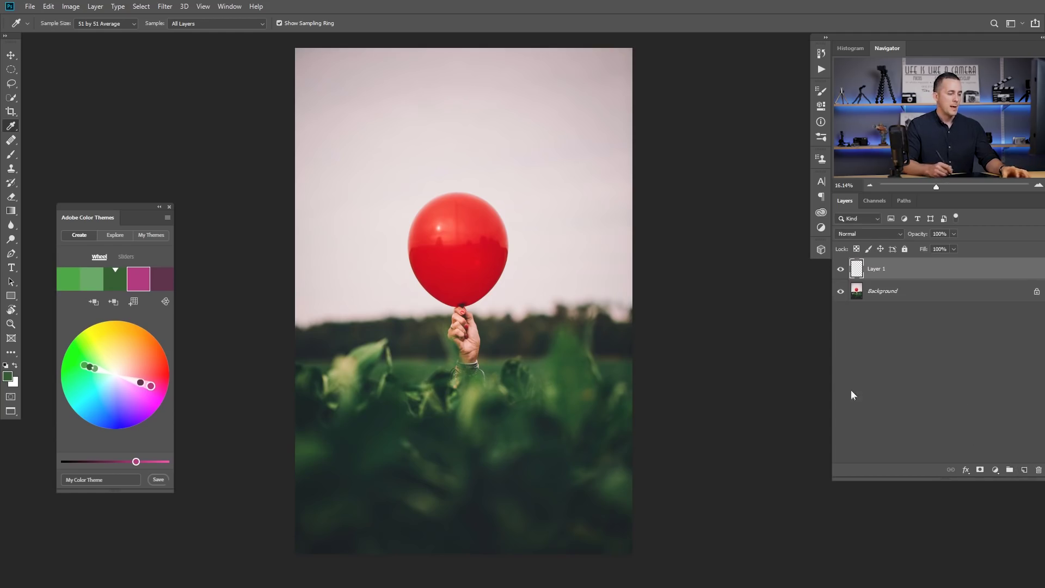
{"action": "key", "text": "m"}
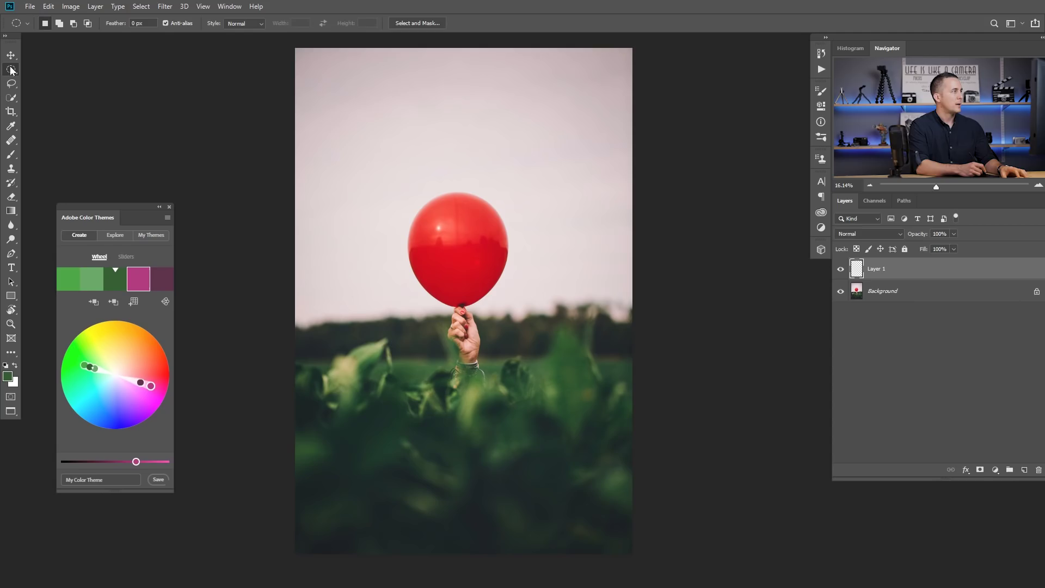
{"action": "left_click_drag", "start_coordinate": [346, 108], "coordinate": [435, 180]}
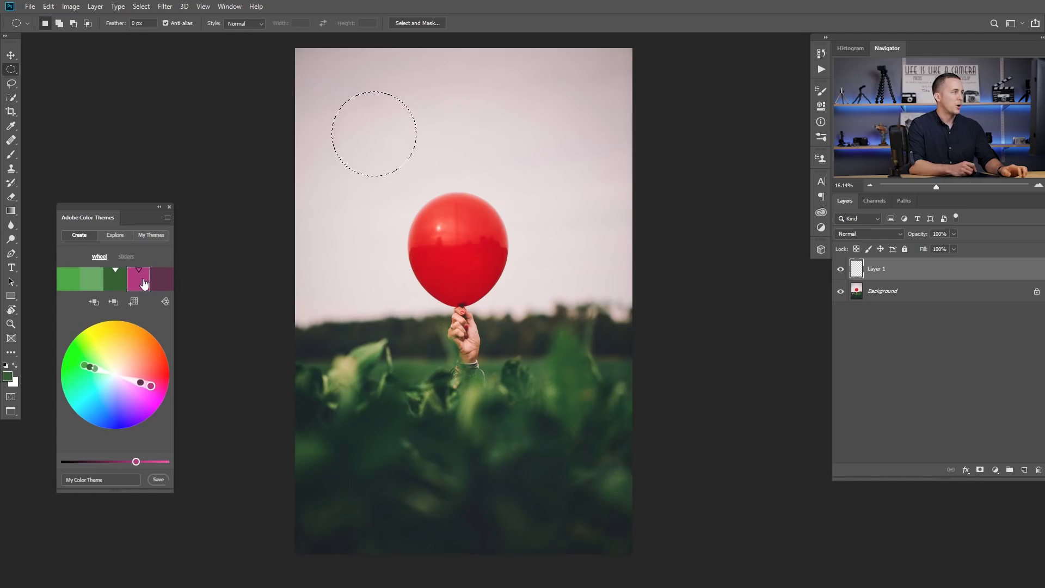
{"action": "left_click", "coordinate": [16, 364]}
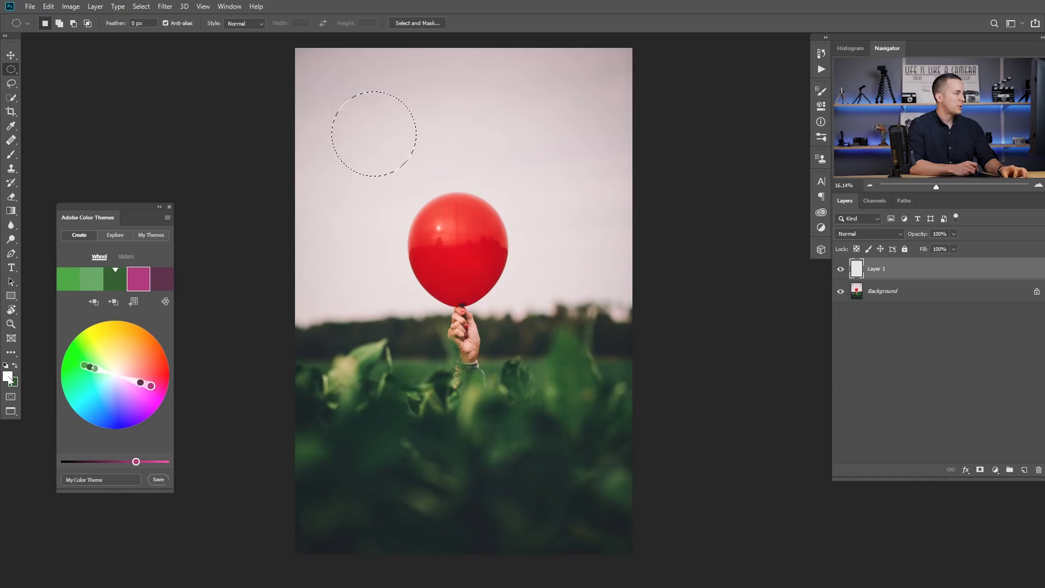
{"action": "left_click", "coordinate": [95, 303]}
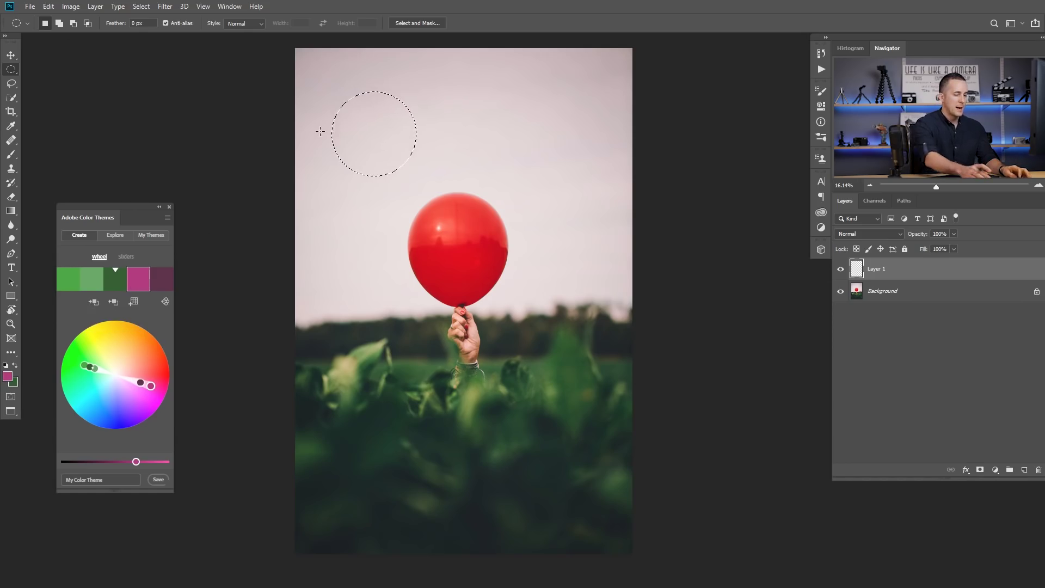
{"action": "key", "text": "alt+BackSpace"}
{"action": "key", "text": "ctrl+d"}
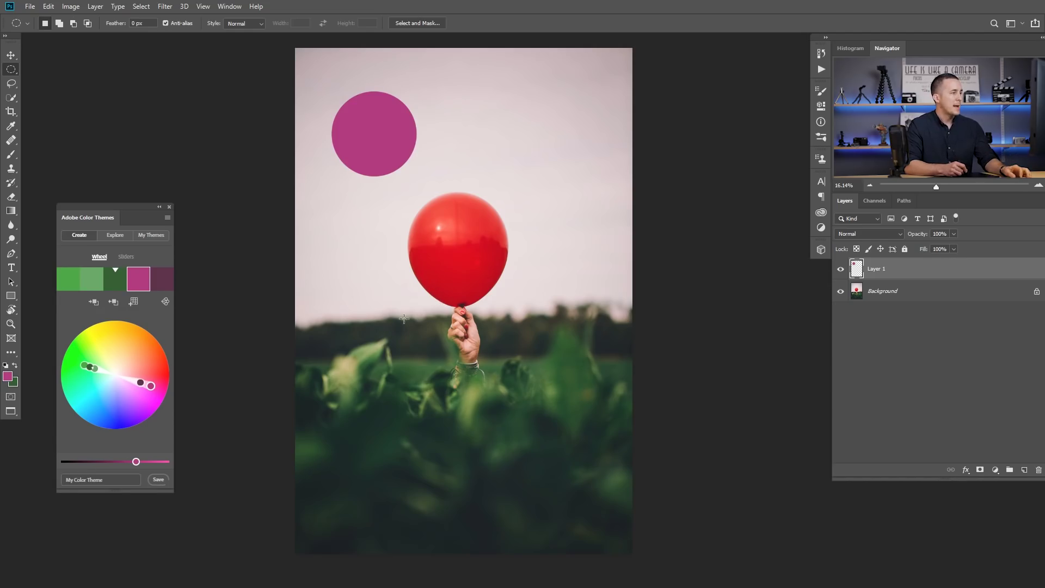
On a new layer, select a similar circle beside the magenta one, fill it with red sampled near the balloon's edge and deselect
{"action": "left_click", "coordinate": [1024, 469]}
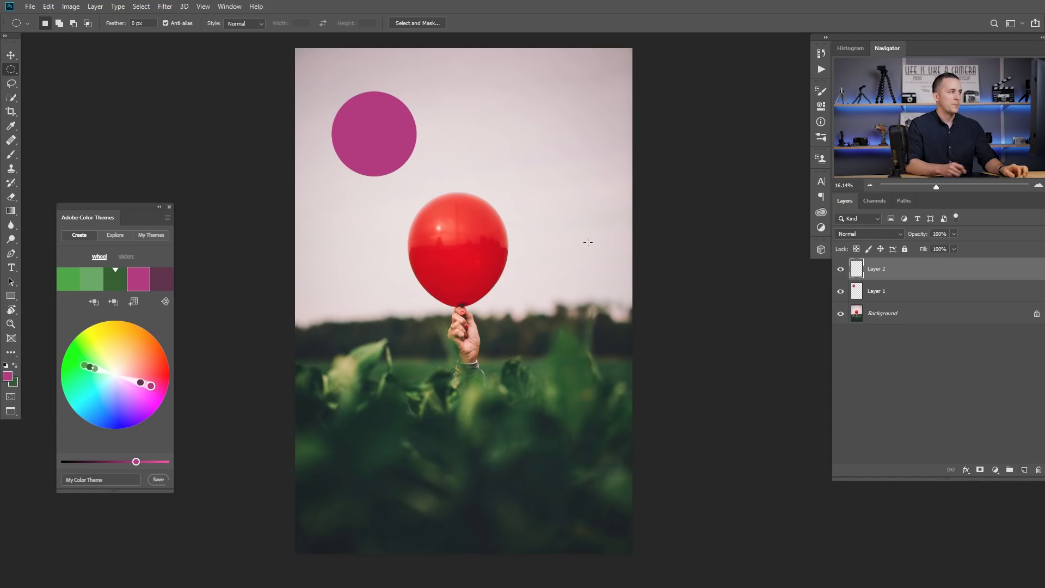
{"action": "left_click_drag", "start_coordinate": [457, 130], "coordinate": [527, 173]}
{"action": "left_click_drag", "start_coordinate": [465, 248], "coordinate": [511, 300]}
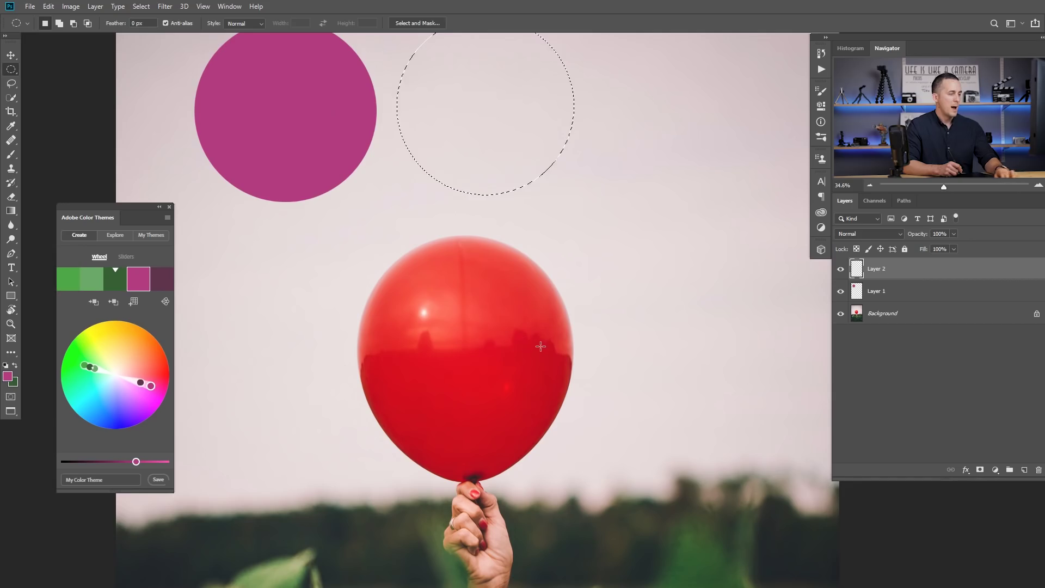
{"action": "key", "text": "i"}
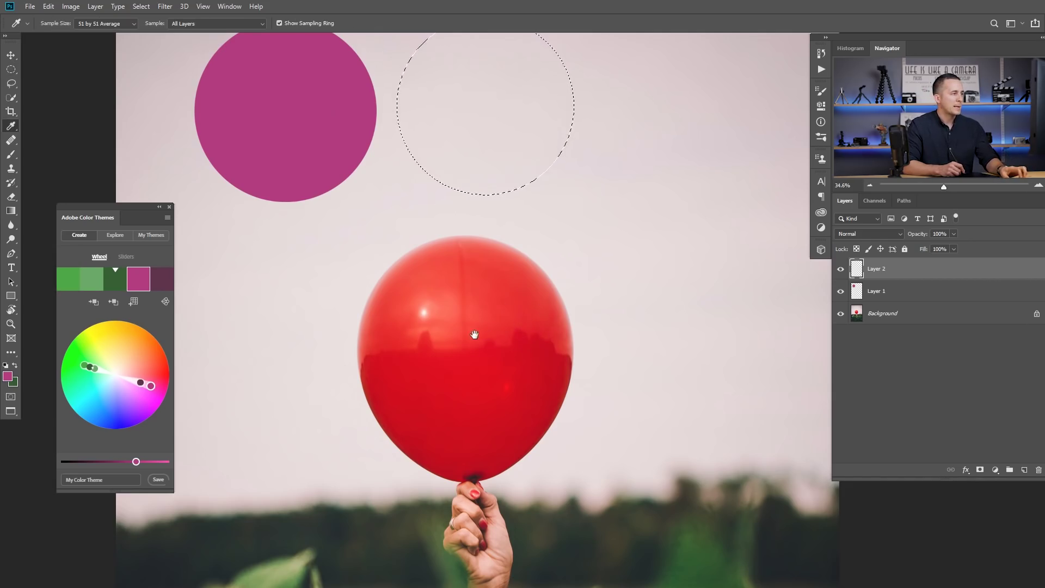
{"action": "scroll", "coordinate": [478, 334], "scroll_direction": "up", "scroll_amount": 2}
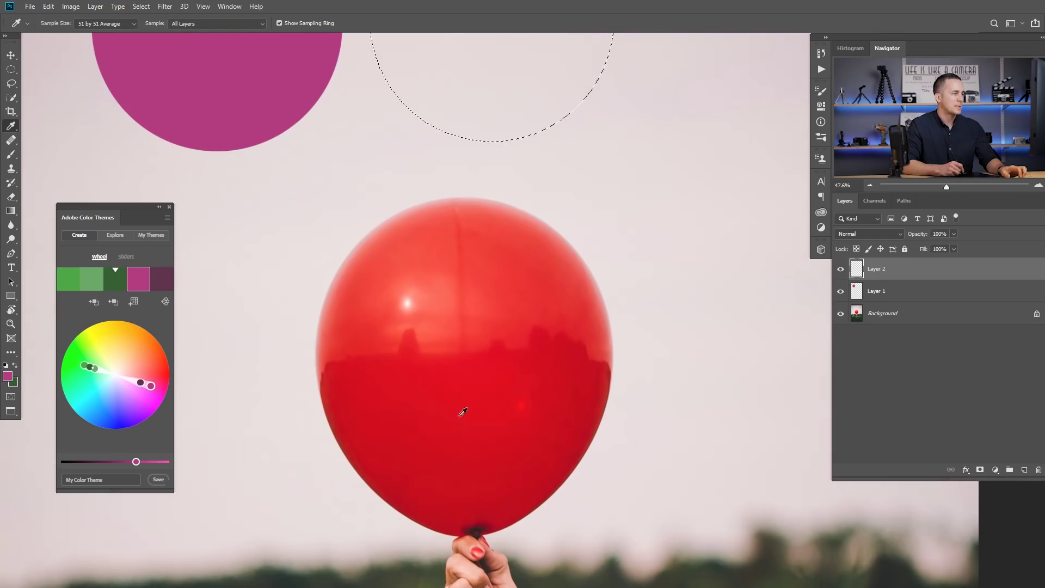
{"action": "left_click", "coordinate": [582, 327]}
{"action": "left_click_drag", "start_coordinate": [582, 328], "coordinate": [579, 328]}
{"action": "key", "text": "ctrl+0"}
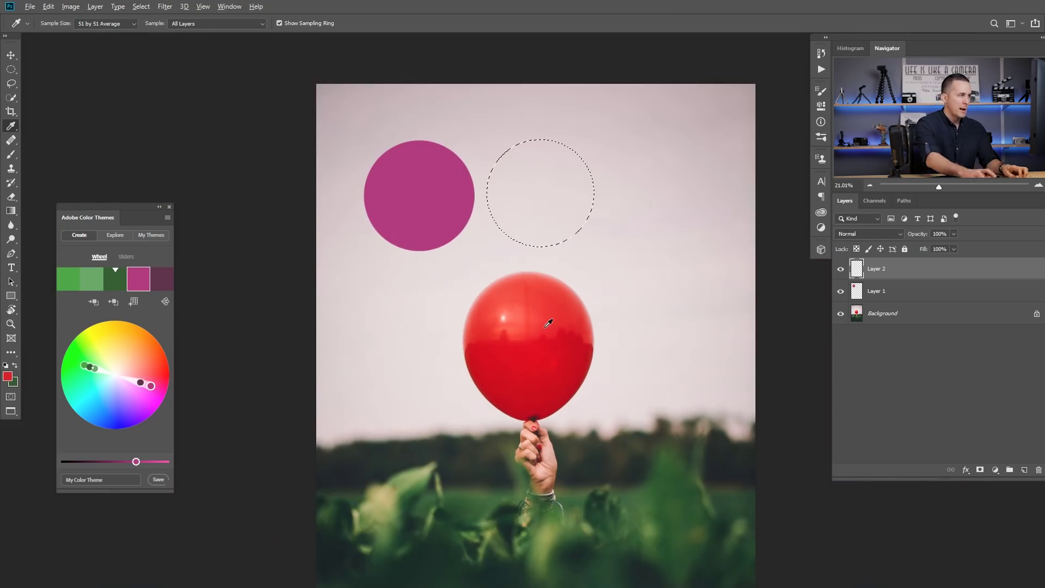
{"action": "key", "text": "alt+BackSpace"}
{"action": "key", "text": "ctrl+d"}
{"action": "key", "text": "ctrl+plus"}
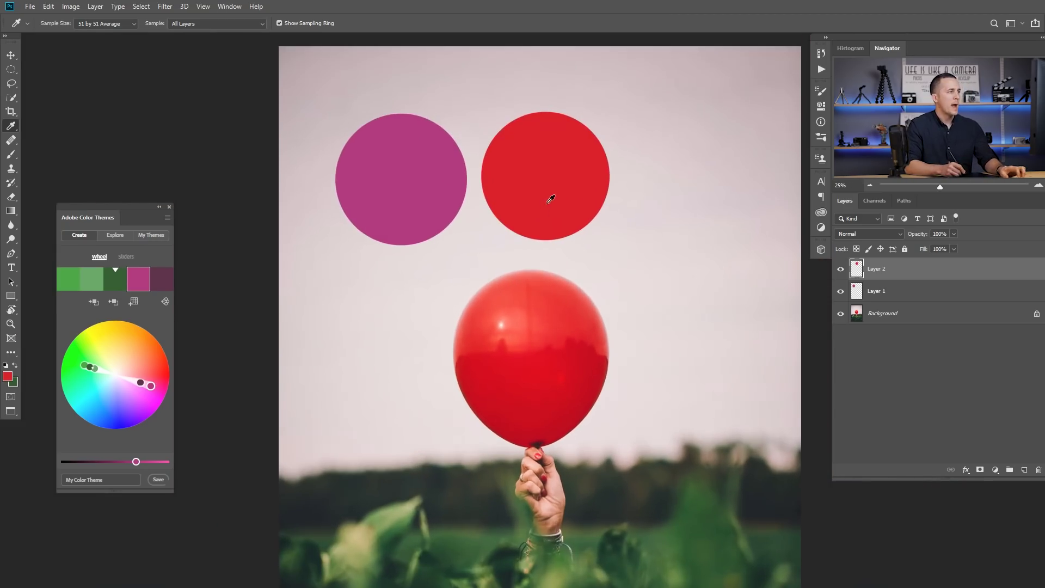
Hide the Background layer and move the red circle so it partly overlaps the magenta circle
{"action": "key", "text": "v"}
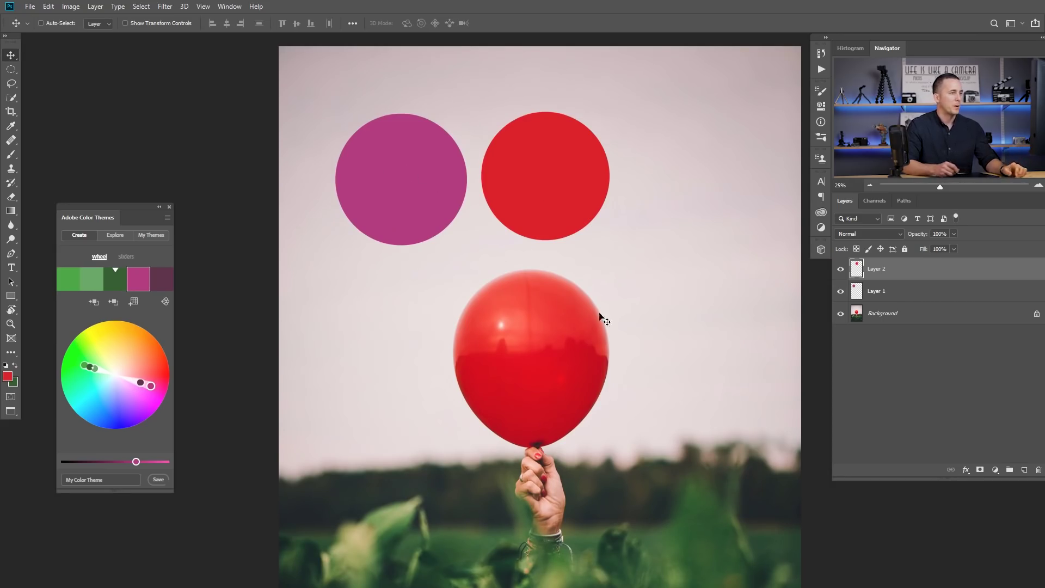
{"action": "left_click", "coordinate": [841, 314]}
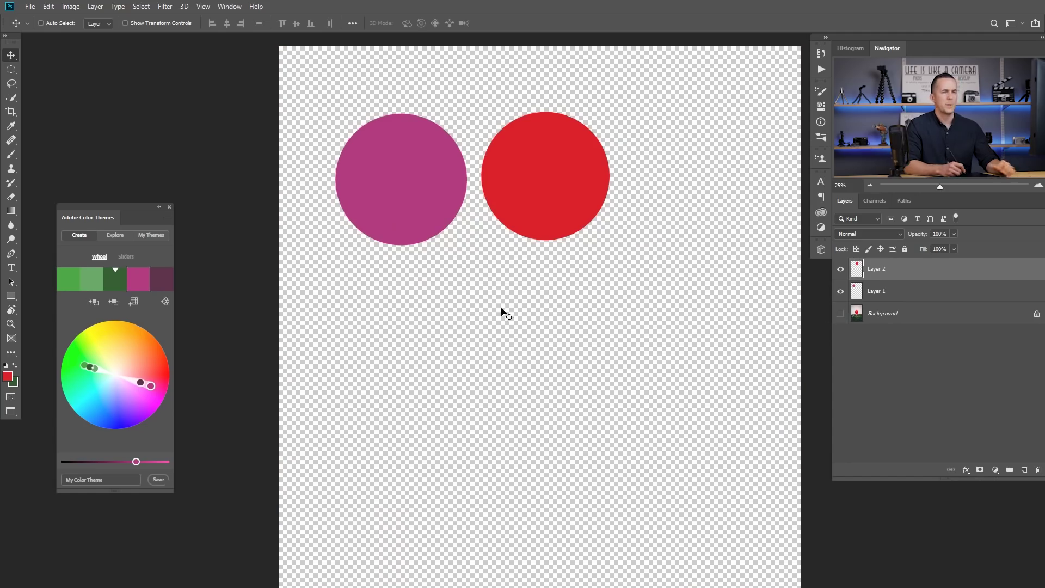
{"action": "left_click_drag", "start_coordinate": [470, 222], "coordinate": [483, 221]}
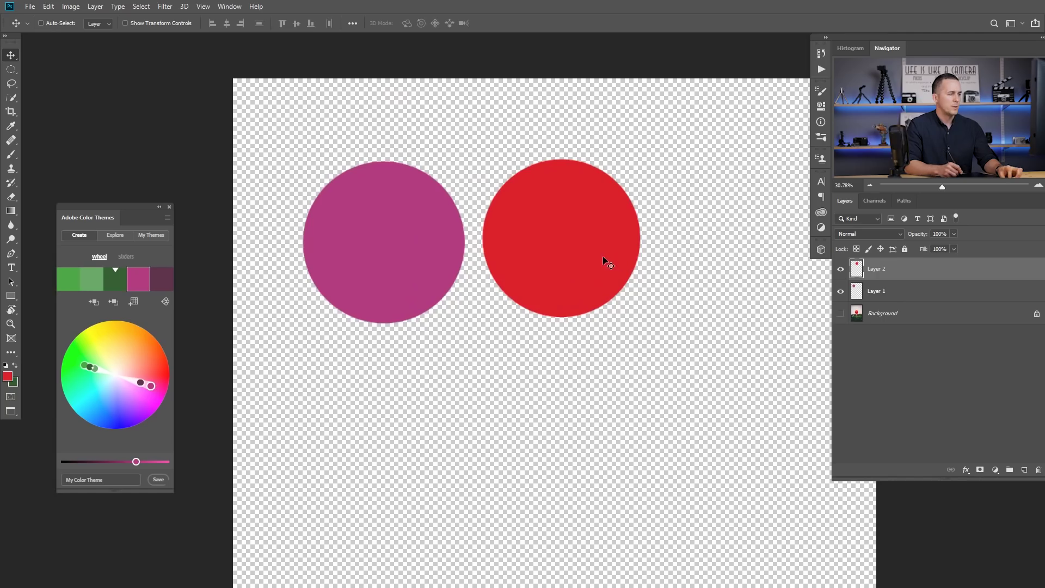
{"action": "left_click_drag", "start_coordinate": [595, 259], "coordinate": [512, 270]}
{"action": "left_click_drag", "start_coordinate": [418, 254], "coordinate": [437, 261]}
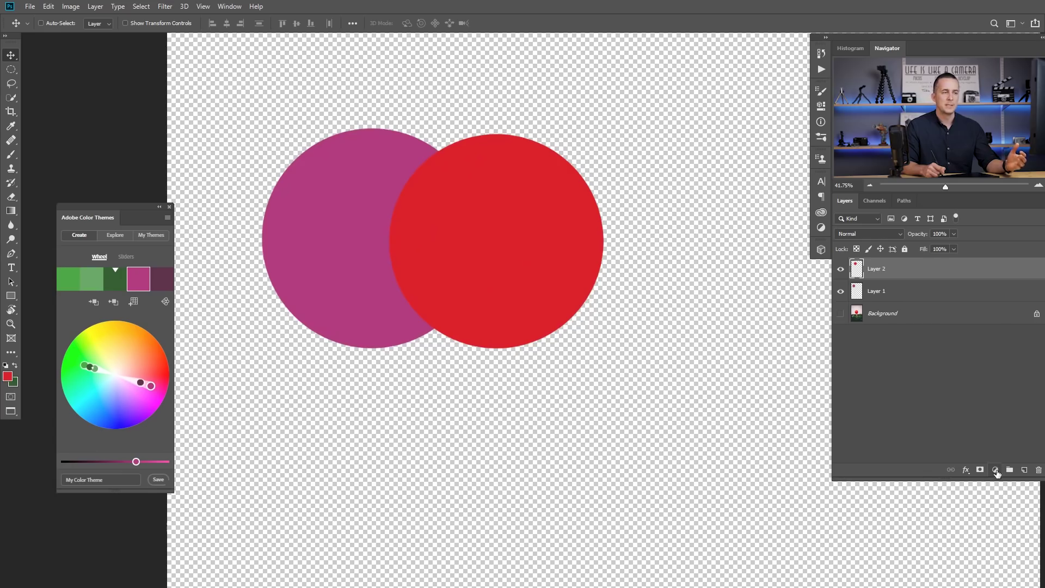
Add a Hue/Saturation adjustment clipped to the red circle's layer, with Hue +11, Saturation -11 and Lightness +18
{"action": "left_click", "coordinate": [996, 471]}
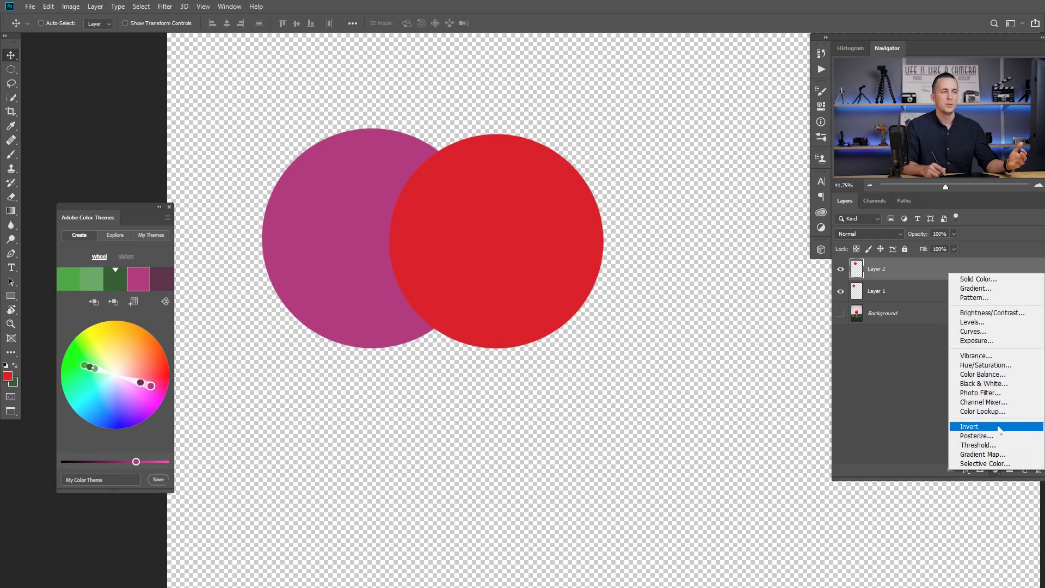
{"action": "left_click", "coordinate": [1004, 366]}
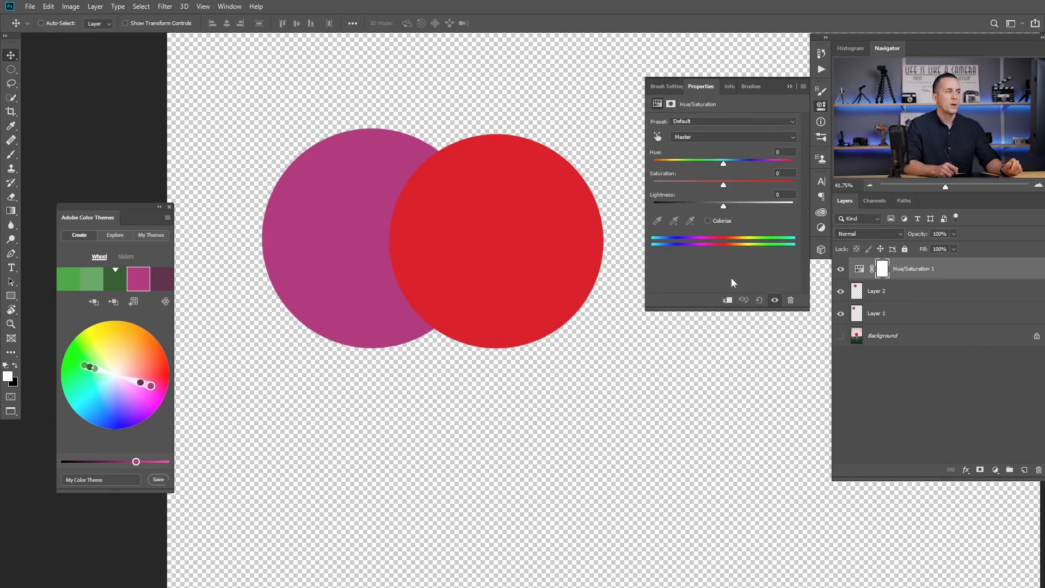
{"action": "left_click", "coordinate": [861, 277], "text": "alt"}
{"action": "left_click", "coordinate": [841, 292]}
{"action": "left_click", "coordinate": [841, 291]}
{"action": "left_click", "coordinate": [725, 163]}
{"action": "left_click_drag", "start_coordinate": [730, 163], "coordinate": [735, 206]}
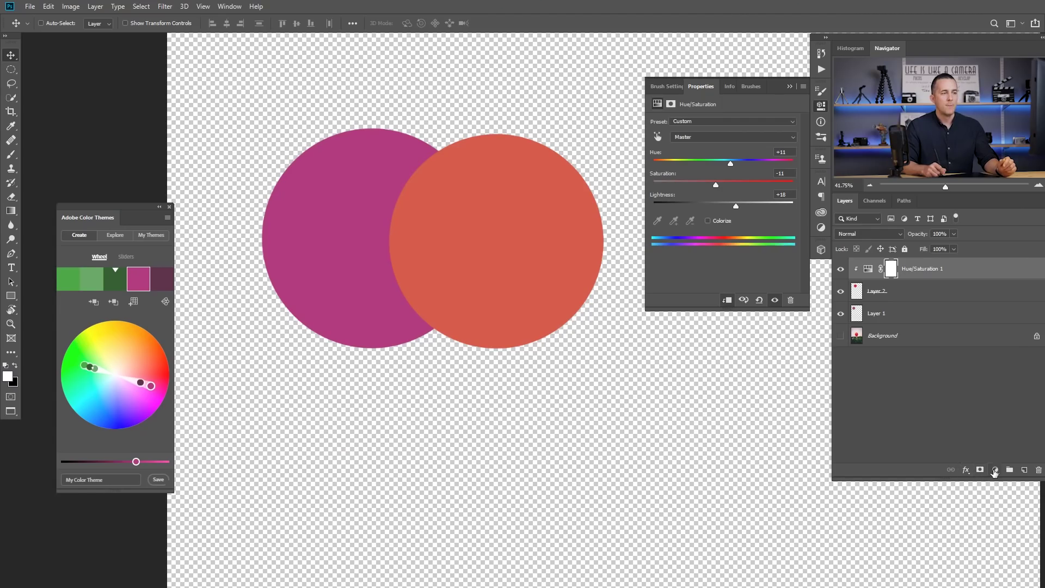
Add a Selective Color adjustment layer and a Black & White adjustment layer above the Hue/Saturation layer
{"action": "left_click", "coordinate": [996, 470]}
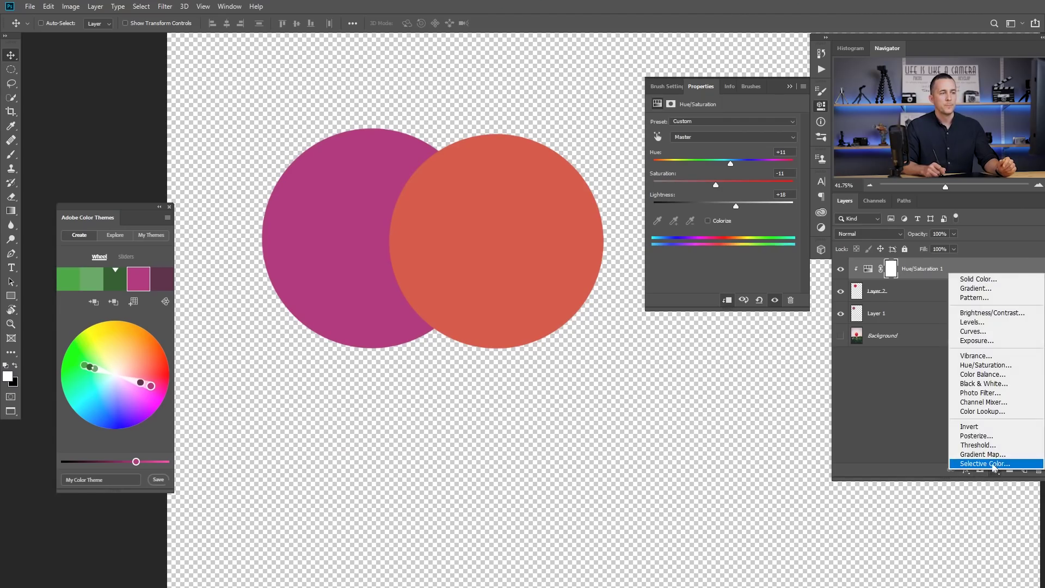
{"action": "left_click", "coordinate": [985, 464]}
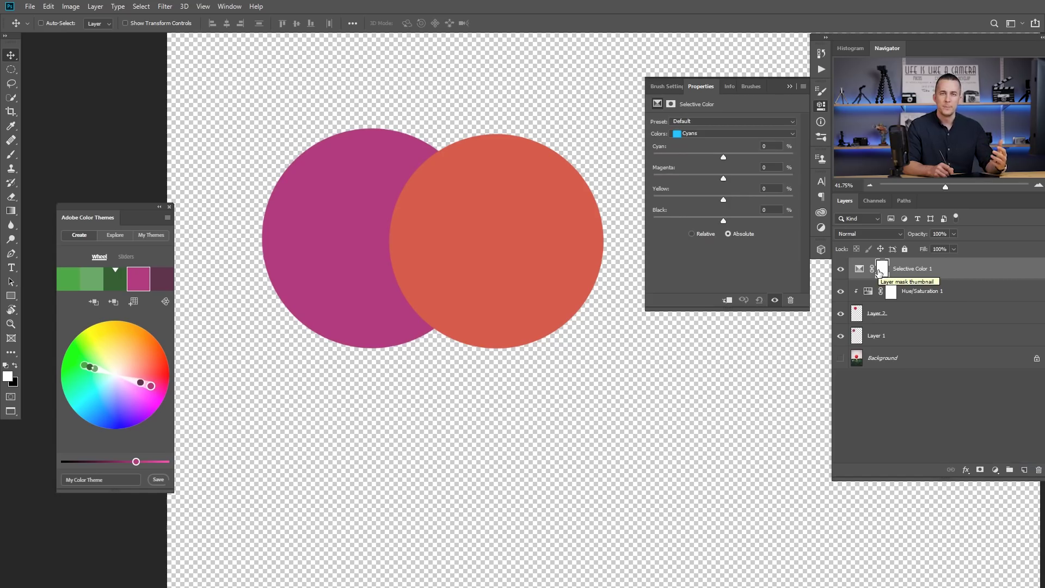
{"action": "left_click", "coordinate": [995, 469]}
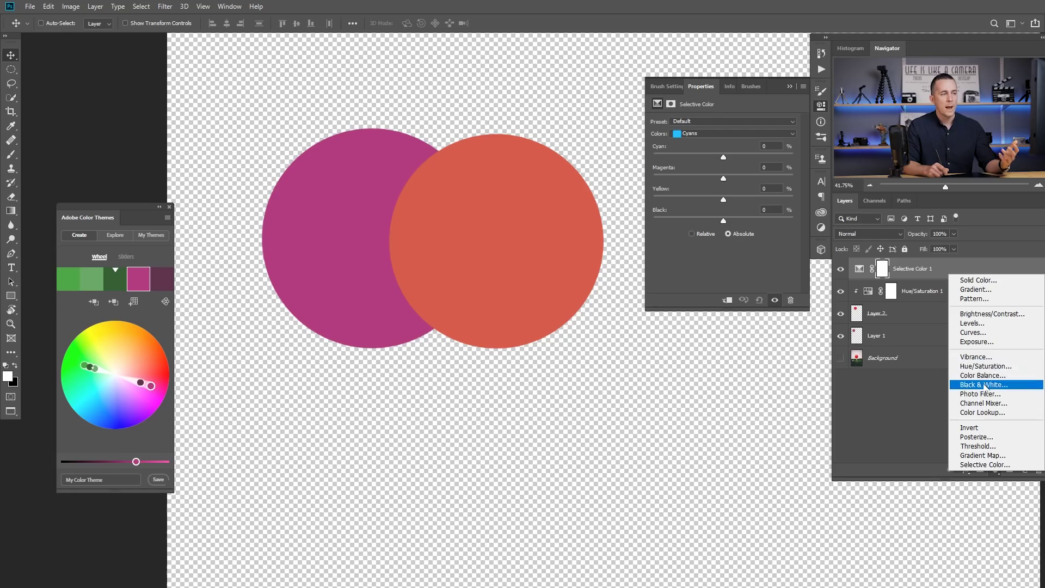
{"action": "left_click", "coordinate": [986, 386]}
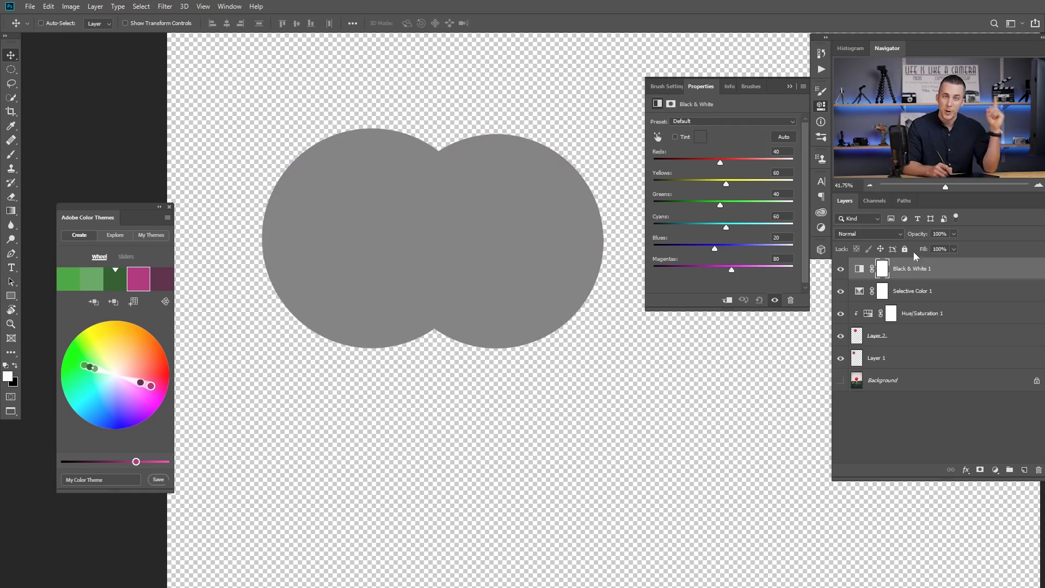
Hide the Black & White layer and apply the Saturation Match preset to the Selective Color layer
{"action": "left_click", "coordinate": [843, 269]}
{"action": "left_click", "coordinate": [875, 293]}
{"action": "left_click", "coordinate": [751, 121]}
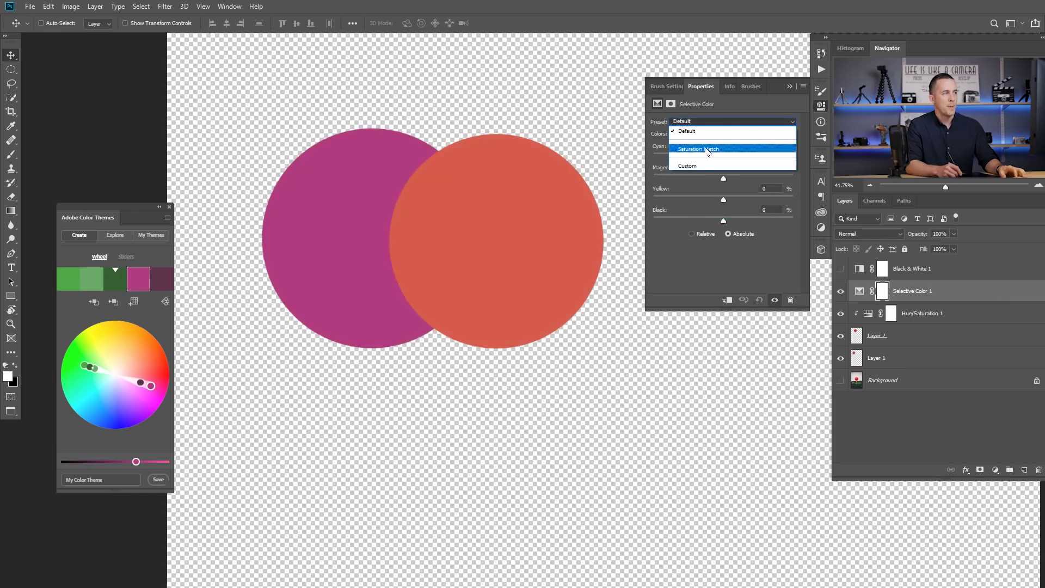
{"action": "left_click", "coordinate": [706, 149]}
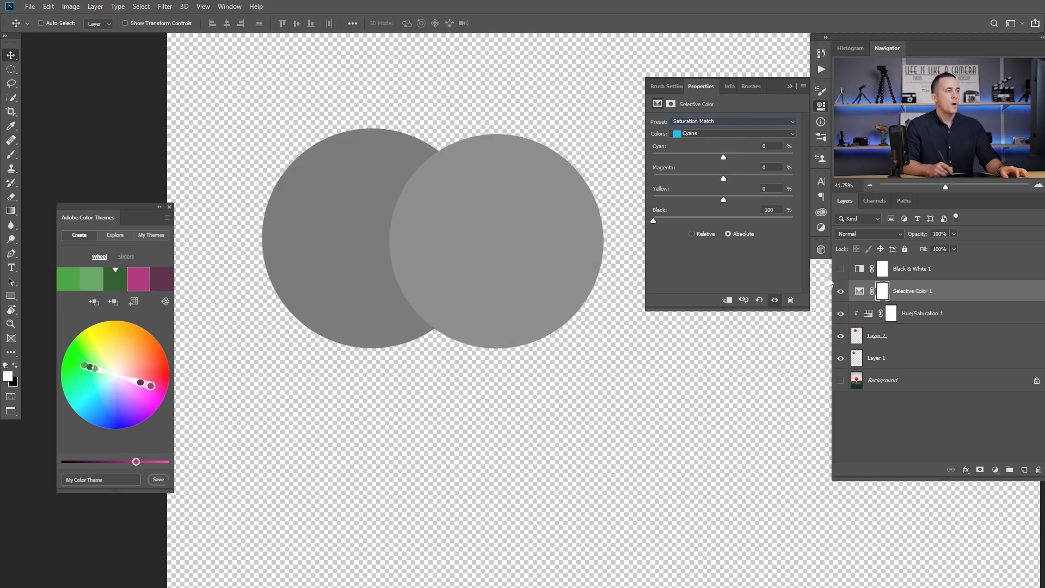
Set the Saturation of the red circle's Hue/Saturation adjustment to -23 so both circles match in gray
{"action": "left_click", "coordinate": [866, 314]}
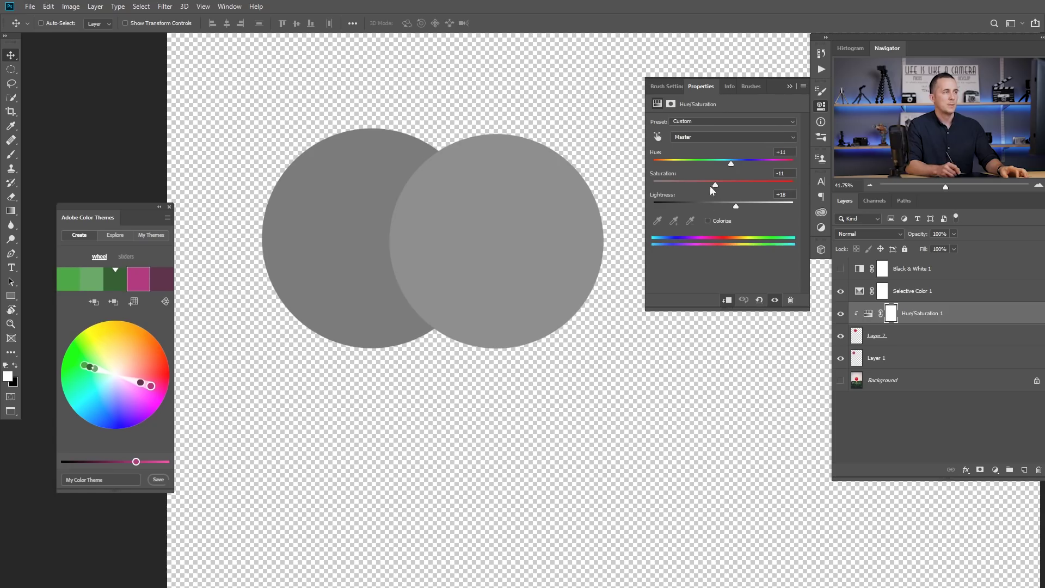
{"action": "mouse_move", "coordinate": [715, 187]}
{"action": "left_mouse_down"}
{"action": "mouse_move", "coordinate": [724, 188]}
{"action": "mouse_move", "coordinate": [710, 188]}
{"action": "left_mouse_up"}
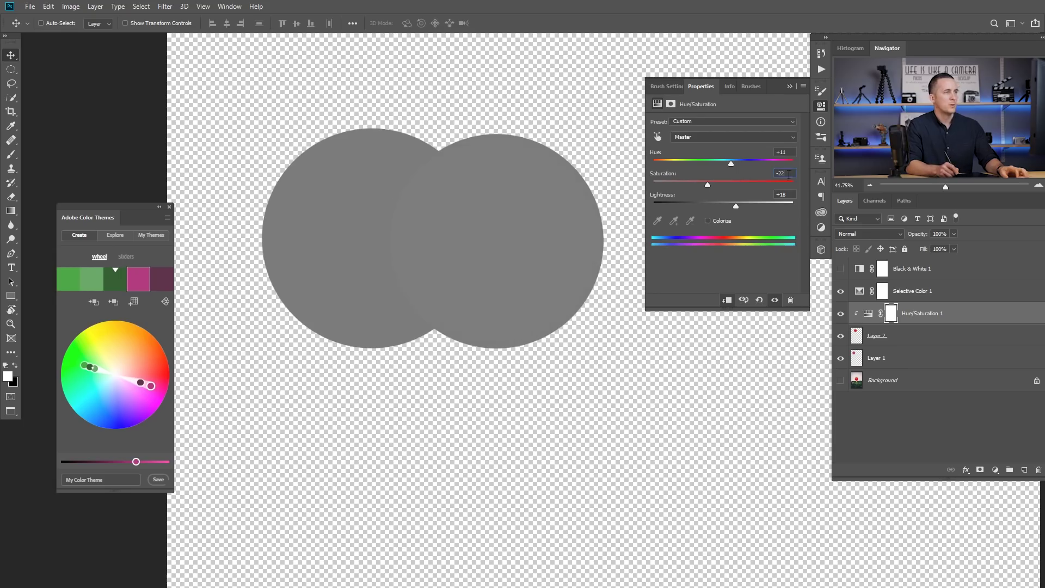
{"action": "left_click", "coordinate": [787, 174]}
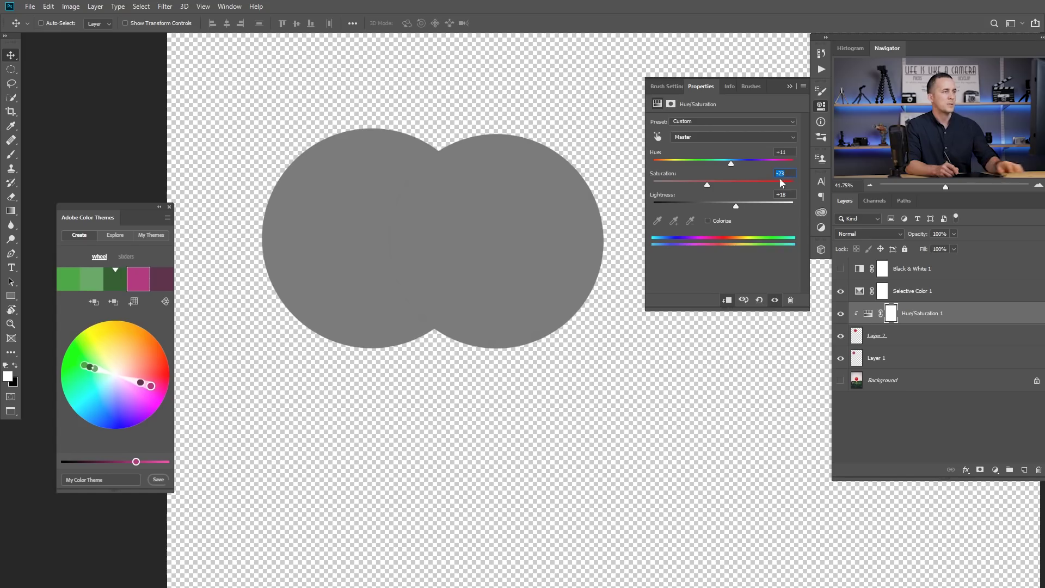
Hide the Selective Color layer, fine-tune Lightness at +18 with the Black & White layer shown, and hide Black & White
{"action": "left_click", "coordinate": [840, 293]}
{"action": "left_click", "coordinate": [841, 269]}
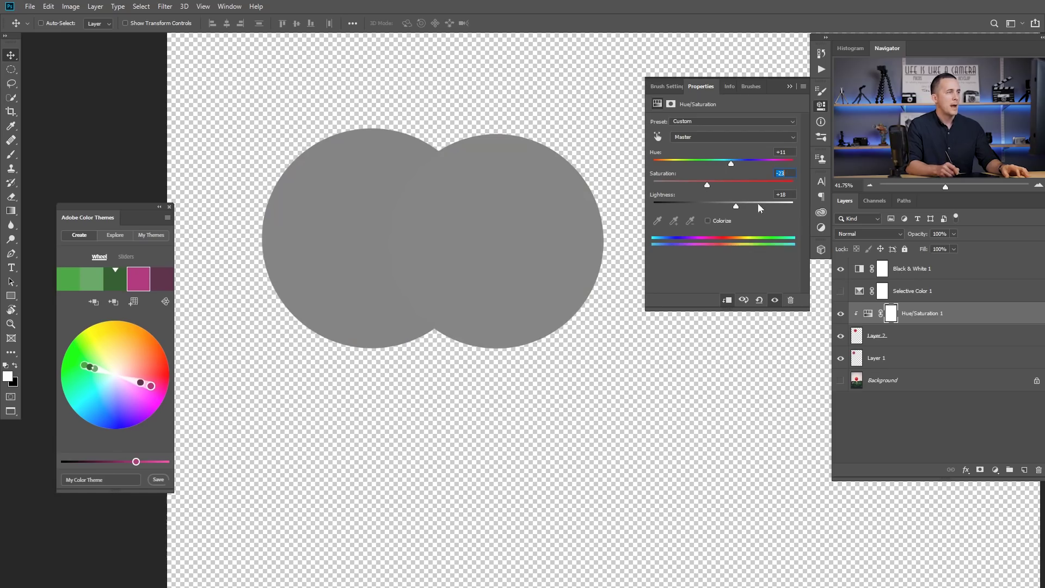
{"action": "mouse_move", "coordinate": [738, 209]}
{"action": "left_mouse_down"}
{"action": "mouse_move", "coordinate": [701, 211]}
{"action": "mouse_move", "coordinate": [736, 210]}
{"action": "left_mouse_up"}
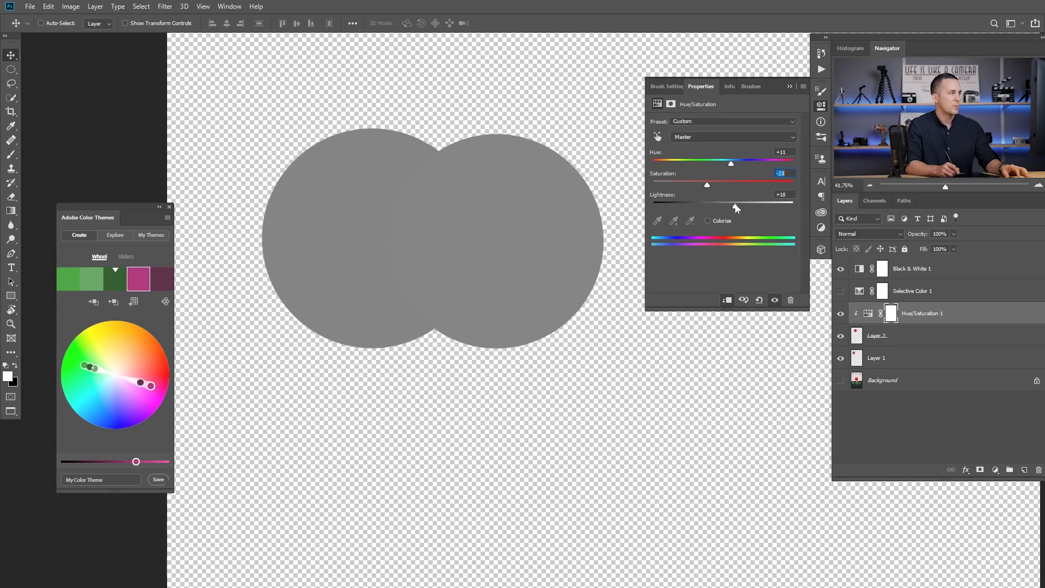
{"action": "left_click", "coordinate": [841, 268]}
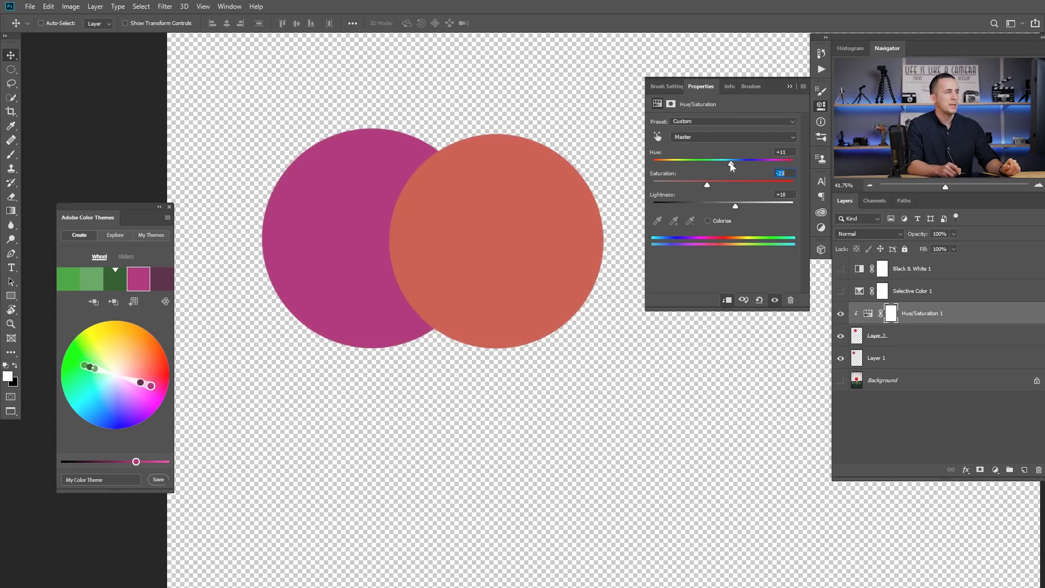
Set the adjustment's Hue to -34 and check the saturation match by briefly showing the Selective Color layer
{"action": "left_click_drag", "start_coordinate": [715, 164], "coordinate": [701, 165]}
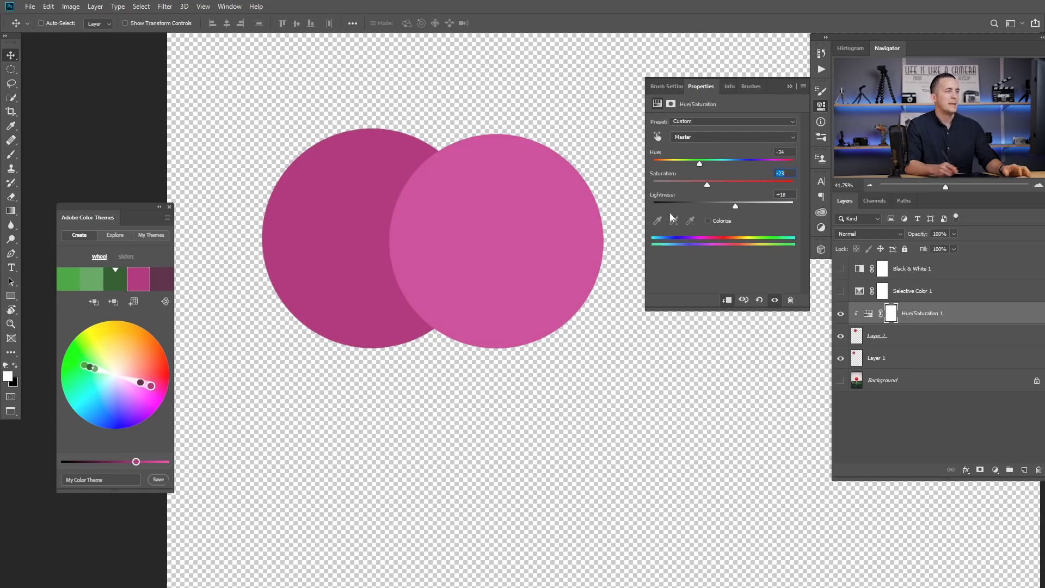
{"action": "left_click", "coordinate": [841, 292]}
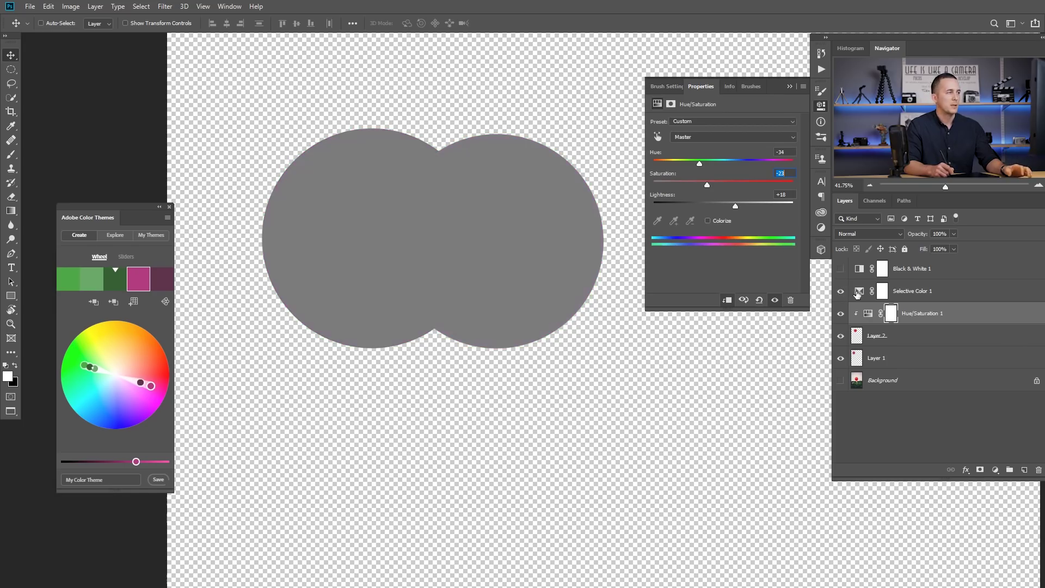
{"action": "left_click", "coordinate": [841, 292]}
Show the Black & White layer, set the Hue/Saturation adjustment's Lightness to -7, and hide Black & White
{"action": "left_click", "coordinate": [841, 269]}
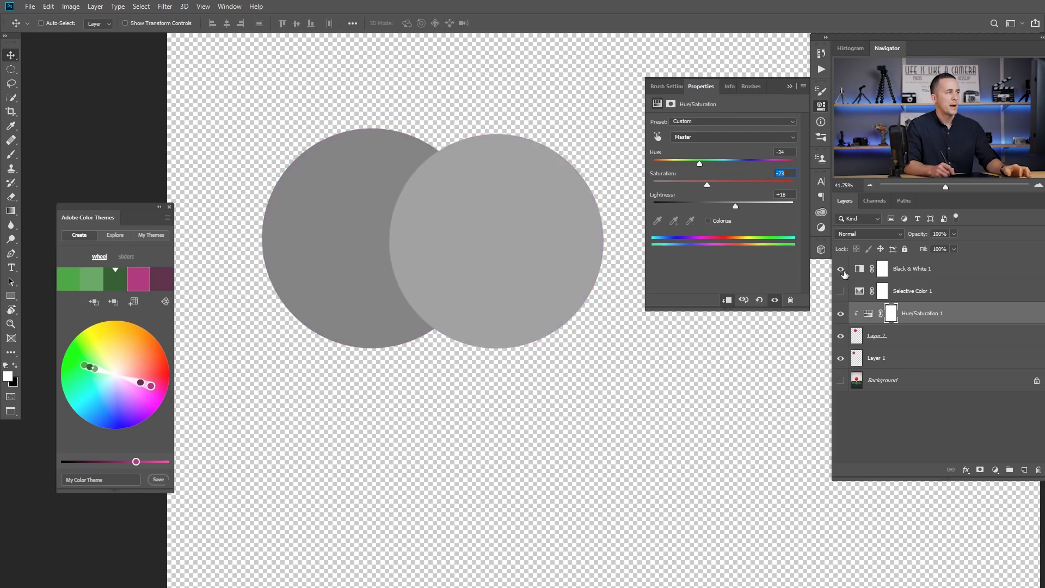
{"action": "left_click_drag", "start_coordinate": [735, 209], "coordinate": [726, 209]}
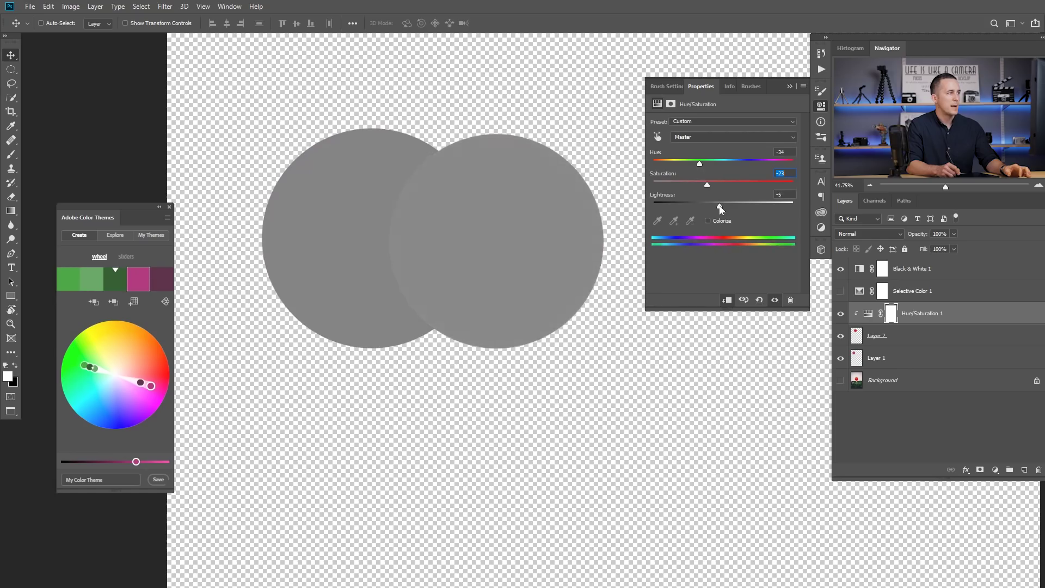
{"action": "left_click", "coordinate": [841, 269]}
Show the Selective Color layer and set the Hue/Saturation adjustment's Saturation to -32 to match both circles
{"action": "left_click", "coordinate": [841, 292]}
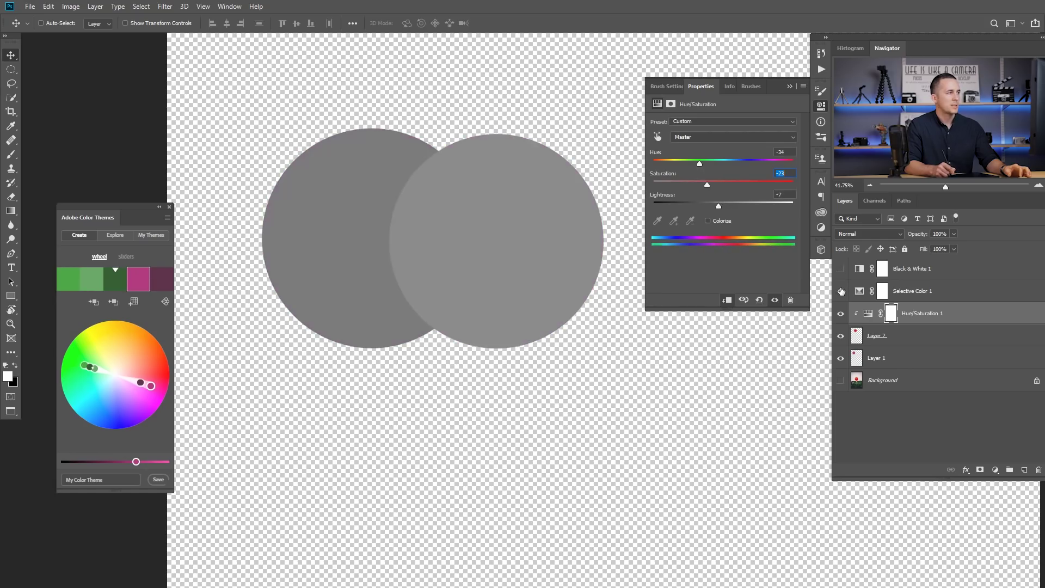
{"action": "left_click", "coordinate": [859, 291]}
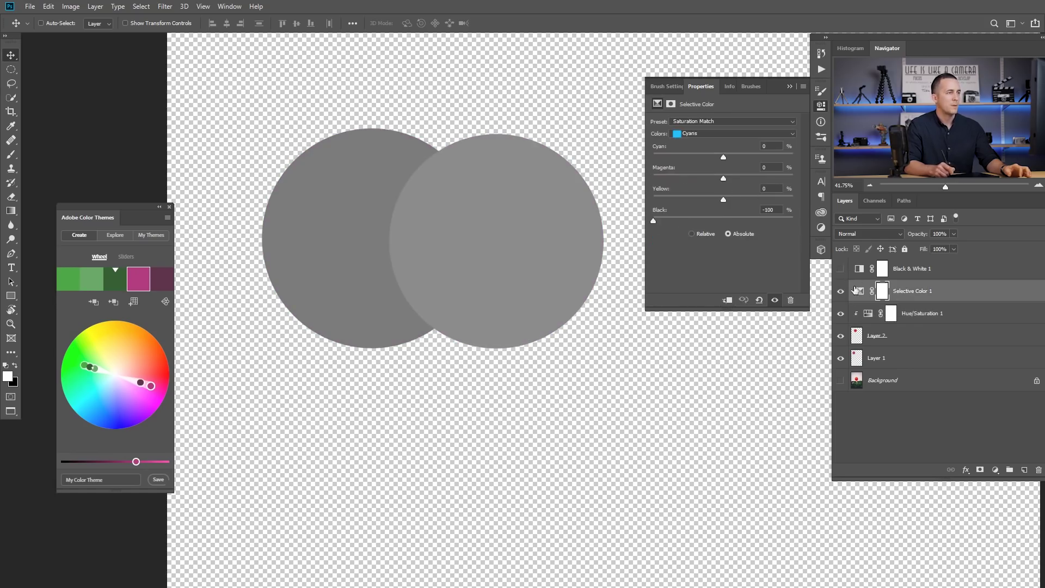
{"action": "left_click", "coordinate": [859, 306]}
{"action": "left_click_drag", "start_coordinate": [708, 186], "coordinate": [707, 186]}
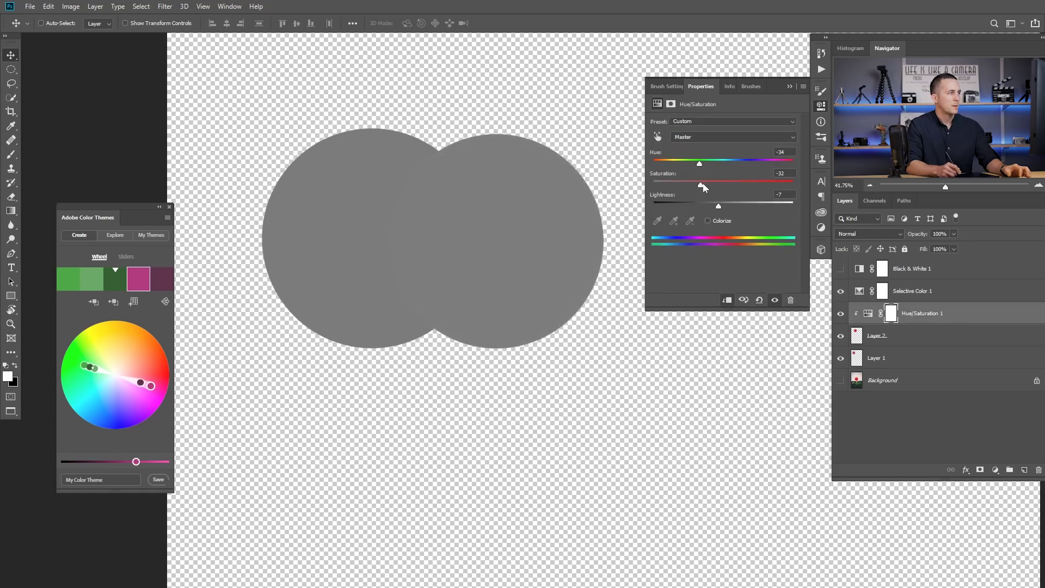
Swap the Selective Color view for Black & White, set the Hue/Saturation adjustment's Lightness to -5, and hide Black & White
{"action": "left_click", "coordinate": [840, 290]}
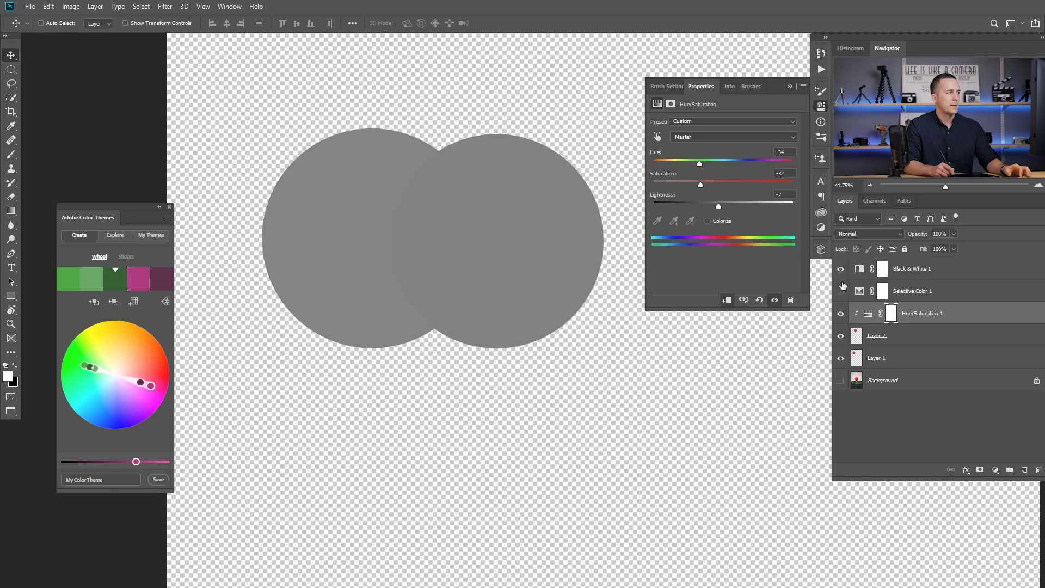
{"action": "left_click", "coordinate": [864, 272]}
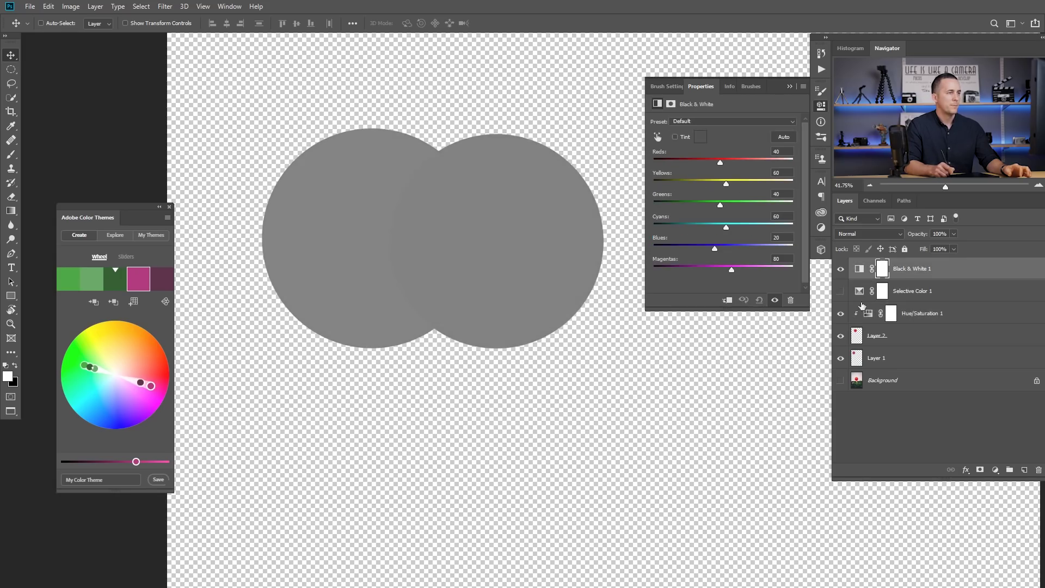
{"action": "left_click", "coordinate": [866, 315]}
{"action": "left_click", "coordinate": [790, 194]}
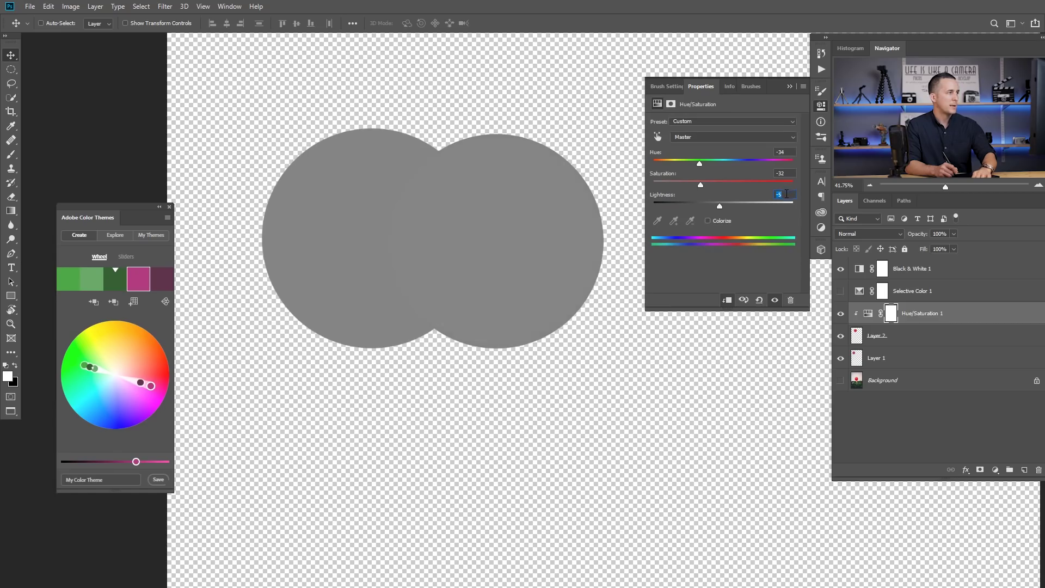
{"action": "left_click", "coordinate": [840, 268]}
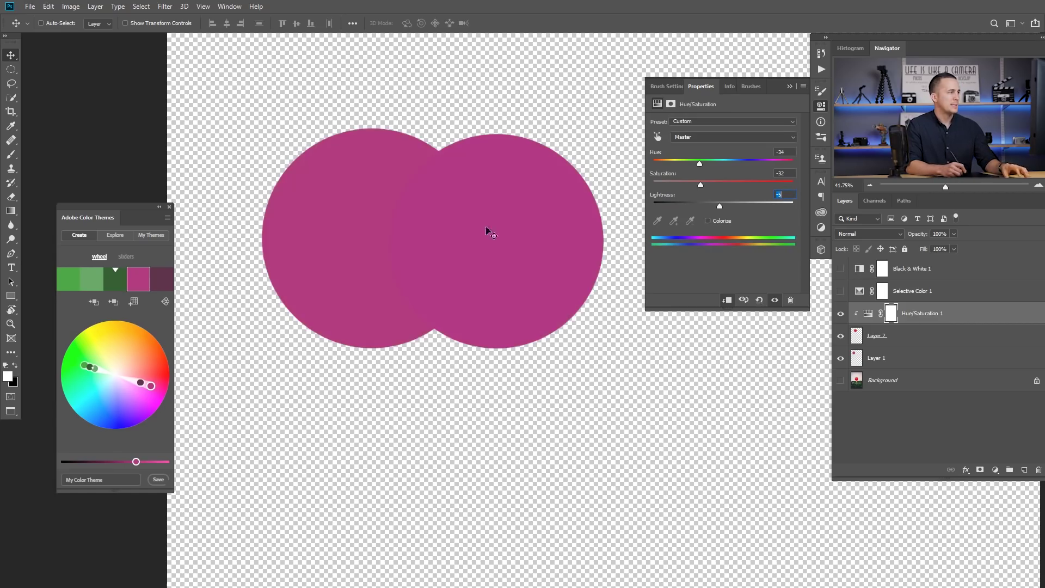
Compare the circles with the Hue/Saturation adjustment off and on
{"action": "left_click_drag", "start_coordinate": [505, 251], "coordinate": [463, 233]}
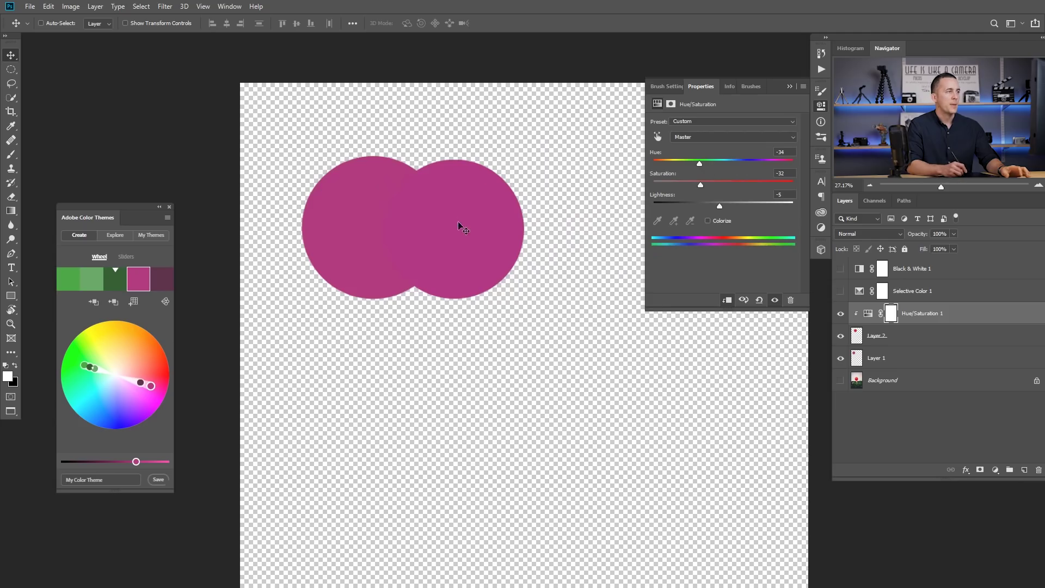
{"action": "left_click", "coordinate": [840, 313]}
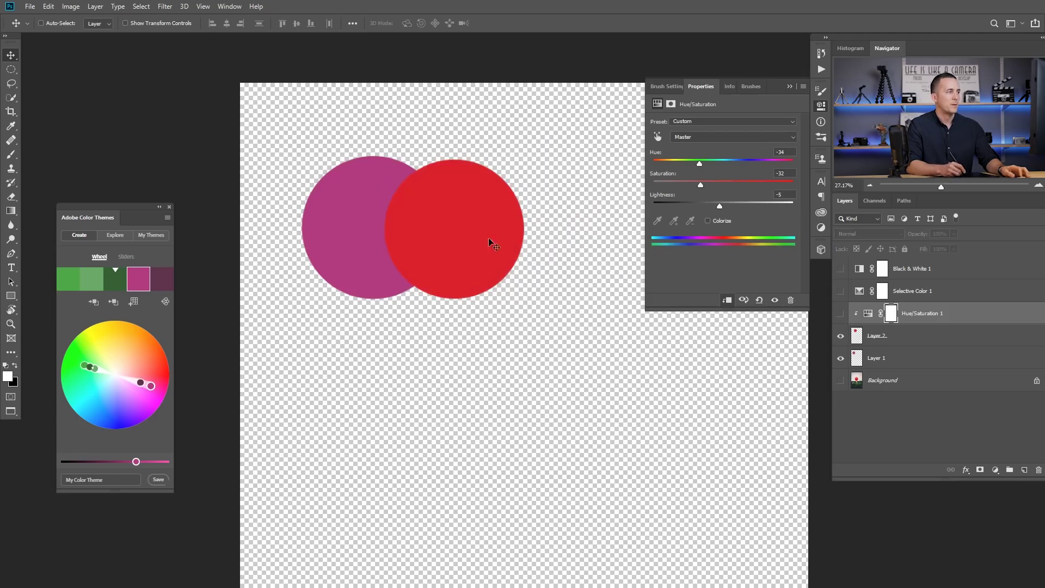
{"action": "left_click", "coordinate": [840, 314]}
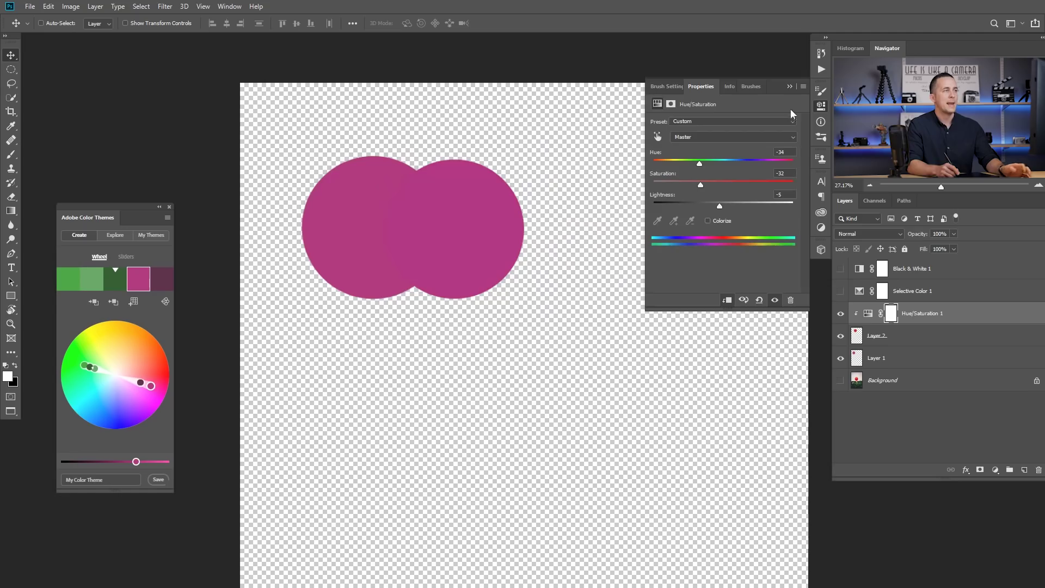
Collapse the adjustment properties, hide the Hue/Saturation and both circle layers, release the adjustment's clipping, and show the Background
{"action": "left_click", "coordinate": [790, 86]}
{"action": "left_click", "coordinate": [841, 314]}
{"action": "left_click", "coordinate": [841, 335]}
{"action": "left_click", "coordinate": [841, 358]}
{"action": "left_click", "coordinate": [868, 322], "text": "alt"}
{"action": "left_click", "coordinate": [840, 379]}
Select the whole red balloon with the Quick Selection tool and refine the selection along its edges
{"action": "scroll", "coordinate": [539, 231], "scroll_direction": "up", "scroll_amount": 3}
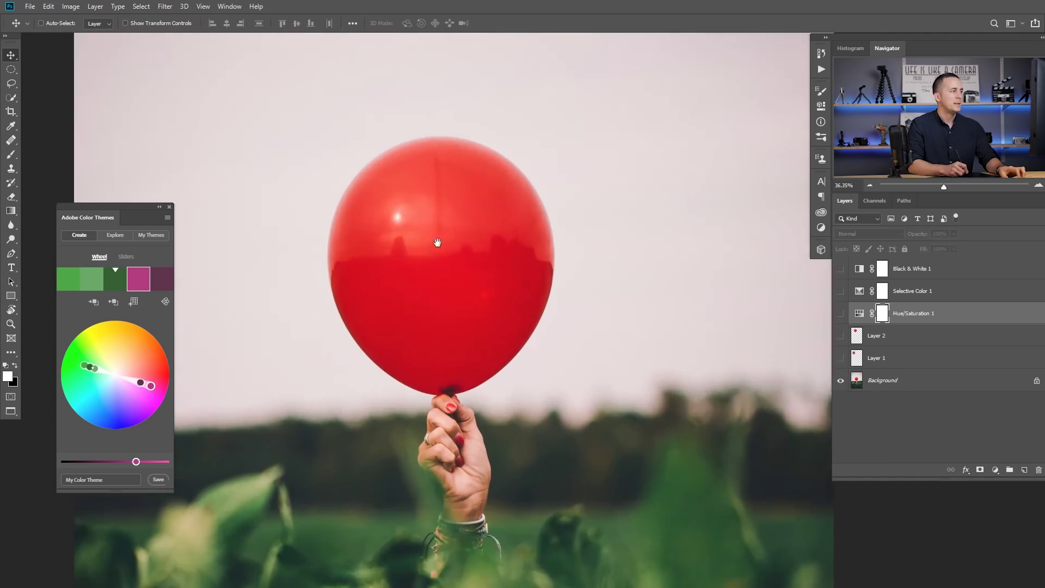
{"action": "left_click_drag", "start_coordinate": [438, 242], "coordinate": [464, 243]}
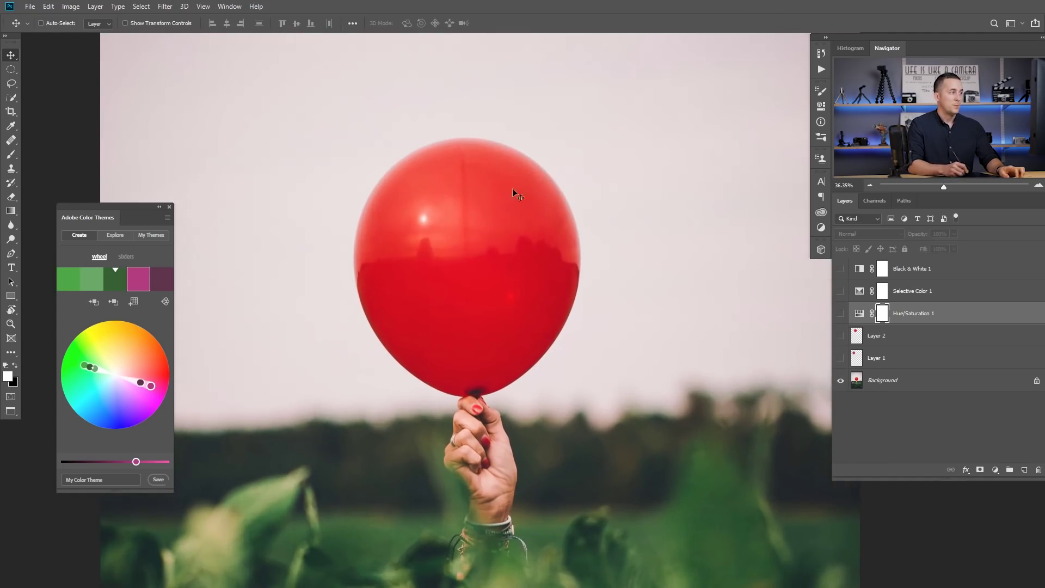
{"action": "left_click", "coordinate": [11, 98]}
{"action": "left_click_drag", "start_coordinate": [411, 173], "coordinate": [534, 360]}
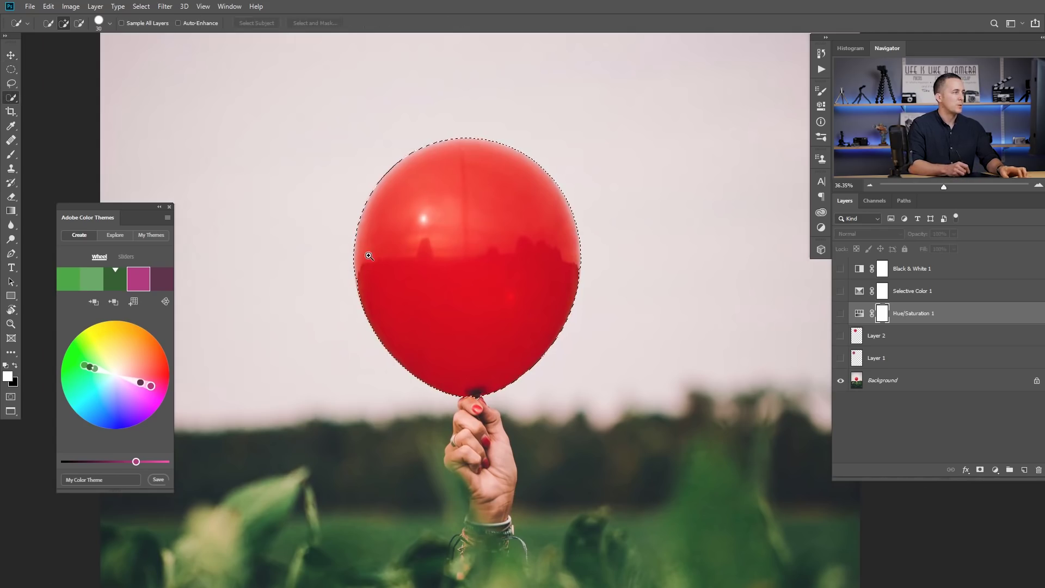
{"action": "scroll", "coordinate": [363, 252], "scroll_direction": "up", "scroll_amount": 4}
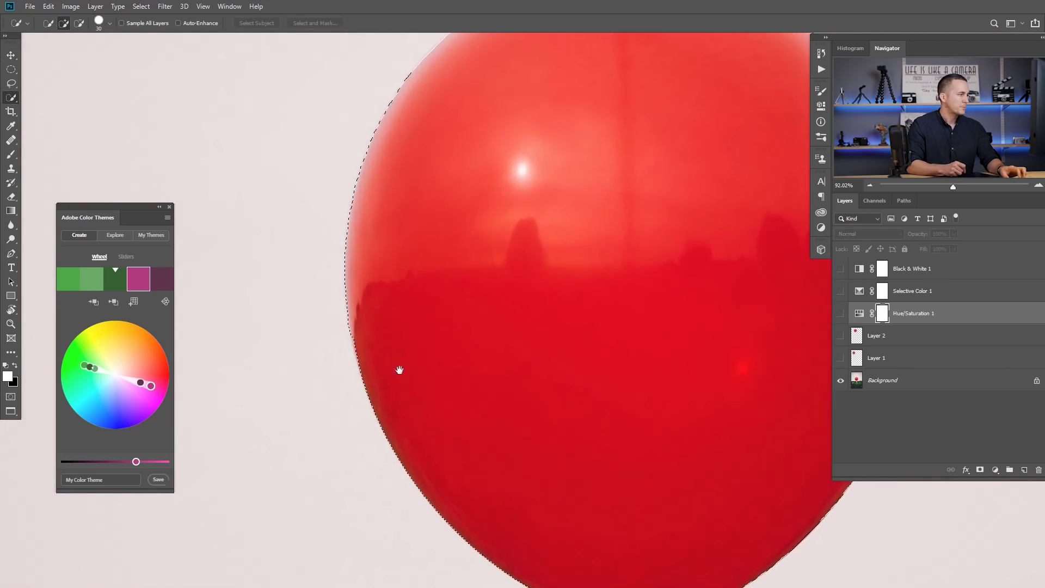
{"action": "left_click_drag", "start_coordinate": [458, 359], "coordinate": [368, 314]}
{"action": "left_click_drag", "start_coordinate": [543, 356], "coordinate": [280, 348]}
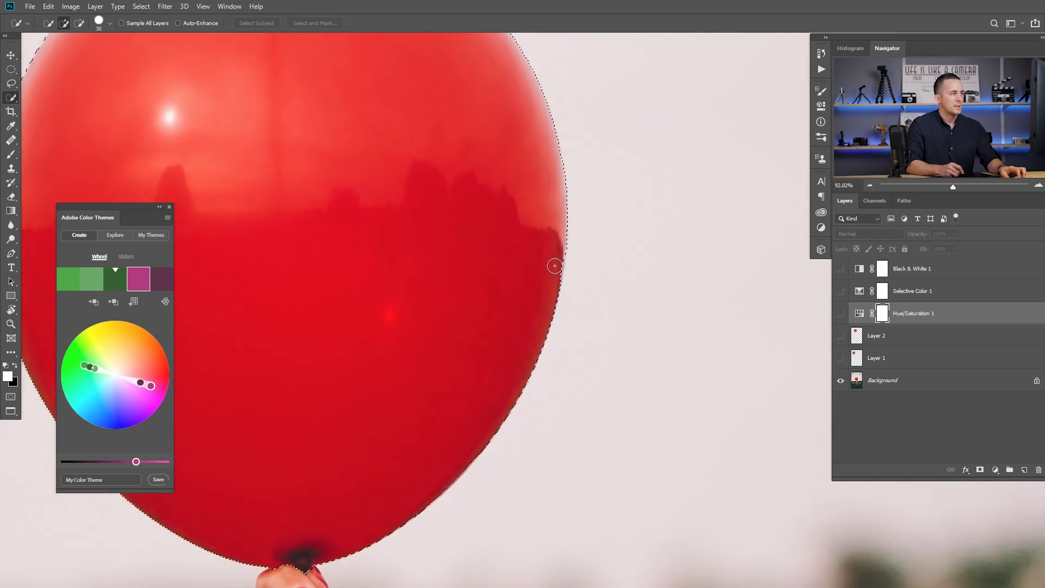
{"action": "left_click_drag", "start_coordinate": [536, 294], "coordinate": [495, 333]}
{"action": "left_click_drag", "start_coordinate": [428, 395], "coordinate": [407, 403]}
{"action": "left_click_drag", "start_coordinate": [404, 327], "coordinate": [514, 328]}
{"action": "left_click_drag", "start_coordinate": [517, 326], "coordinate": [501, 308]}
{"action": "key", "text": "ctrl+minus"}
{"action": "key", "text": "ctrl+minus"}
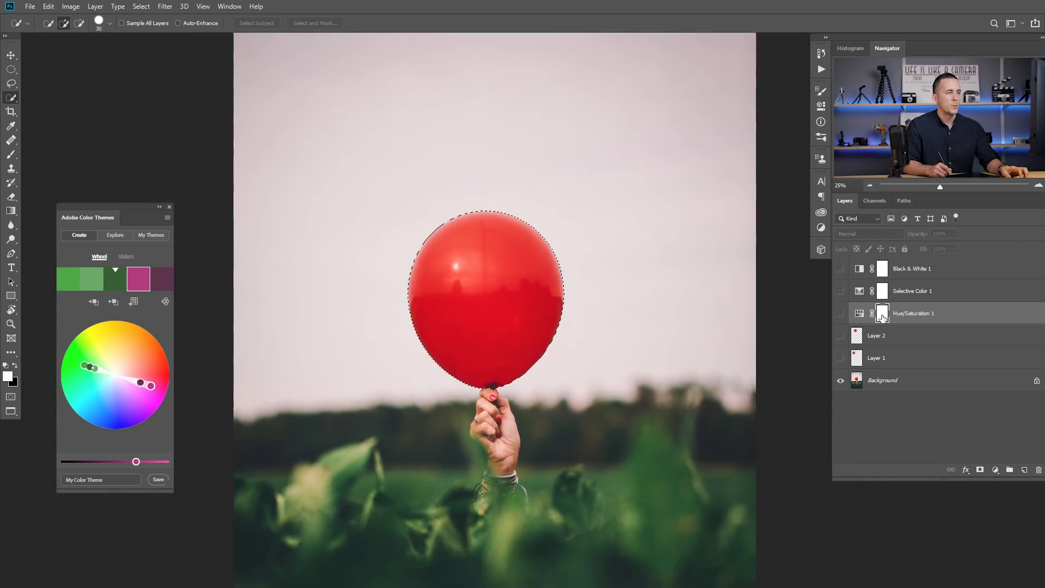
Show the Hue/Saturation layer, fill its mask with black inside the selection, deselect, and invert the mask to affect only the balloon
{"action": "left_click", "coordinate": [840, 314]}
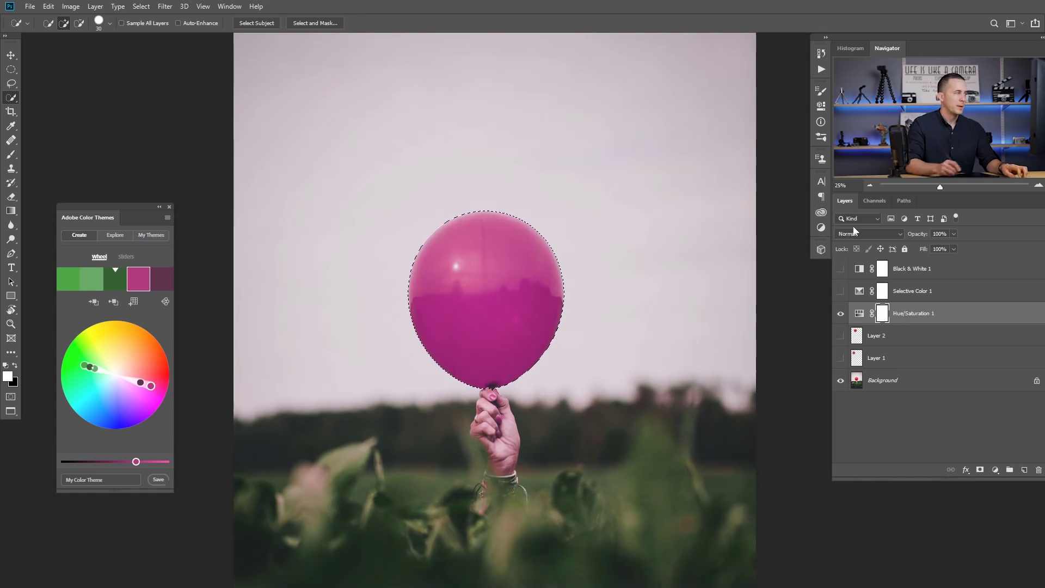
{"action": "key", "text": "ctrl+BackSpace"}
{"action": "key", "text": "ctrl+d"}
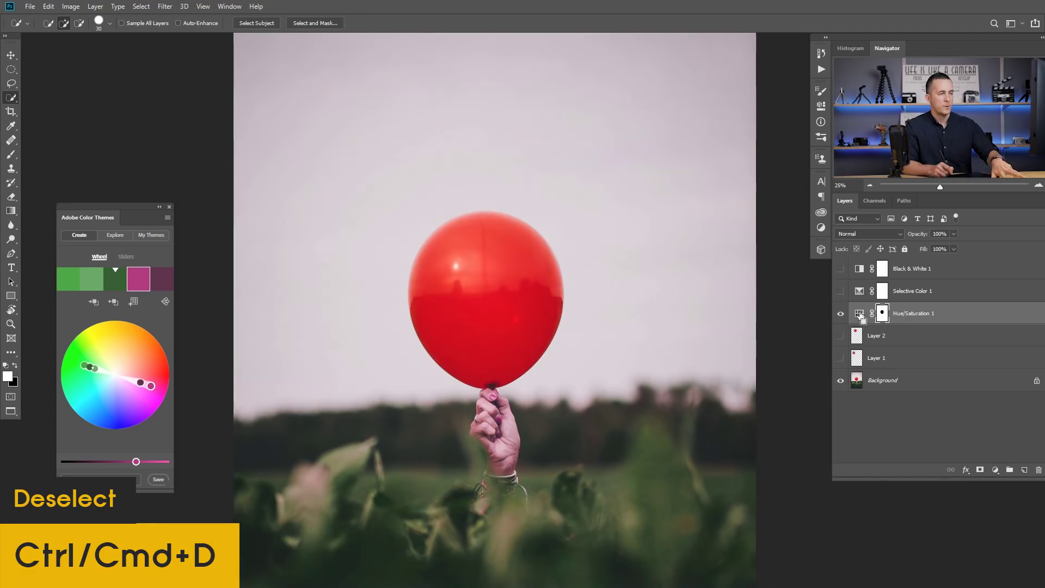
{"action": "key", "text": "ctrl+i"}
Show the magenta circle's layer to compare its color with the recolored balloon
{"action": "left_click_drag", "start_coordinate": [606, 306], "coordinate": [581, 310]}
{"action": "left_click_drag", "start_coordinate": [578, 313], "coordinate": [562, 282]}
{"action": "left_click", "coordinate": [841, 358]}
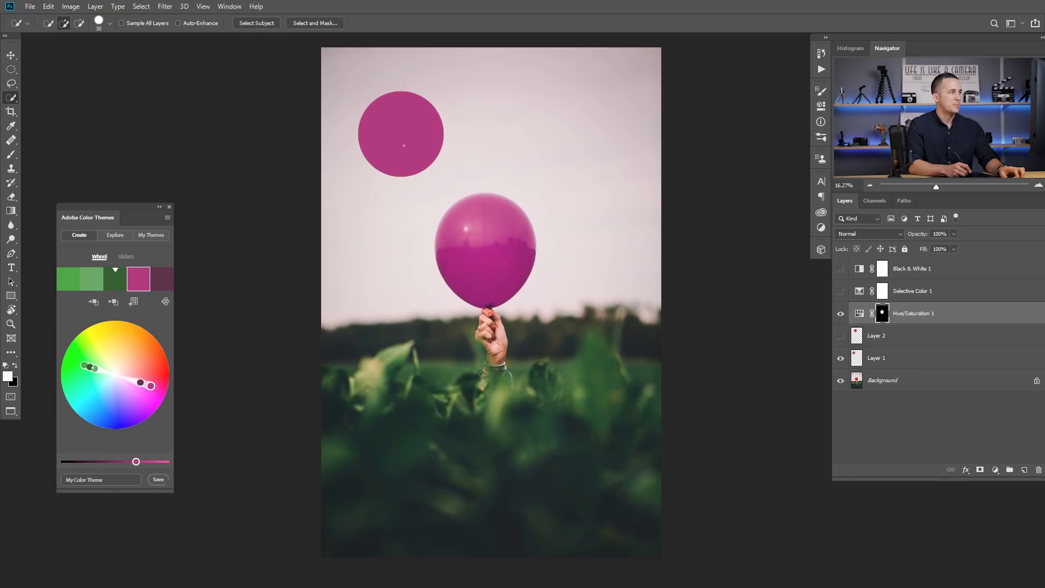
Toggle the magenta circle and the Hue/Saturation adjustment to compare the original balloon with the recolored one
{"action": "key", "text": "v"}
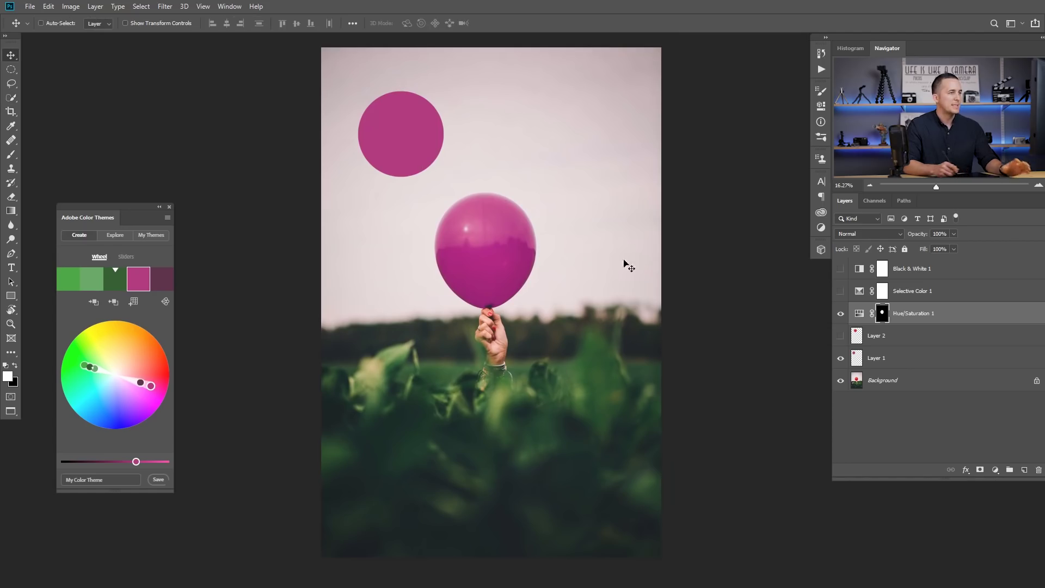
{"action": "left_click", "coordinate": [841, 358]}
{"action": "left_click", "coordinate": [841, 314]}
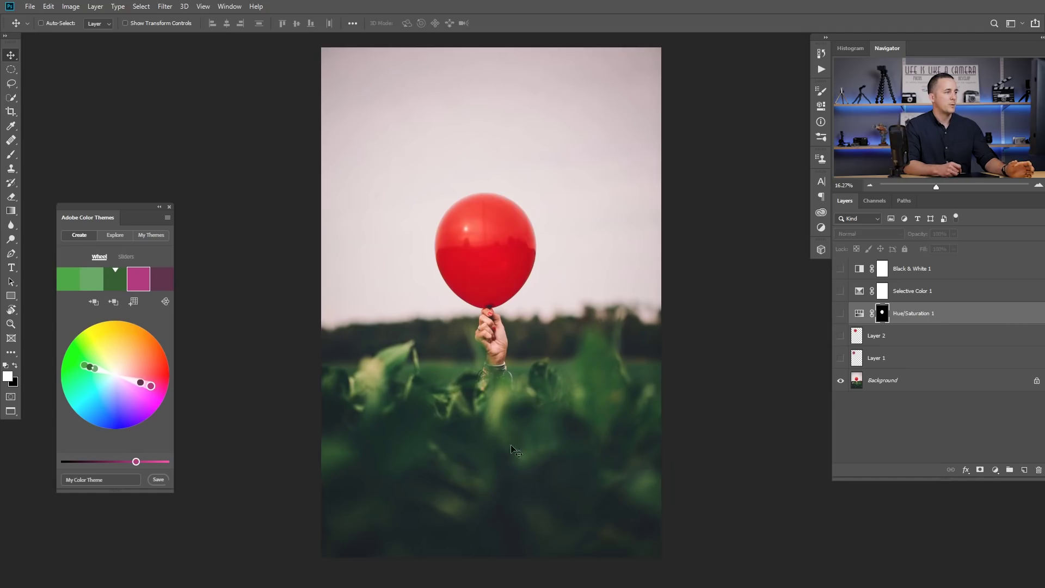
{"action": "key", "text": "ctrl+comma"}
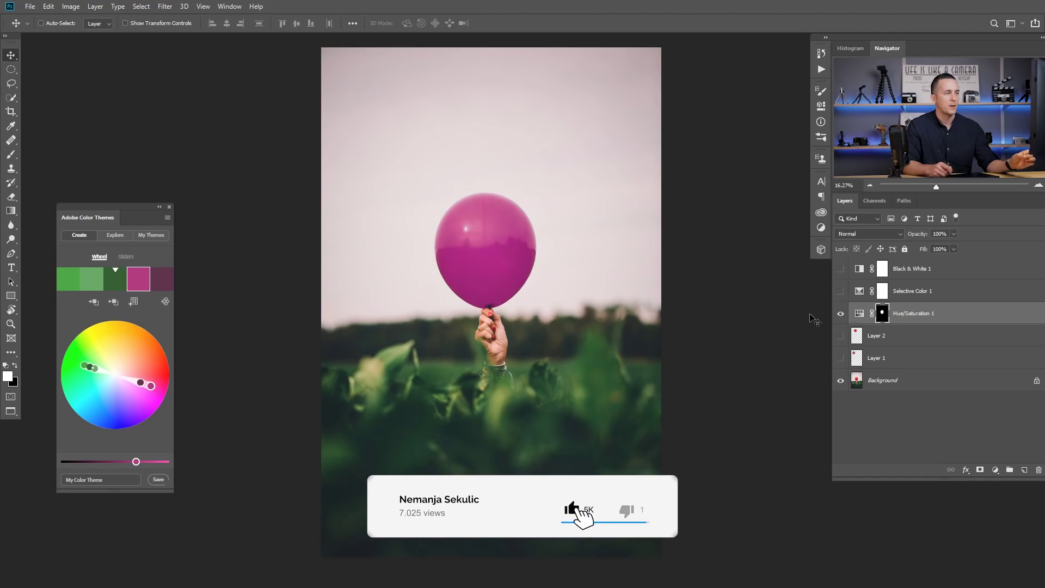
{"action": "left_click", "coordinate": [840, 358]}
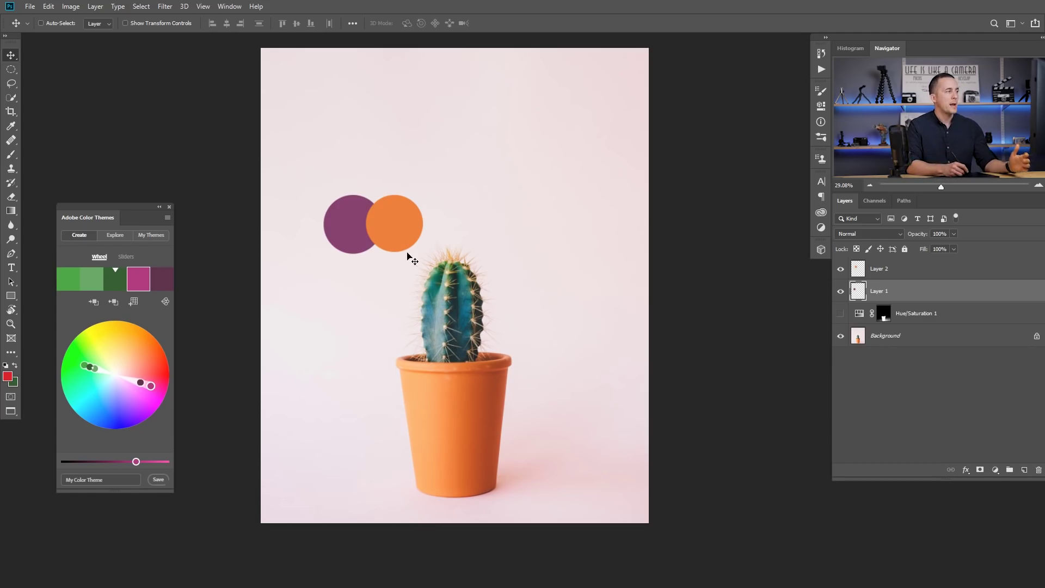
Toggle the Hue/Saturation adjustment to compare the purple recoloring of the cactus pot with the original orange
{"action": "left_click", "coordinate": [841, 314]}
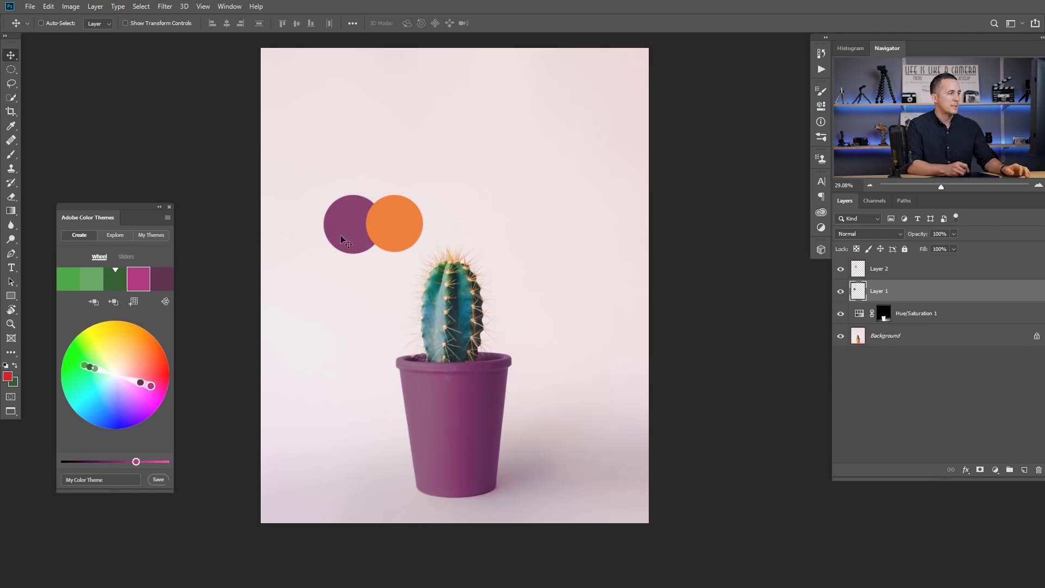
{"action": "left_click", "coordinate": [841, 314]}
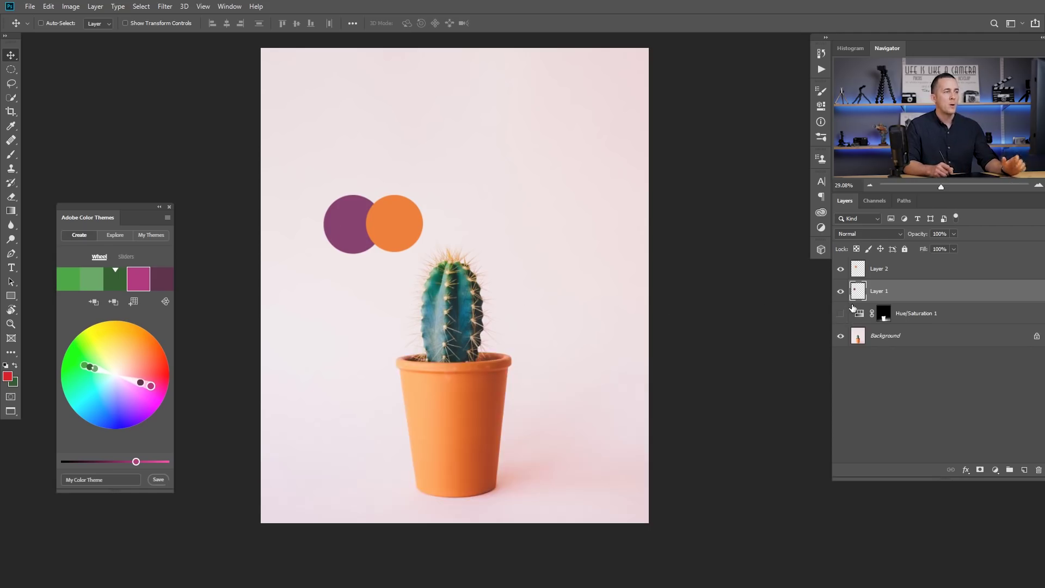
Add a Selective Color adjustment layer directly above the purple circle's layer and check which circle is on Layer 2
{"action": "left_click", "coordinate": [995, 470]}
{"action": "left_click", "coordinate": [987, 463]}
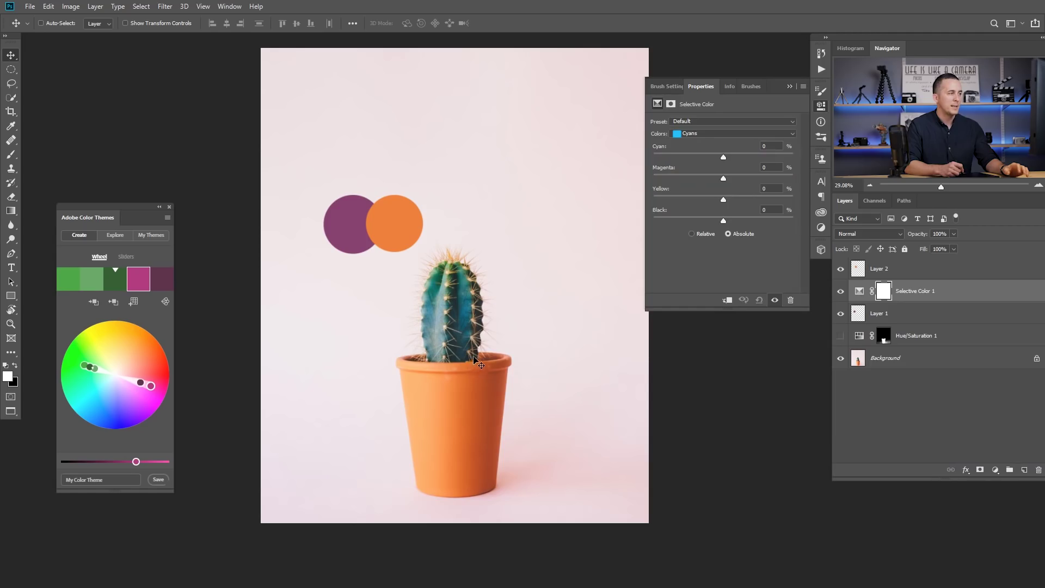
{"action": "left_click", "coordinate": [841, 269]}
{"action": "left_click", "coordinate": [841, 269]}
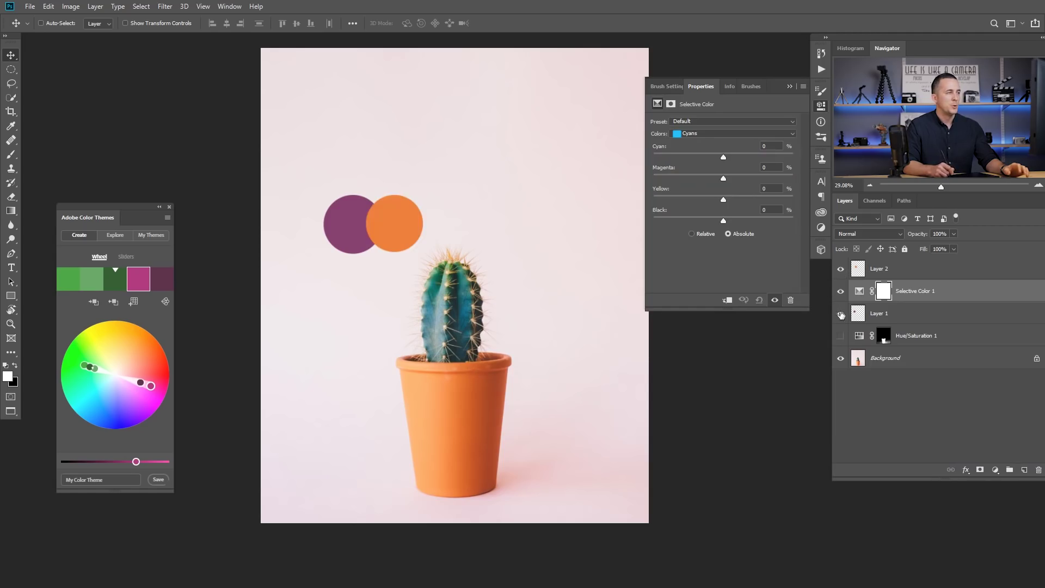
Hide the Background, move the Selective Color layer above Layer 2, and clip it to the orange circle
{"action": "left_click_drag", "start_coordinate": [363, 223], "coordinate": [459, 252]}
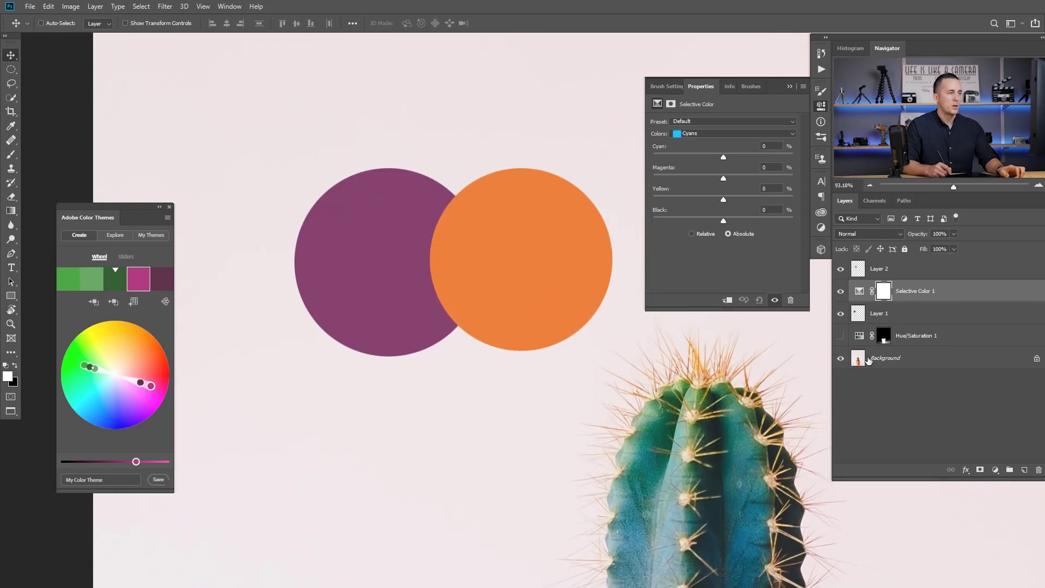
{"action": "left_click", "coordinate": [842, 359]}
{"action": "left_click_drag", "start_coordinate": [563, 335], "coordinate": [518, 364]}
{"action": "left_click_drag", "start_coordinate": [859, 294], "coordinate": [872, 270]}
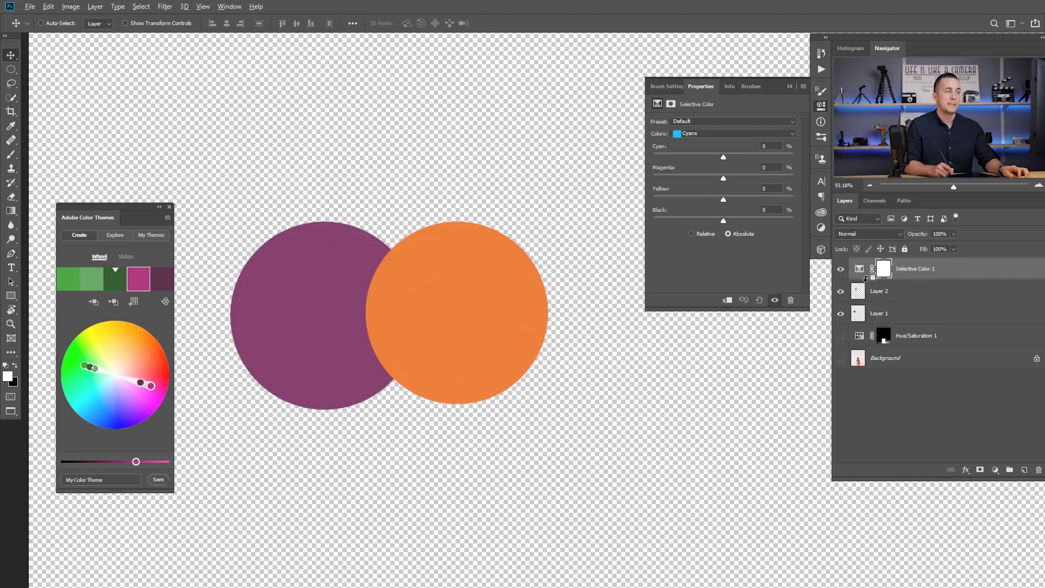
{"action": "left_click", "coordinate": [864, 279], "text": "alt"}
{"action": "left_click", "coordinate": [841, 291]}
{"action": "left_click", "coordinate": [840, 291]}
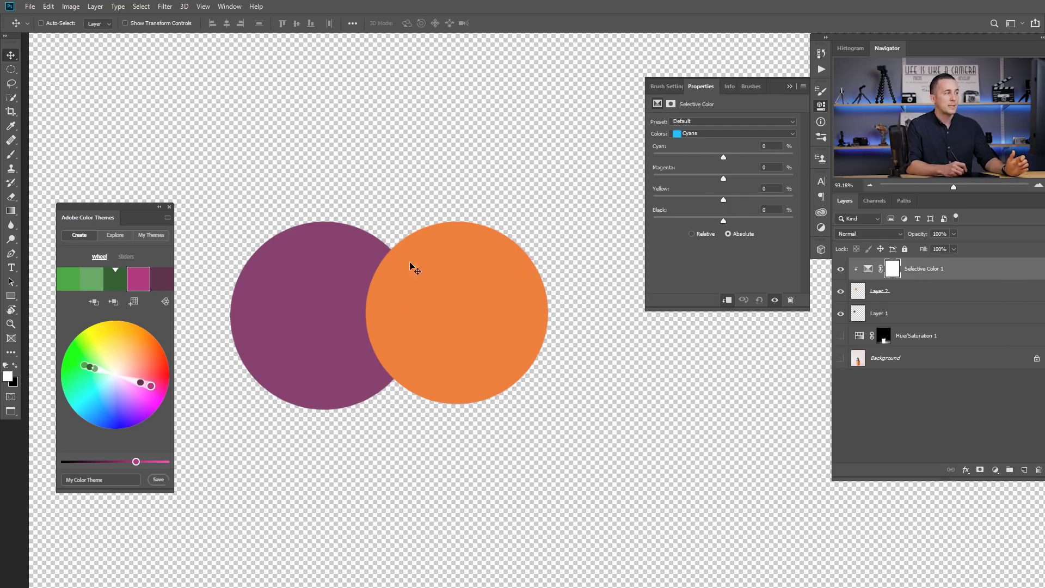
In the Reds of the Selective Color adjustment, set Cyan to +88, Magenta to +89 and Yellow to -57
{"action": "left_click", "coordinate": [680, 133]}
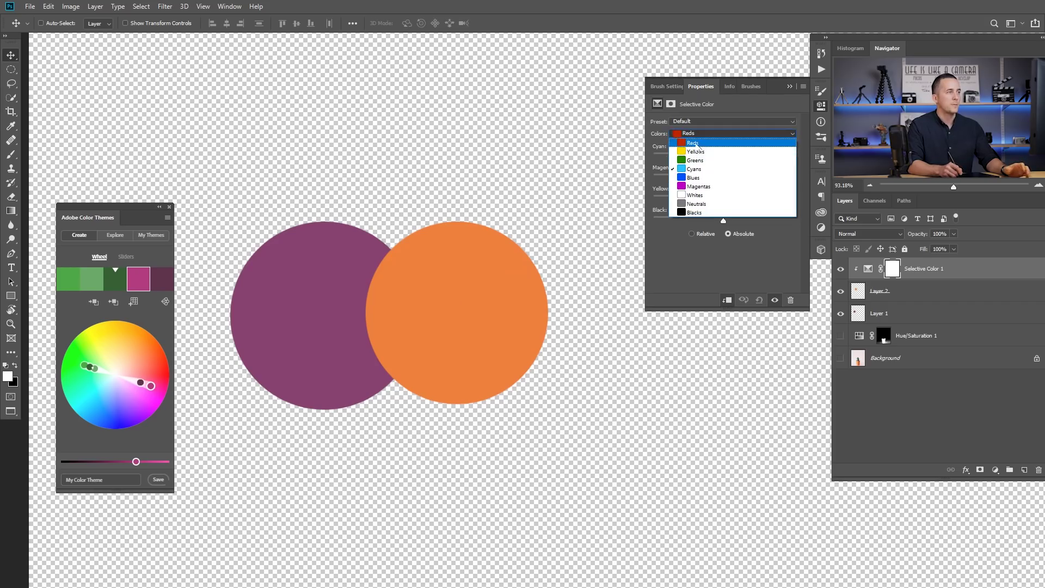
{"action": "left_click", "coordinate": [700, 143]}
{"action": "left_click", "coordinate": [703, 134]}
{"action": "left_click", "coordinate": [700, 151]}
{"action": "left_click", "coordinate": [701, 136]}
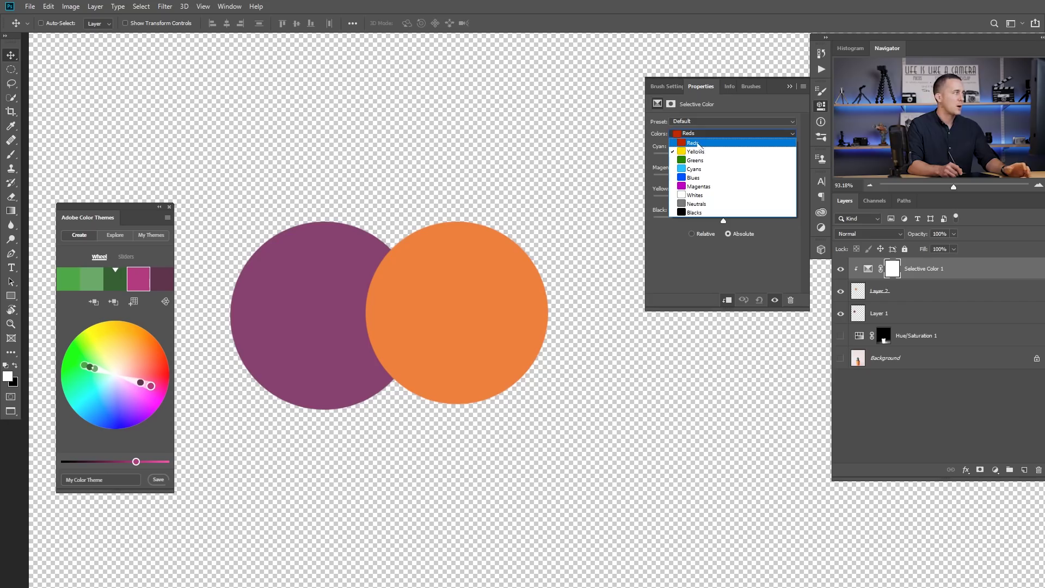
{"action": "left_click", "coordinate": [700, 145]}
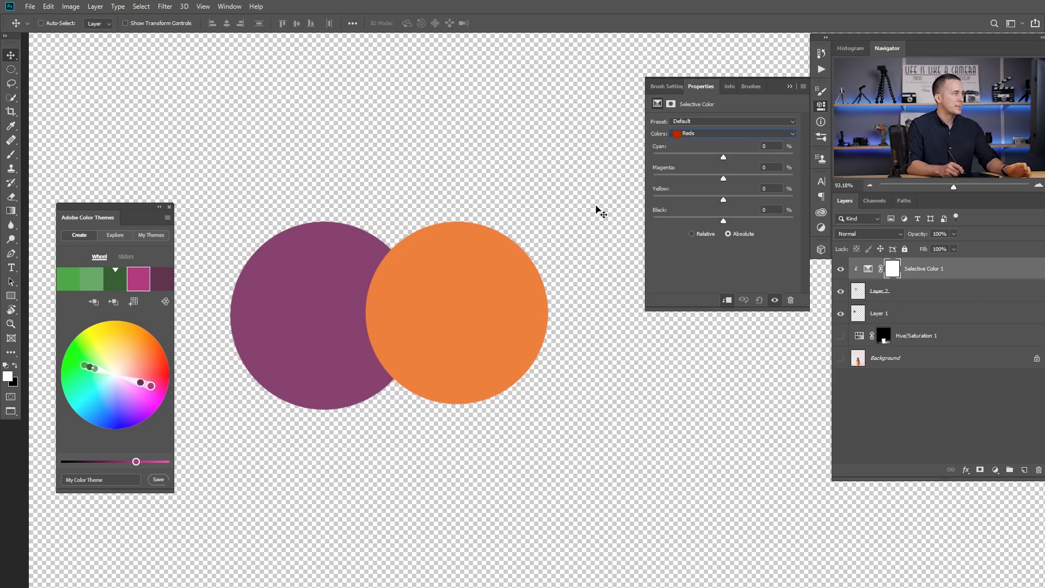
{"action": "left_click_drag", "start_coordinate": [779, 90], "coordinate": [187, 82]}
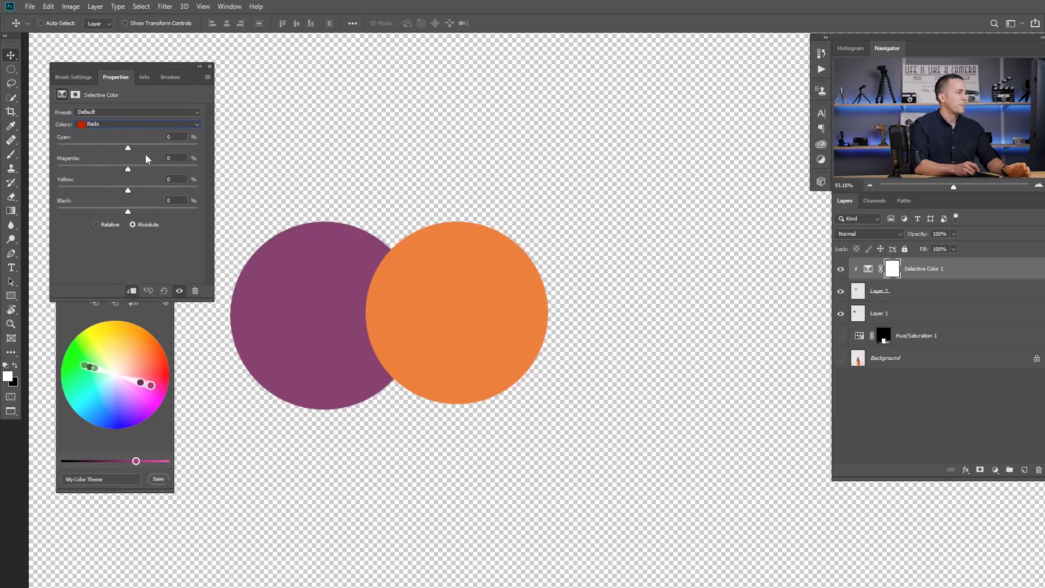
{"action": "left_click_drag", "start_coordinate": [130, 146], "coordinate": [183, 149]}
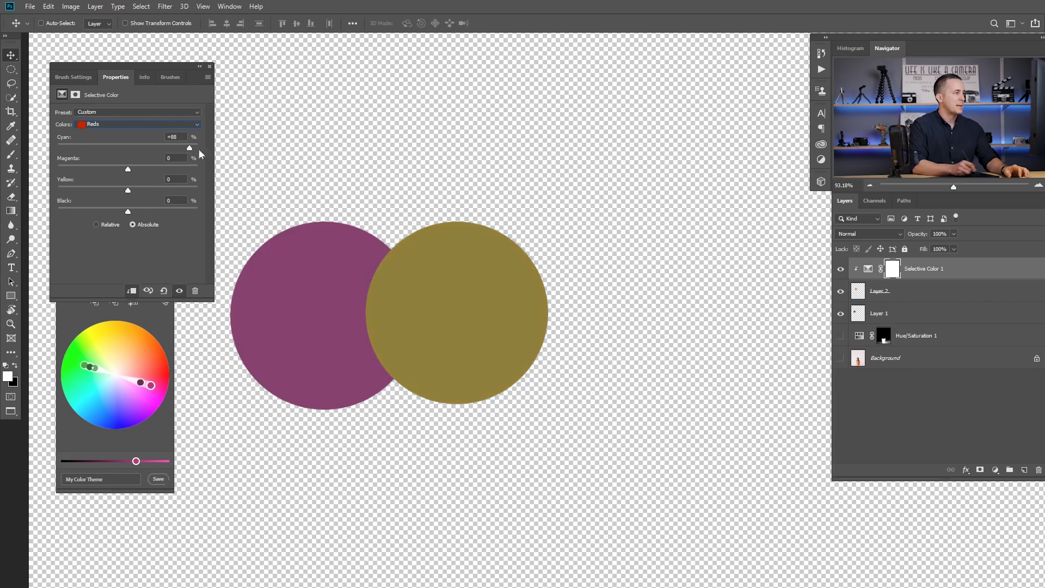
{"action": "left_click_drag", "start_coordinate": [126, 169], "coordinate": [173, 172]}
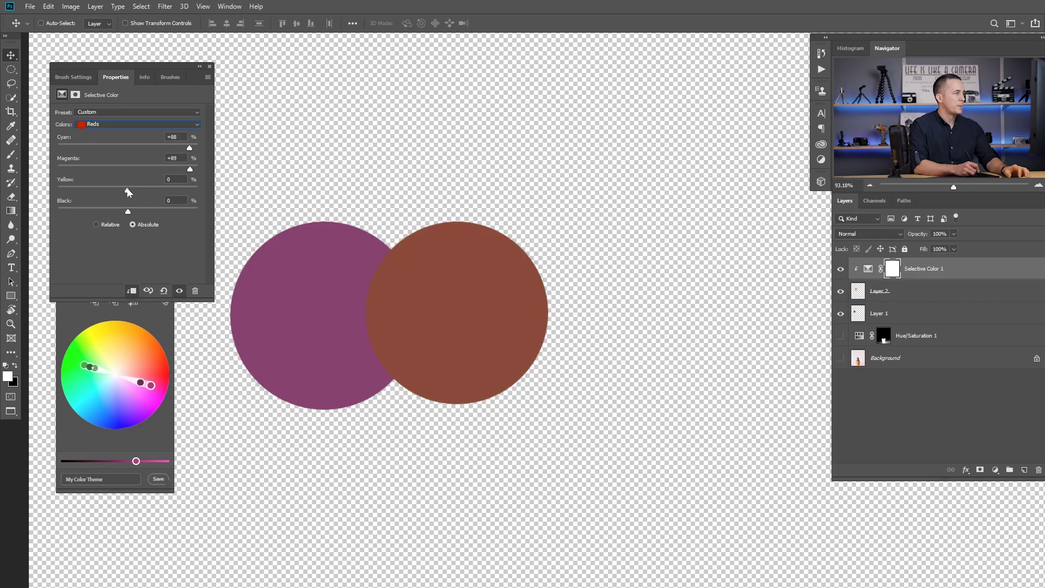
{"action": "left_click_drag", "start_coordinate": [128, 192], "coordinate": [82, 195]}
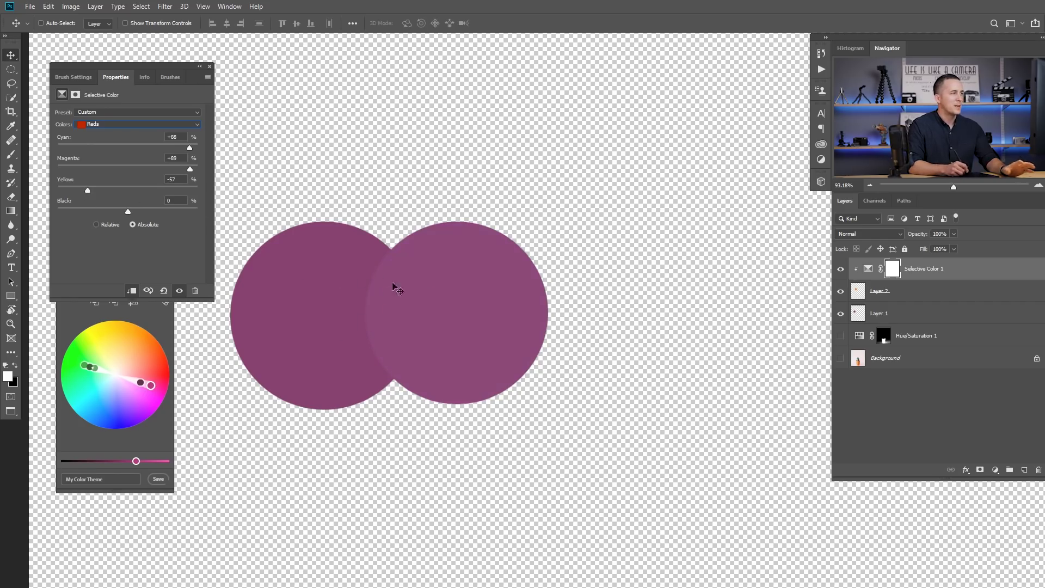
In the Yellows of the Selective Color adjustment, set Cyan to +6, Magenta to +15 and Yellow to +11
{"action": "left_click", "coordinate": [125, 125]}
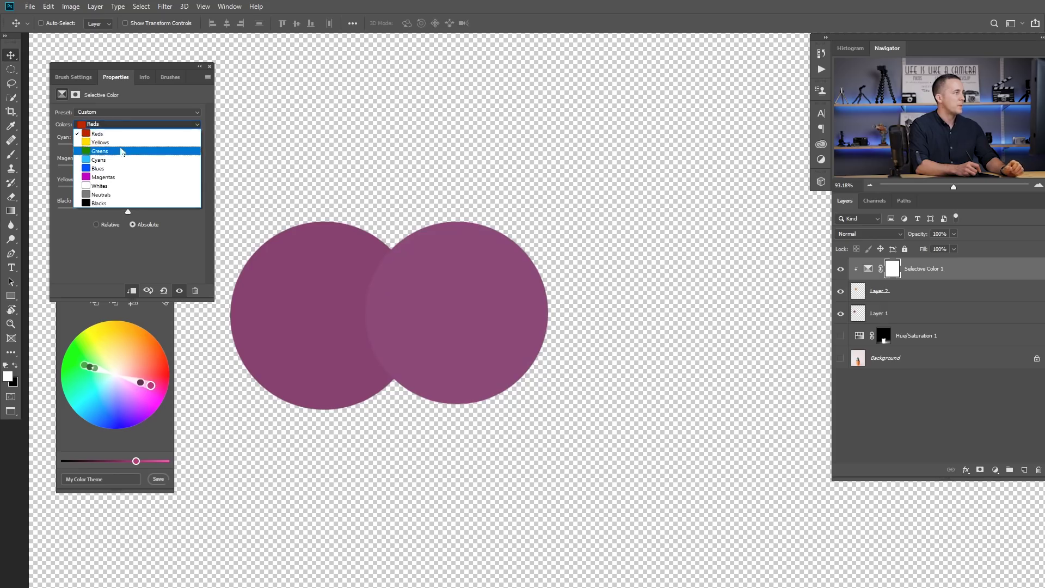
{"action": "left_click", "coordinate": [127, 142]}
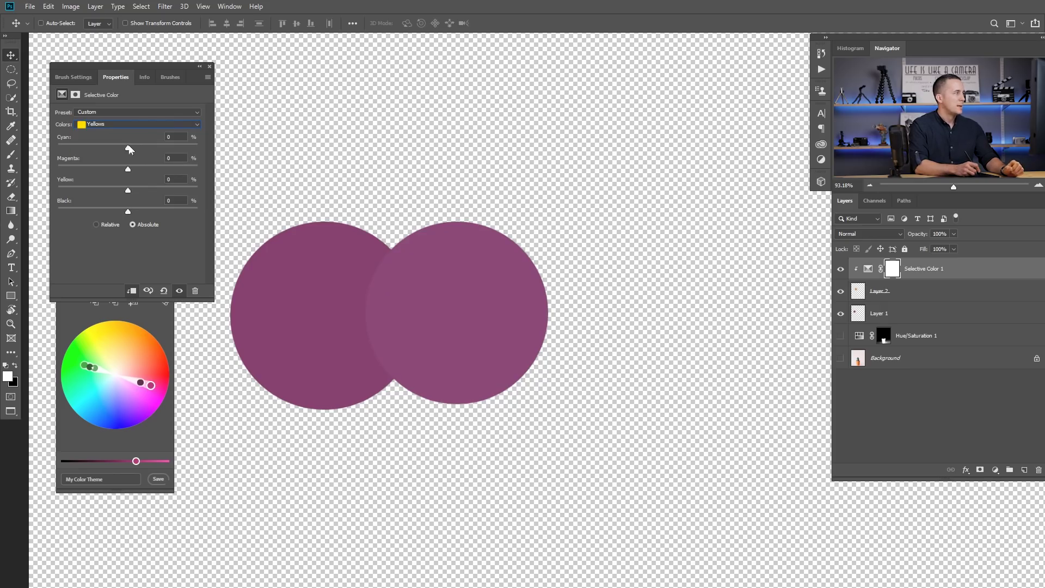
{"action": "left_click_drag", "start_coordinate": [131, 147], "coordinate": [135, 147]}
{"action": "double_click", "coordinate": [177, 137]}
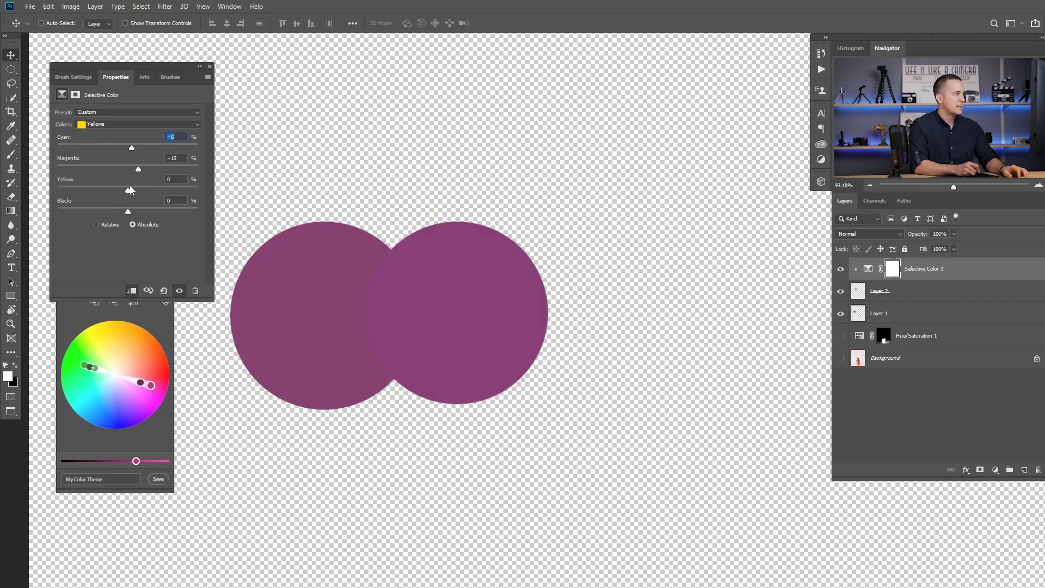
{"action": "left_click_drag", "start_coordinate": [130, 186], "coordinate": [138, 189]}
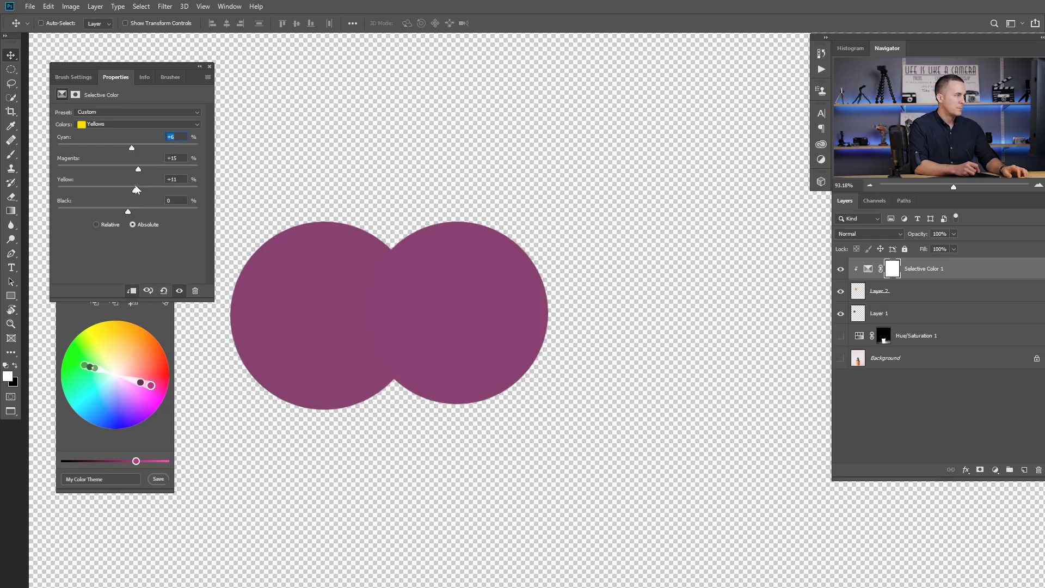
Fine-tune the circle match by setting Cyan to +89 in the Reds and Yellow to +9 in the Yellows
{"action": "left_click", "coordinate": [151, 123]}
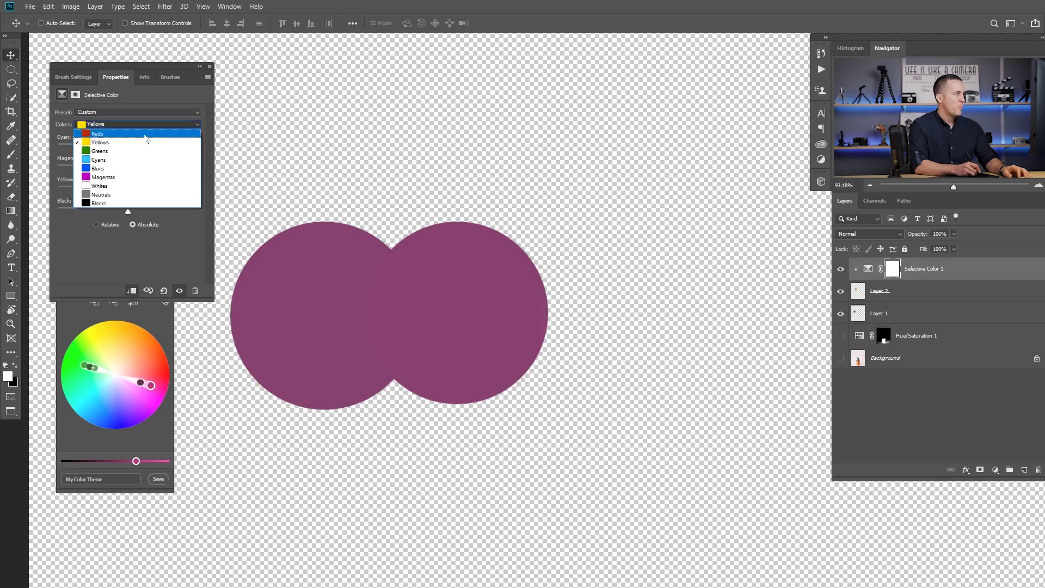
{"action": "left_click", "coordinate": [146, 135]}
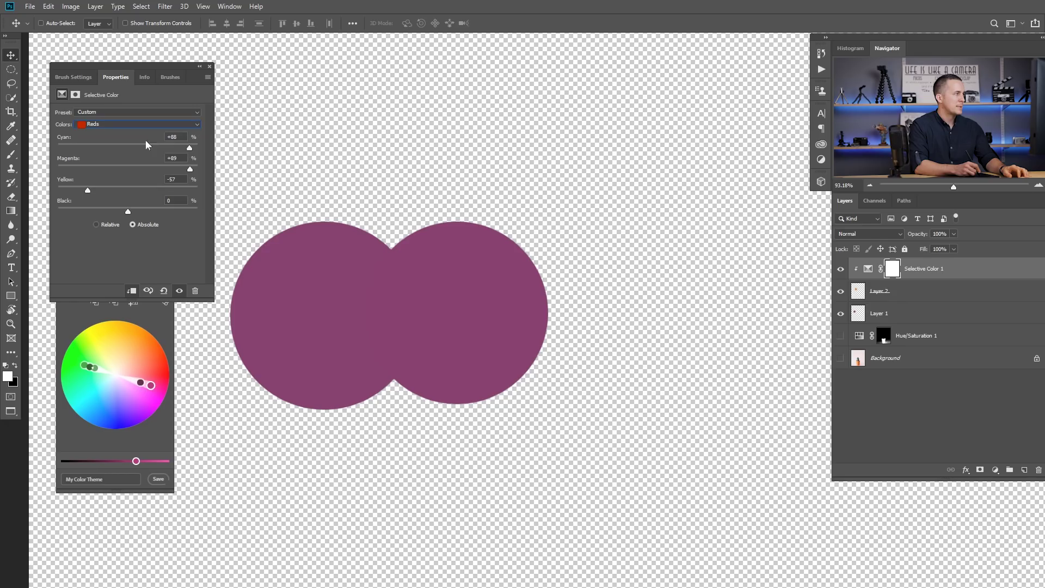
{"action": "left_click", "coordinate": [182, 139]}
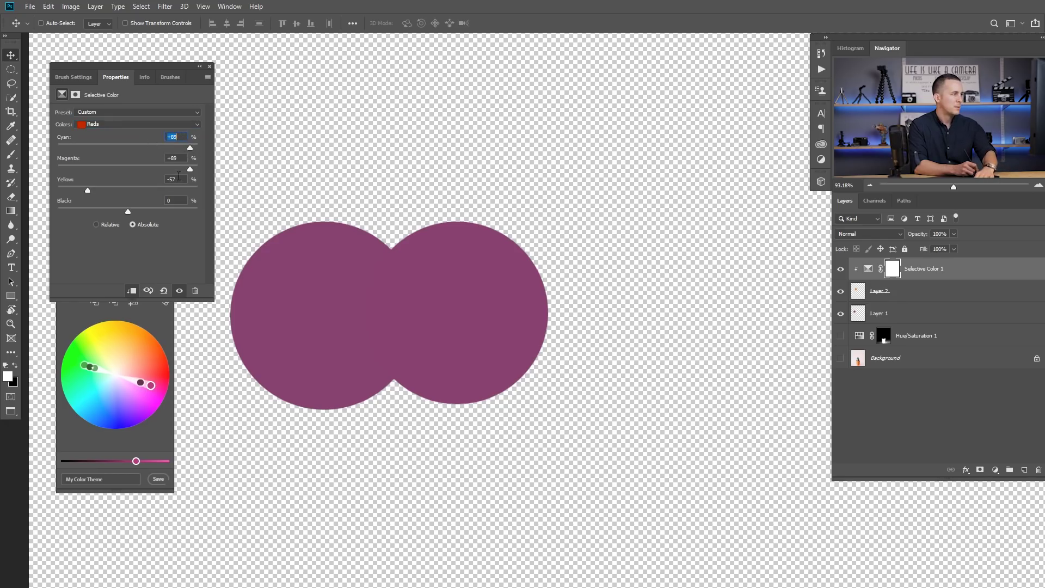
{"action": "left_click", "coordinate": [180, 158]}
{"action": "key", "text": "Up"}
{"action": "left_click", "coordinate": [152, 124]}
{"action": "left_click", "coordinate": [146, 142]}
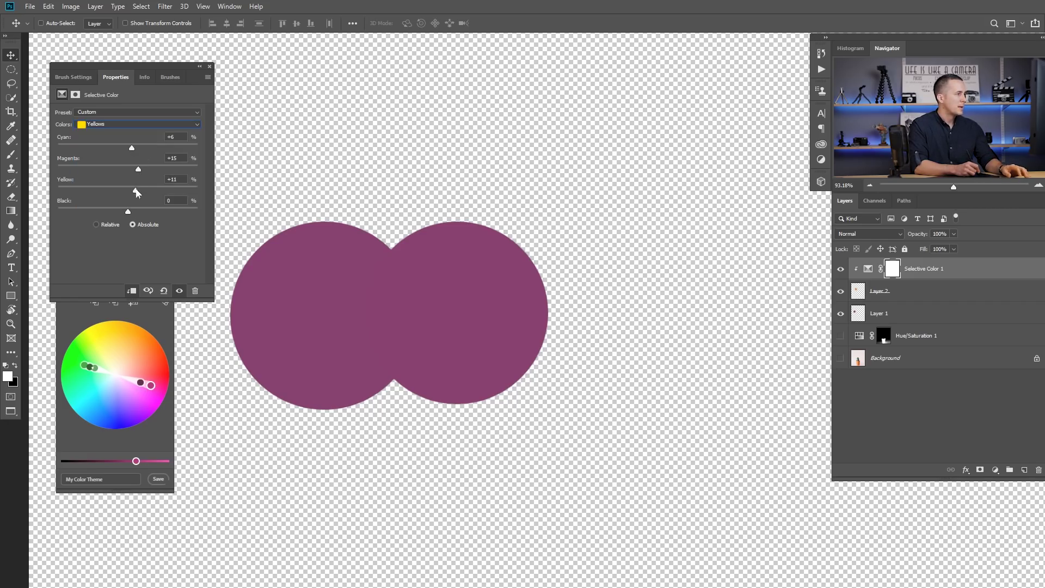
{"action": "left_click_drag", "start_coordinate": [136, 191], "coordinate": [134, 191]}
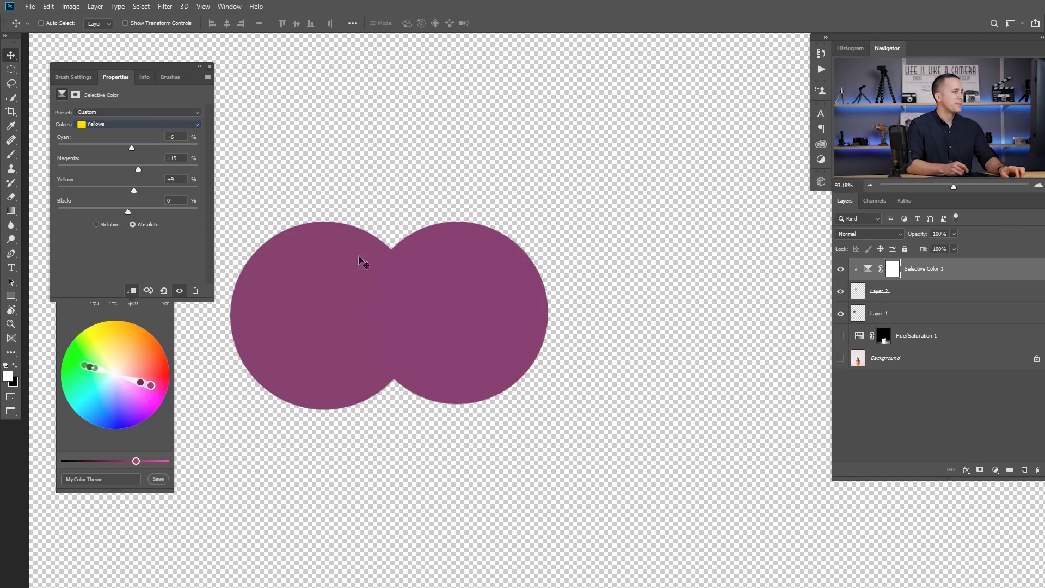
Replace the Selective Color layer's mask with a copy of the Hue/Saturation layer's pot mask
{"action": "scroll", "coordinate": [436, 297], "scroll_direction": "down", "scroll_amount": 3}
{"action": "scroll", "coordinate": [469, 262], "scroll_direction": "down", "scroll_amount": 3}
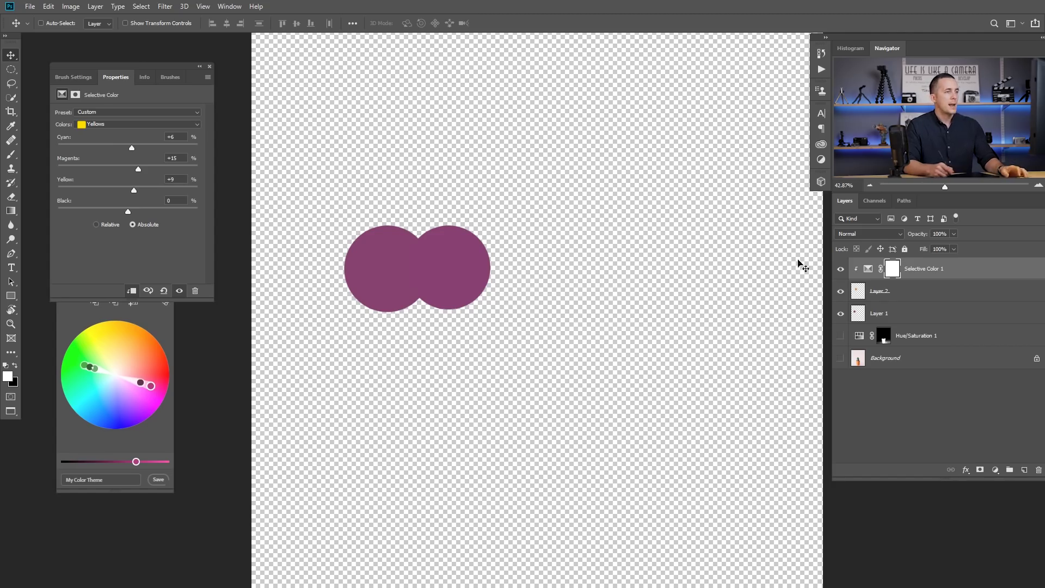
{"action": "left_click_drag", "start_coordinate": [886, 340], "coordinate": [893, 270]}
{"action": "key", "text": "Return"}
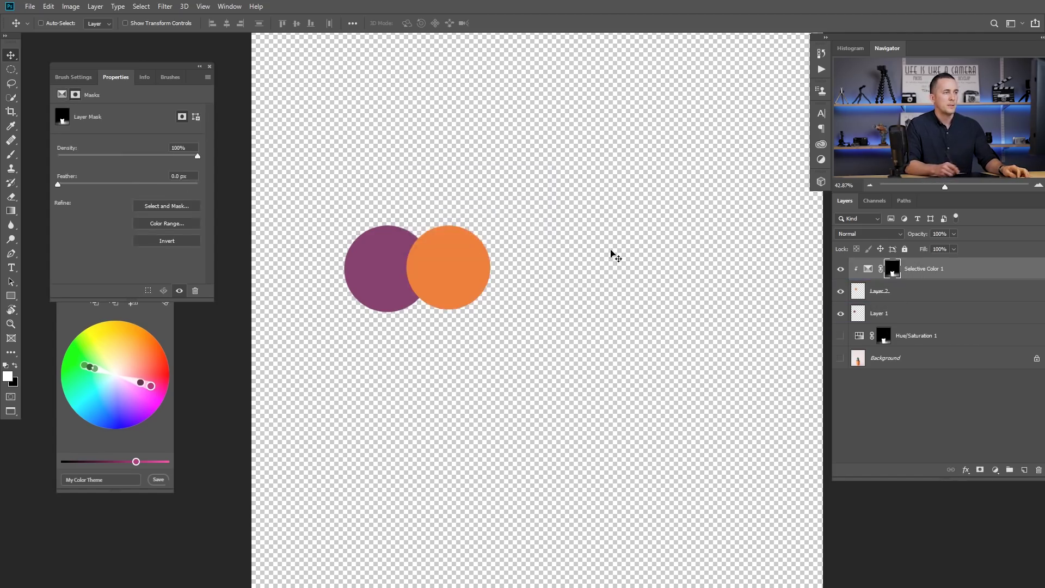
Hide both circle layers, release the Selective Color layer's clipping, and show the Background so the pot is recolored
{"action": "left_click", "coordinate": [841, 292]}
{"action": "left_click", "coordinate": [840, 313]}
{"action": "left_click", "coordinate": [864, 272]}
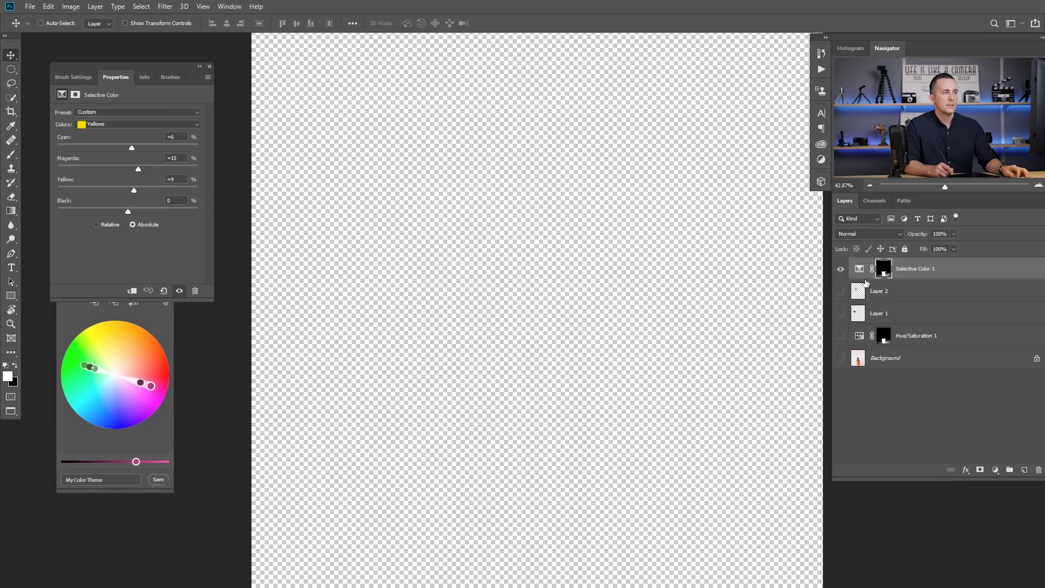
{"action": "left_click", "coordinate": [841, 358]}
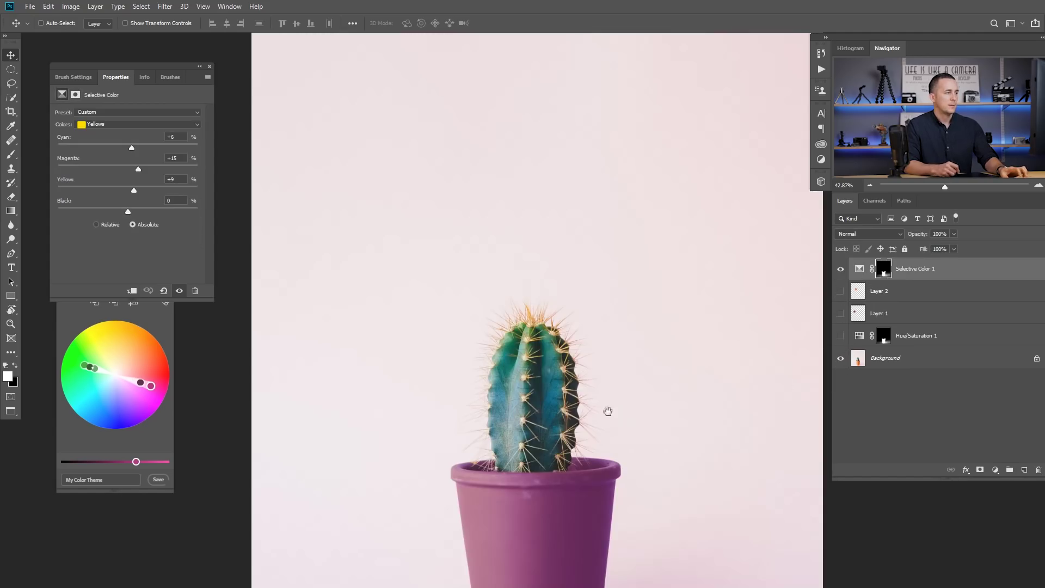
Show the purple circle to compare it with the recolored pot, and hide it again
{"action": "scroll", "coordinate": [599, 354], "scroll_direction": "down", "scroll_amount": 5}
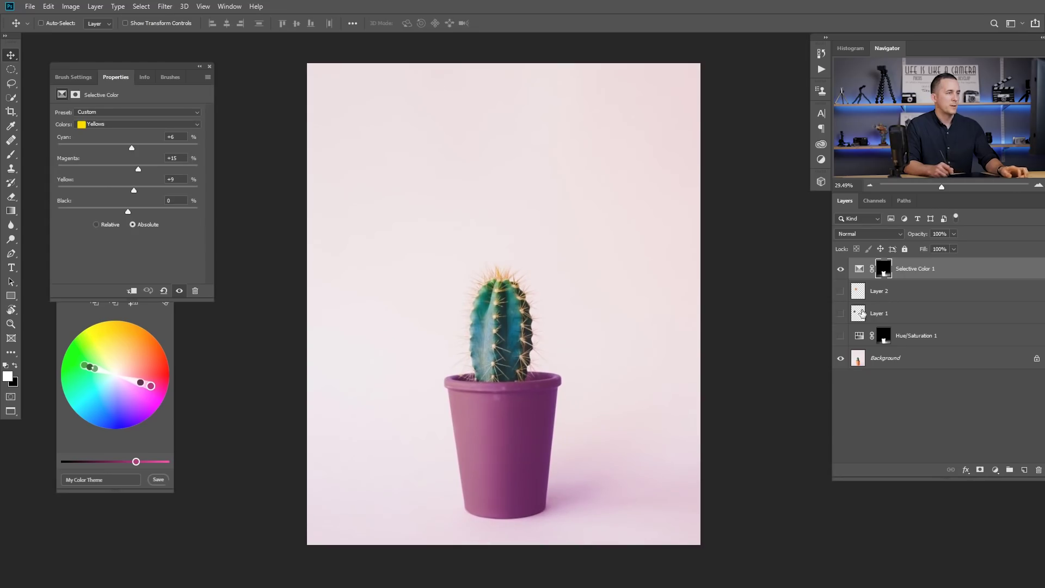
{"action": "left_click", "coordinate": [841, 313]}
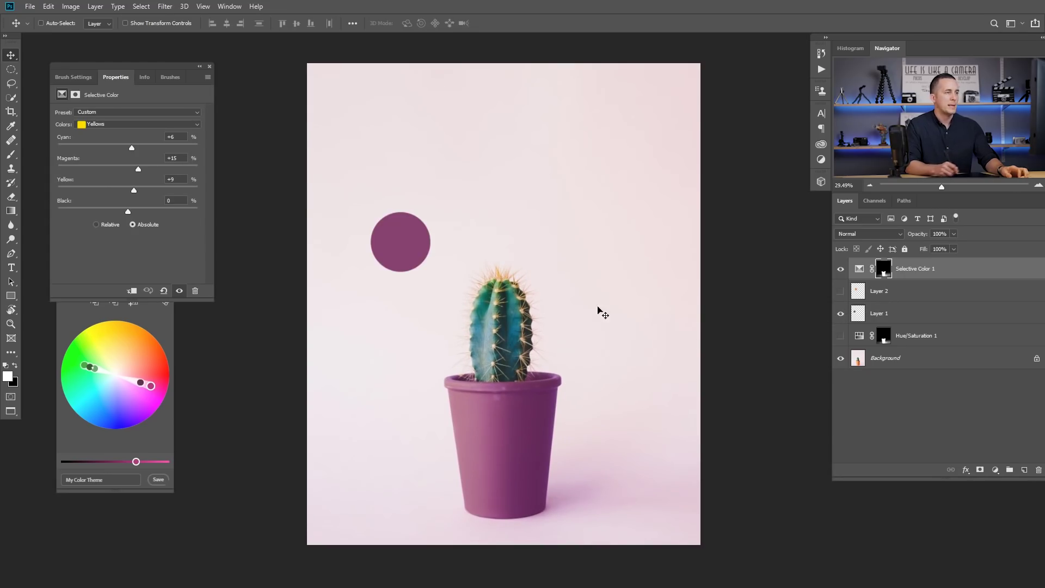
{"action": "left_click", "coordinate": [841, 314]}
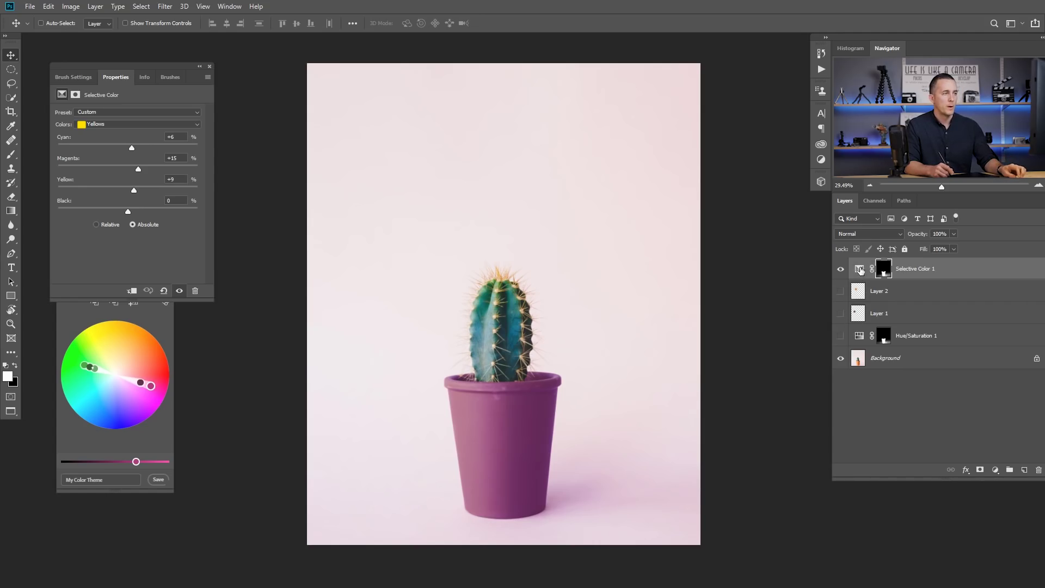
Stamp all visible layers into a new merged layer above the Selective Color layer
{"action": "key", "text": "ctrl"}
{"action": "key", "text": "ctrl+shift+alt+e"}
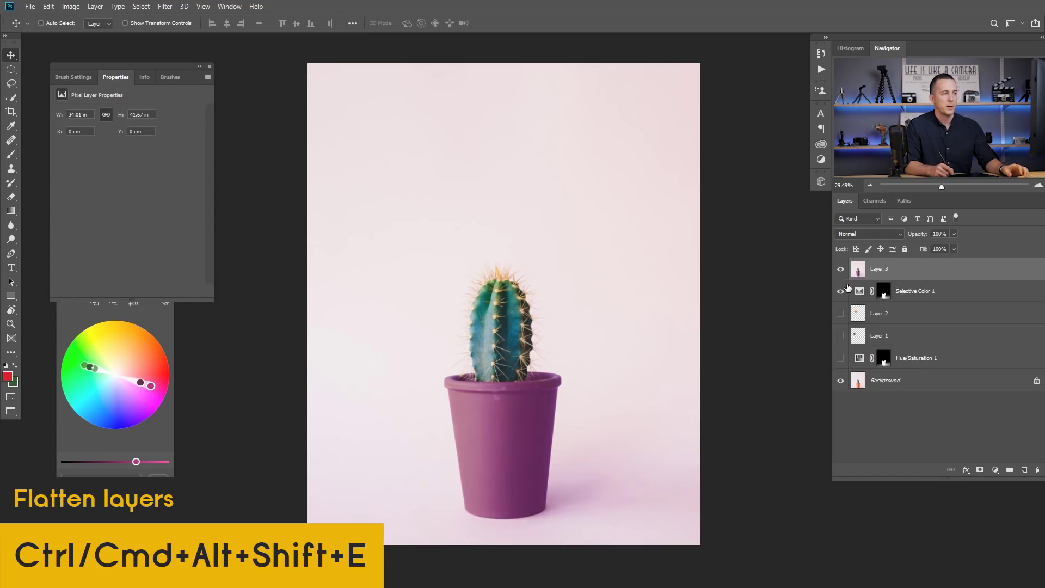
Show only the Hue/Saturation 1 layer over the Background, stamp it into a new merged layer, and place that layer directly below Layer 3
{"action": "left_click_drag", "start_coordinate": [843, 271], "coordinate": [852, 354]}
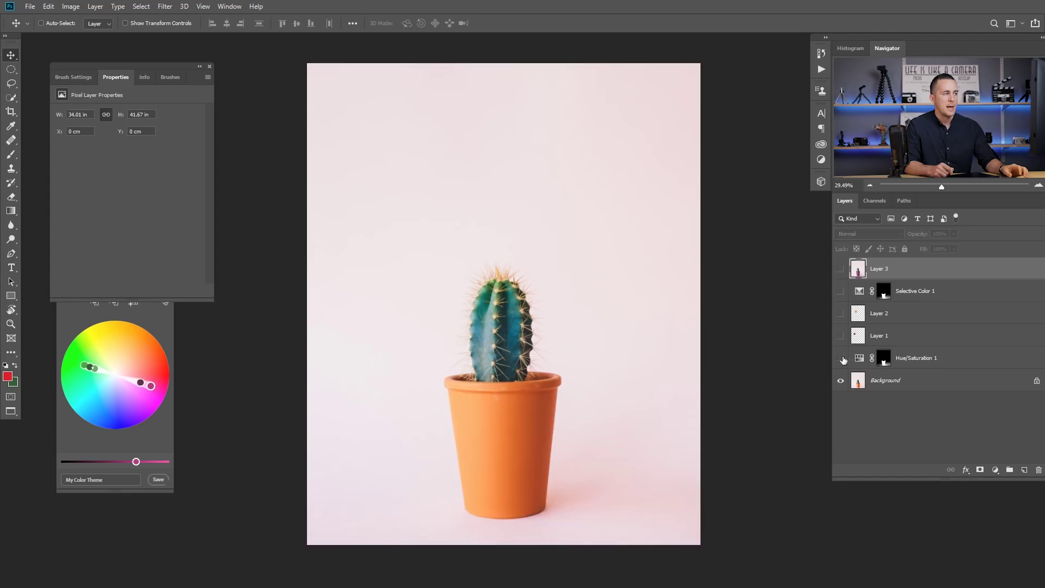
{"action": "left_click", "coordinate": [841, 359]}
{"action": "left_click", "coordinate": [865, 362]}
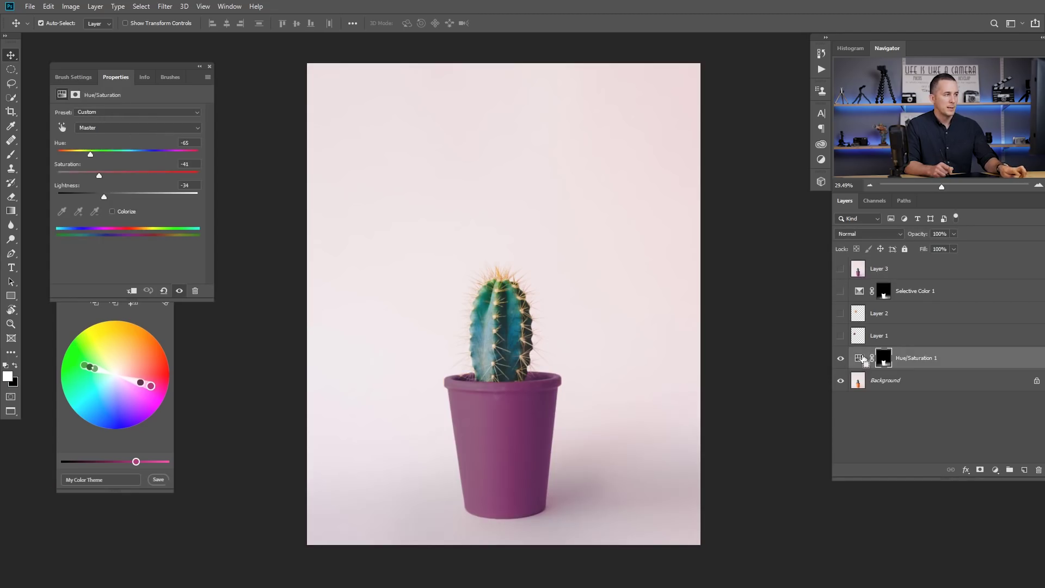
{"action": "key", "text": "ctrl+alt+shift+e"}
{"action": "left_click_drag", "start_coordinate": [863, 359], "coordinate": [866, 284]}
Rename the new merged layer as Hue/Sat and the merged Layer 3 as Selective c
{"action": "double_click", "coordinate": [878, 290]}
{"action": "type", "text": "Hue/S"}
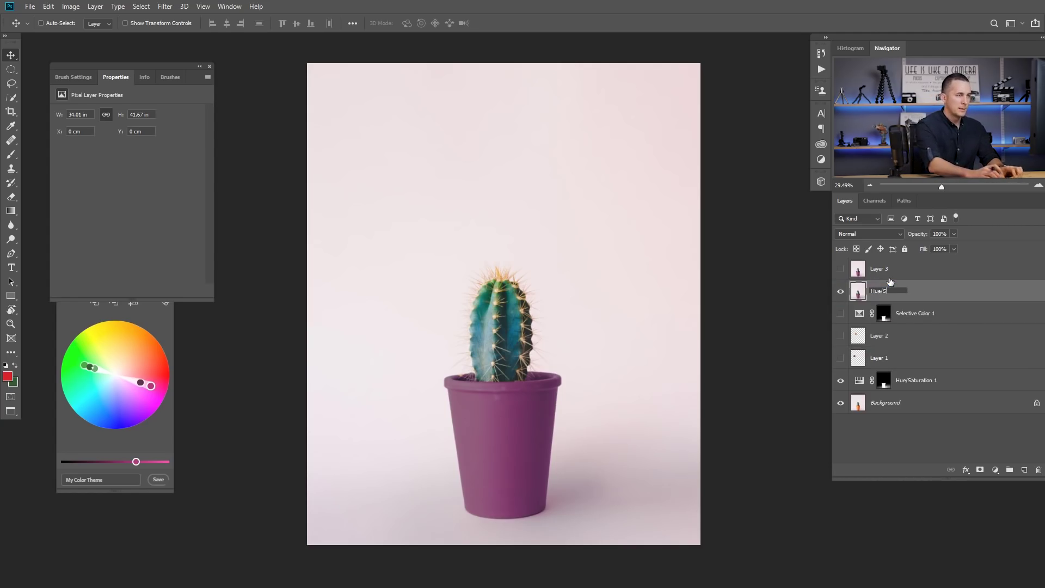
{"action": "type", "text": "at"}
{"action": "left_click", "coordinate": [882, 274]}
{"action": "double_click", "coordinate": [883, 273]}
{"action": "type", "text": "Selective c"}
Compare the Hue/Sat version of the pot with the original orange pot by hiding and showing the merged layer
{"action": "mouse_move", "coordinate": [527, 390]}
{"action": "left_mouse_down"}
{"action": "mouse_move", "coordinate": [534, 395]}
{"action": "mouse_move", "coordinate": [539, 355]}
{"action": "mouse_move", "coordinate": [533, 364]}
{"action": "mouse_move", "coordinate": [546, 375]}
{"action": "mouse_move", "coordinate": [536, 367]}
{"action": "mouse_move", "coordinate": [529, 383]}
{"action": "left_mouse_up"}
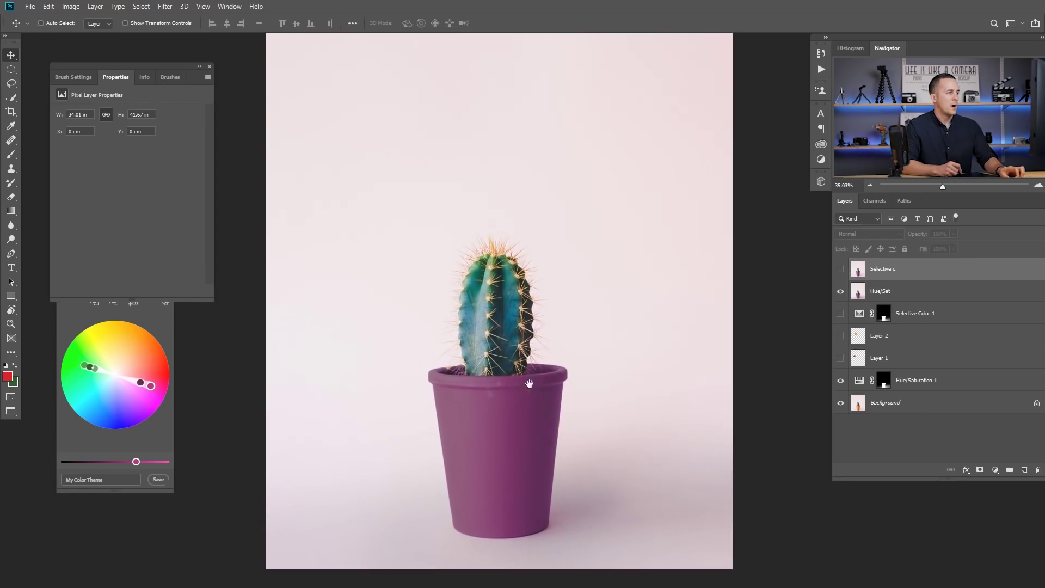
{"action": "left_click", "coordinate": [840, 292]}
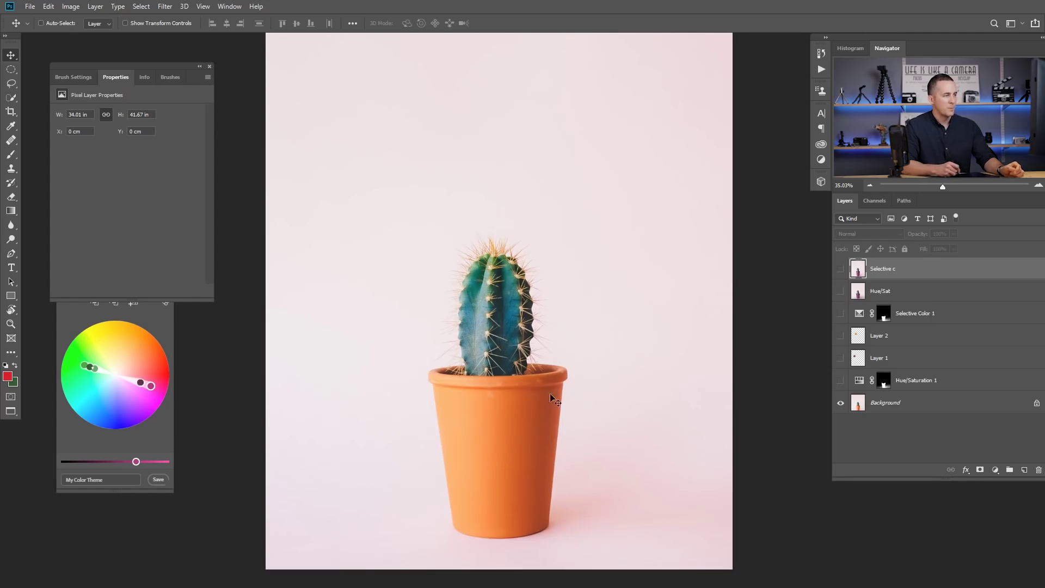
{"action": "left_click", "coordinate": [841, 291]}
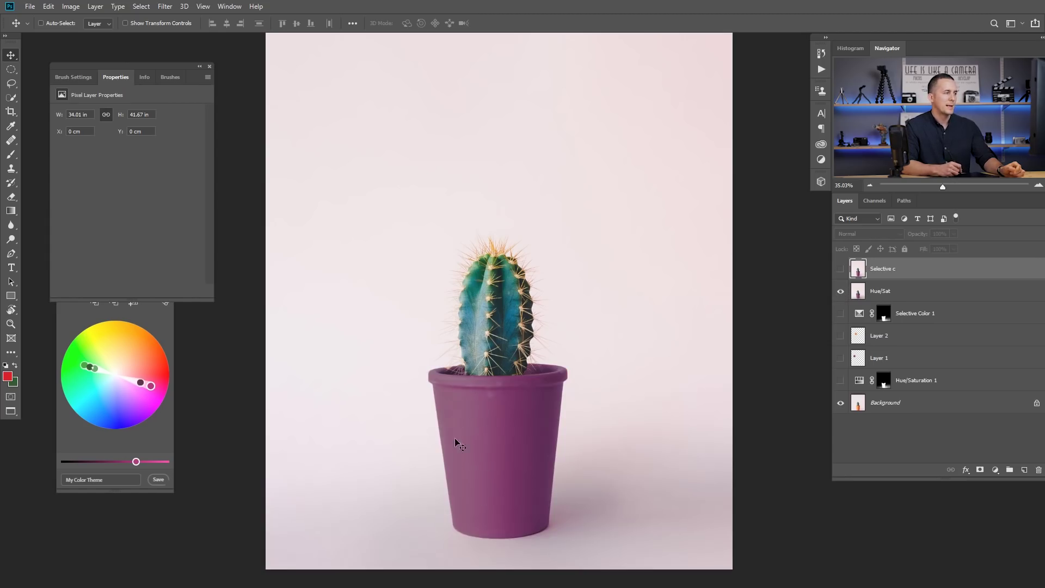
Alternate the visibility of the Selective c and Hue/Sat layers to compare the two recolored pots and their shadows
{"action": "left_click", "coordinate": [840, 293]}
{"action": "left_click", "coordinate": [840, 269]}
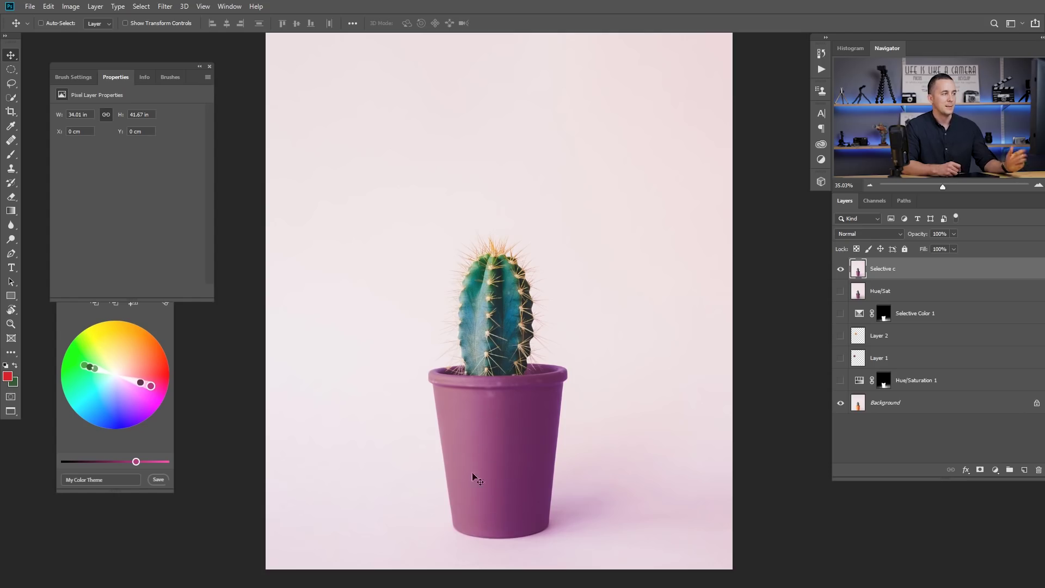
{"action": "left_click", "coordinate": [841, 269]}
{"action": "left_click", "coordinate": [841, 291]}
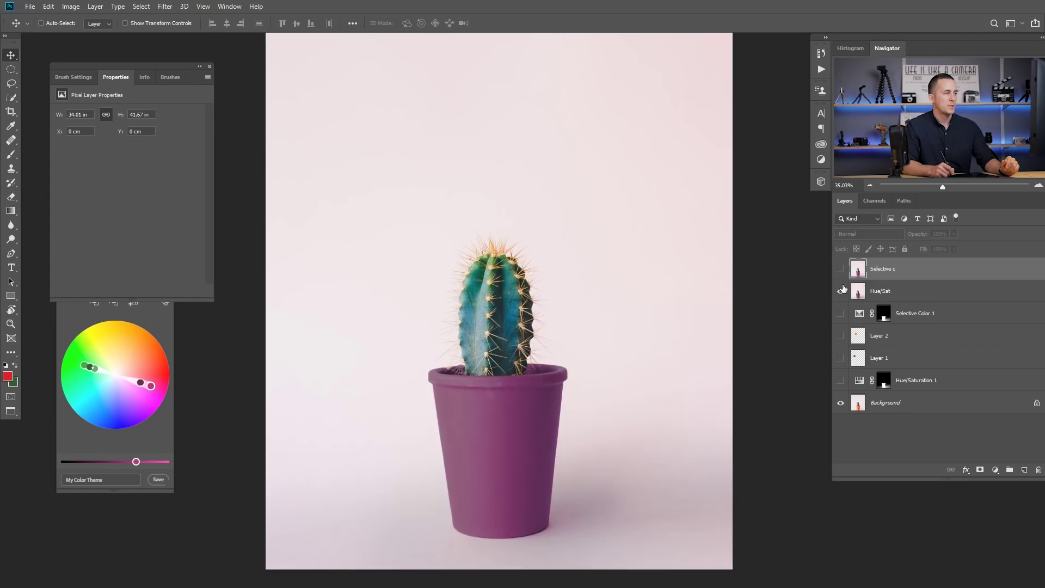
{"action": "left_click", "coordinate": [841, 269]}
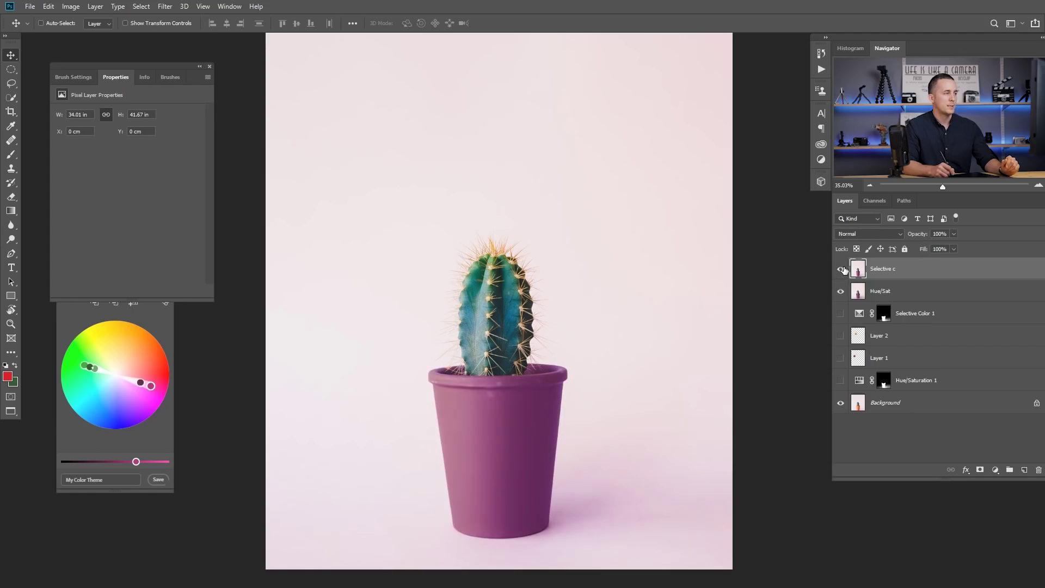
{"action": "left_click", "coordinate": [841, 269]}
{"action": "left_click", "coordinate": [841, 269]}
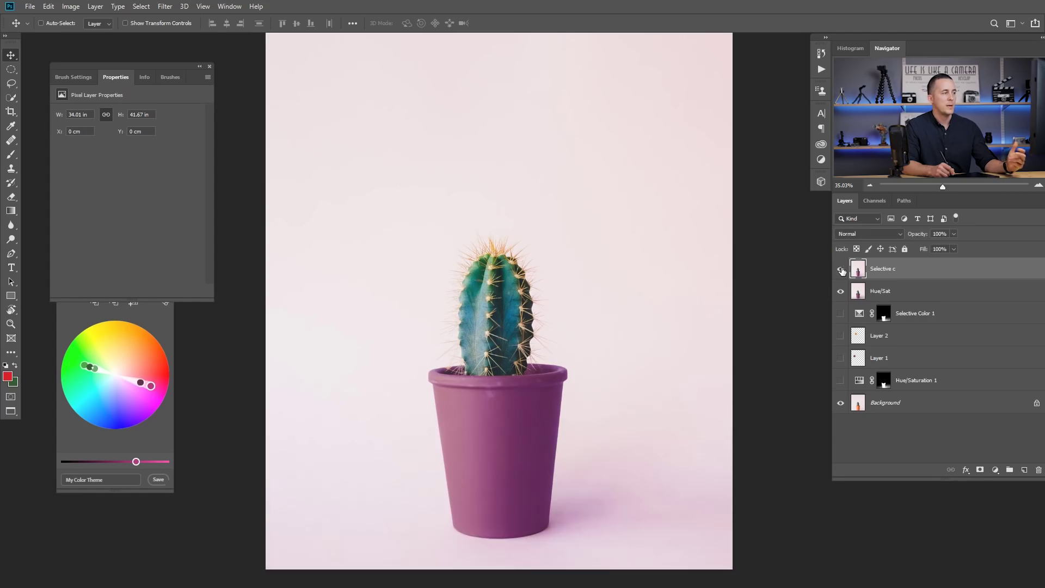
{"action": "left_click", "coordinate": [841, 269]}
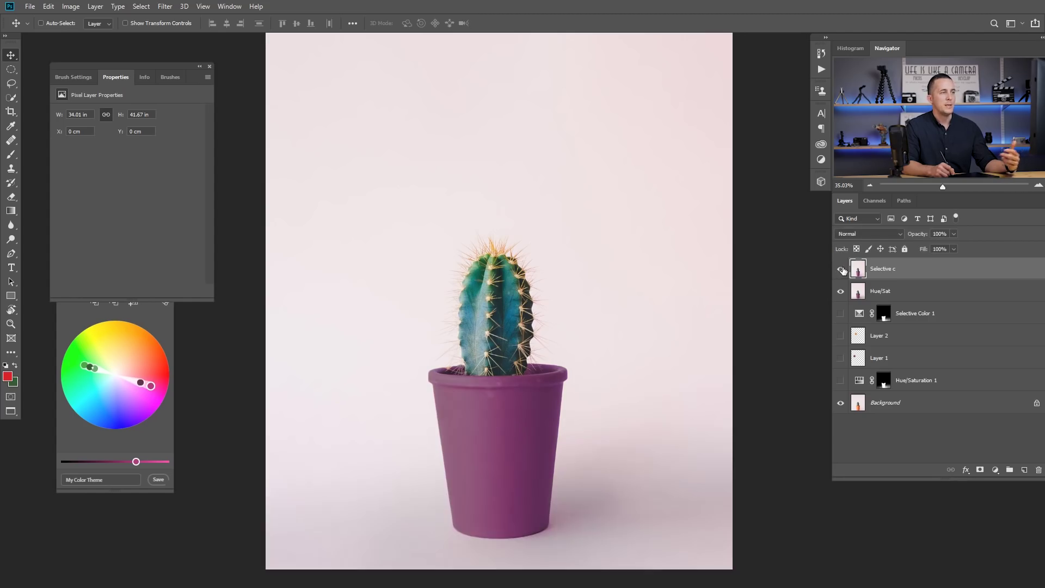
{"action": "left_click", "coordinate": [841, 269]}
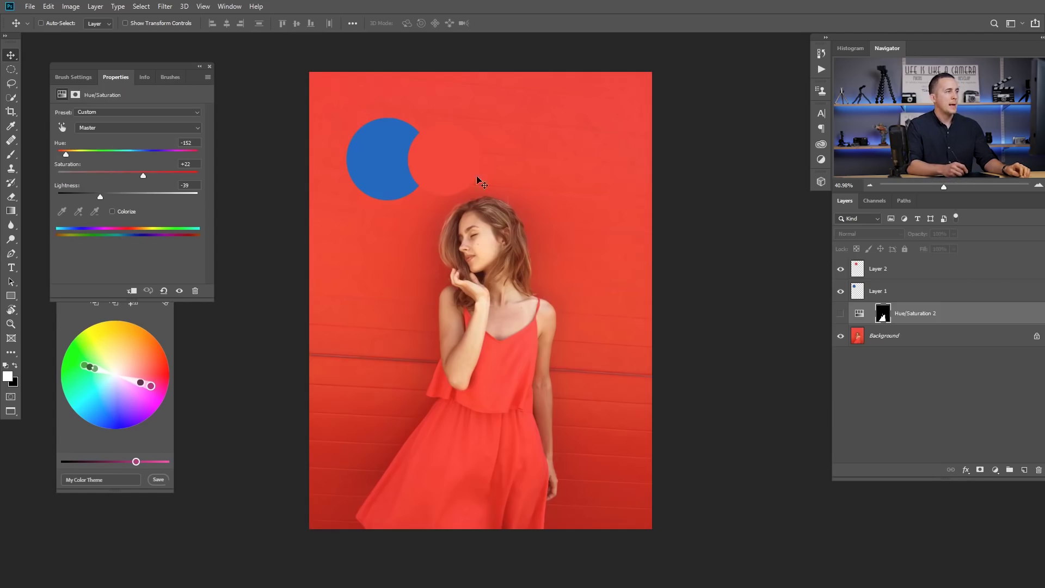
In the red dress document, briefly hide the Background to view both color circles, and hide the red circle on Layer 2
{"action": "left_click", "coordinate": [841, 336]}
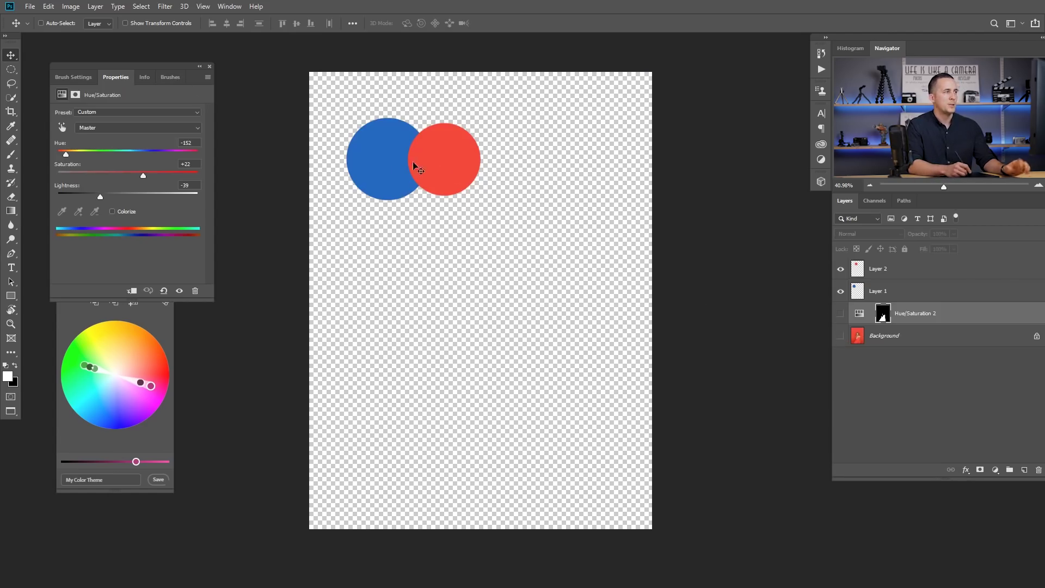
{"action": "left_click", "coordinate": [840, 336]}
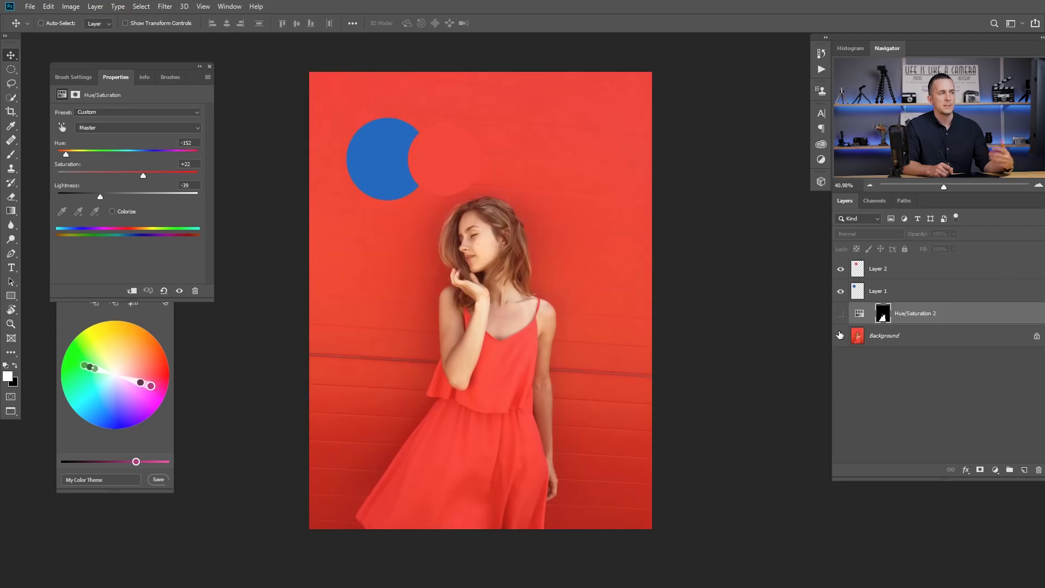
{"action": "left_click", "coordinate": [883, 318]}
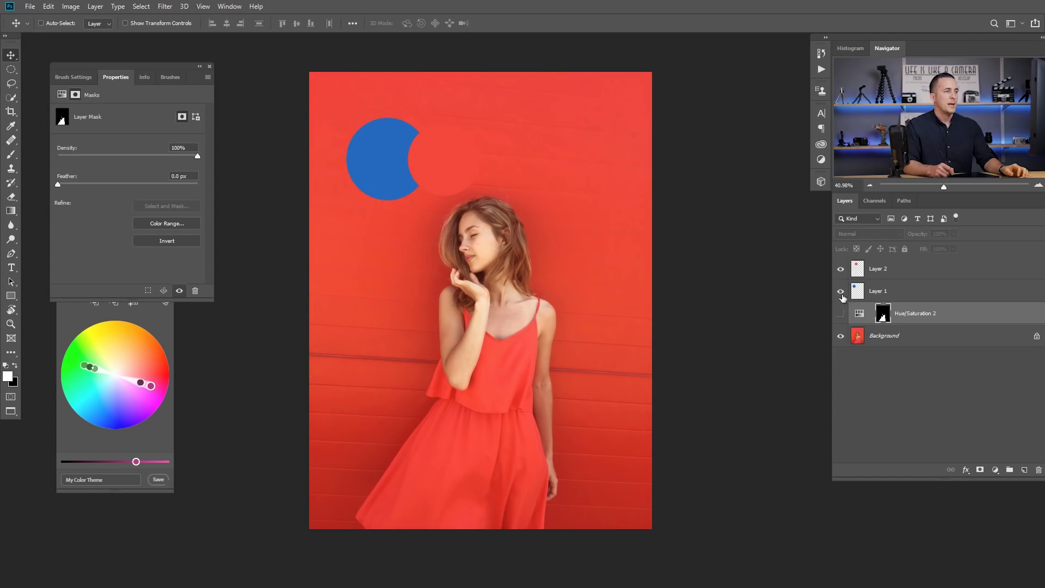
{"action": "left_click", "coordinate": [842, 270]}
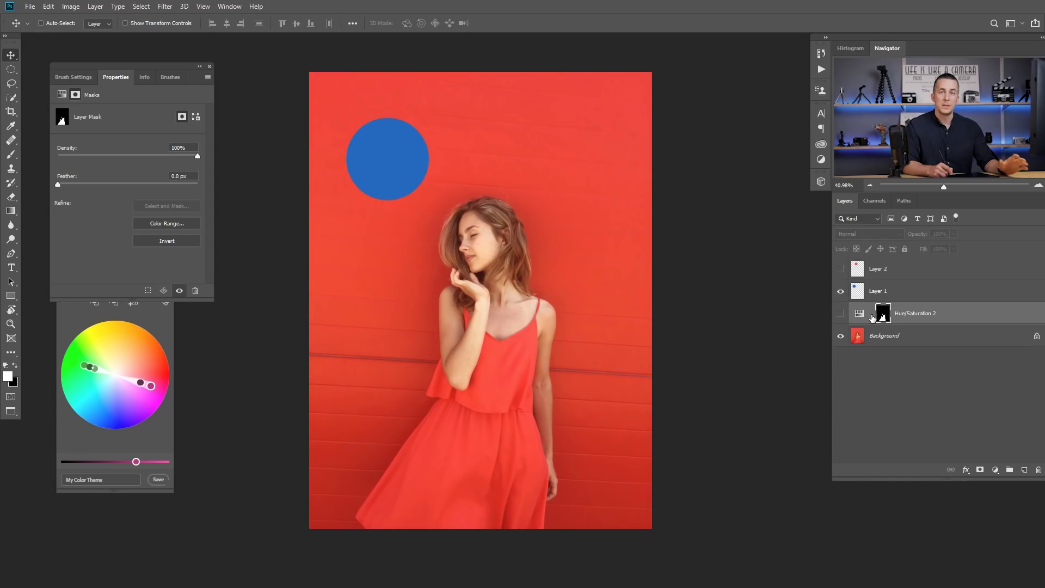
Show the Hue/Saturation 2 layer and toggle it to compare the blue dress's fabric detail with the original red dress up close
{"action": "left_click_drag", "start_coordinate": [479, 415], "coordinate": [537, 401]}
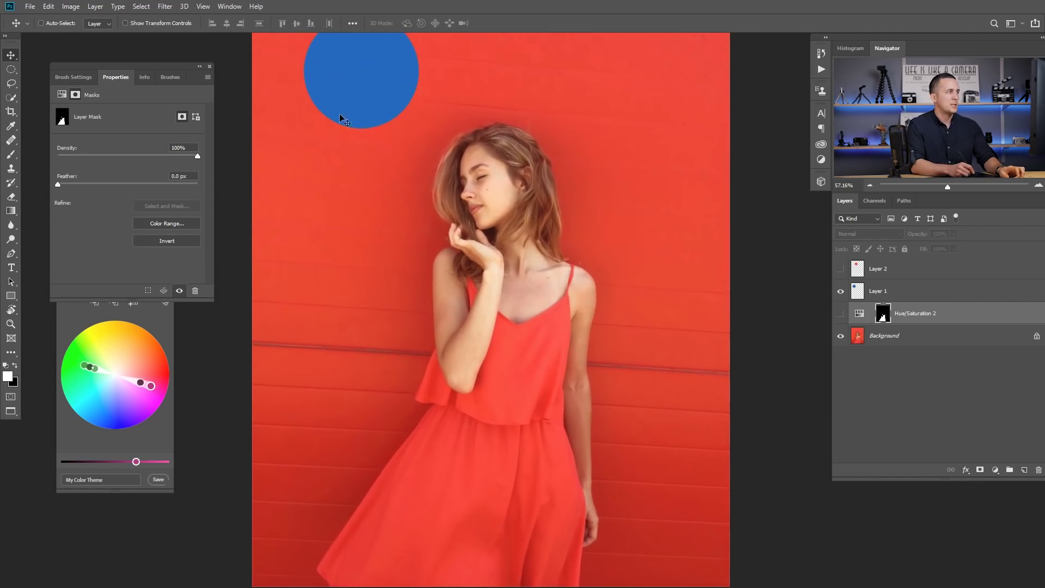
{"action": "left_click", "coordinate": [840, 315]}
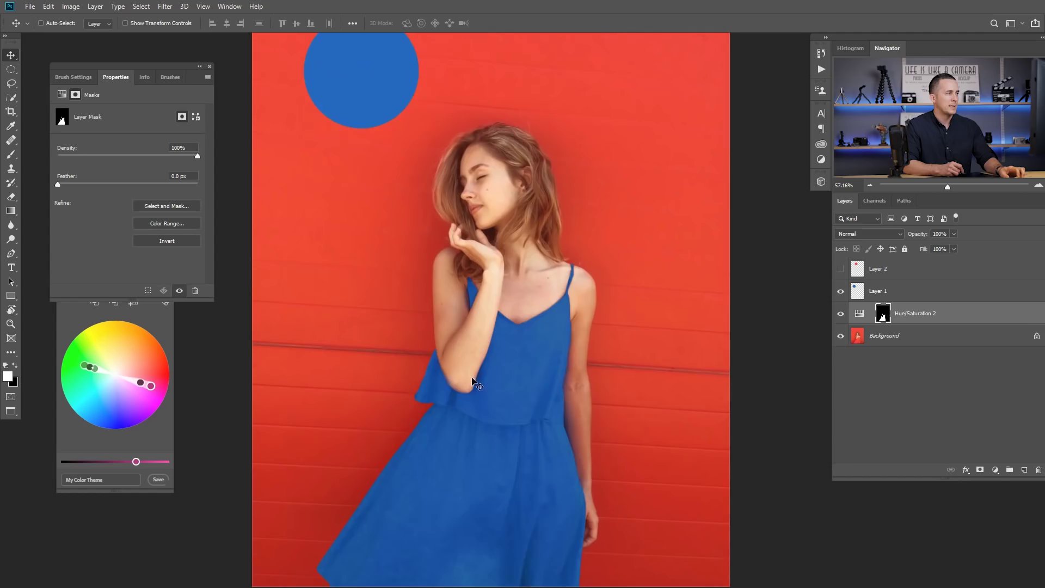
{"action": "scroll", "coordinate": [538, 364], "scroll_direction": "down", "scroll_amount": 3}
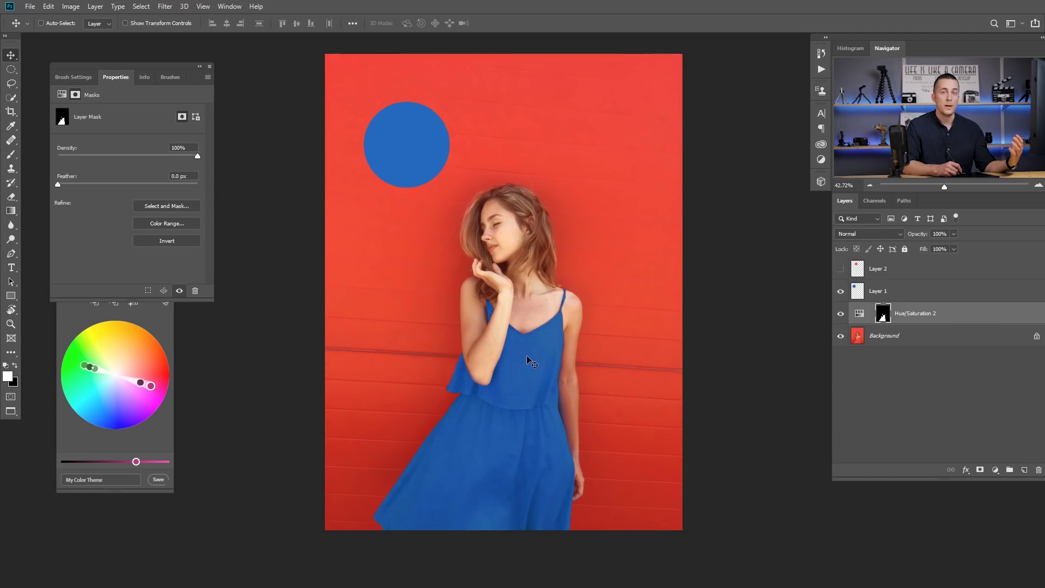
{"action": "key", "text": "ctrl+space"}
{"action": "left_click_drag", "start_coordinate": [479, 453], "coordinate": [531, 366]}
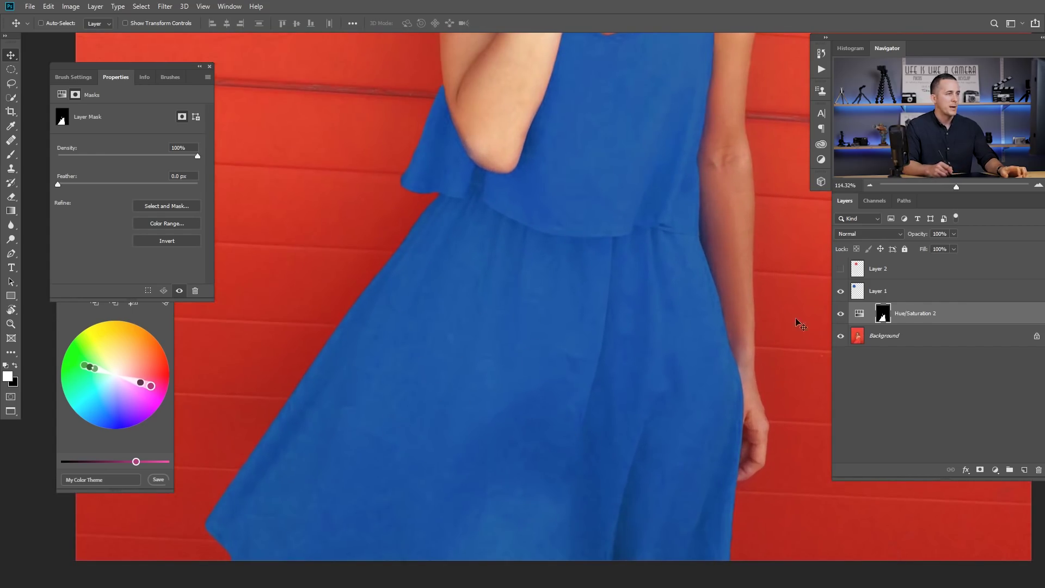
{"action": "left_click", "coordinate": [840, 314]}
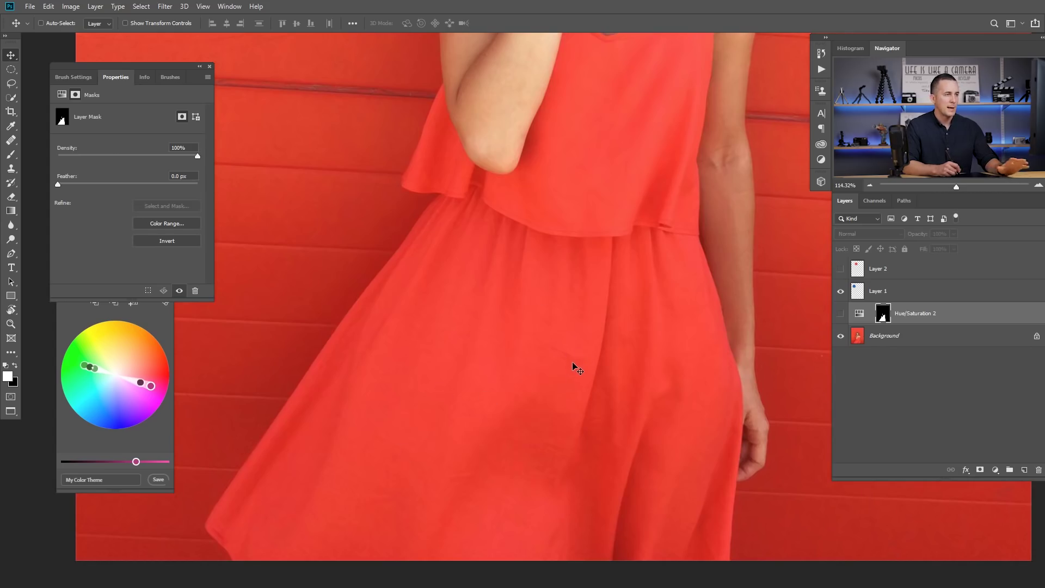
{"action": "left_click", "coordinate": [841, 314]}
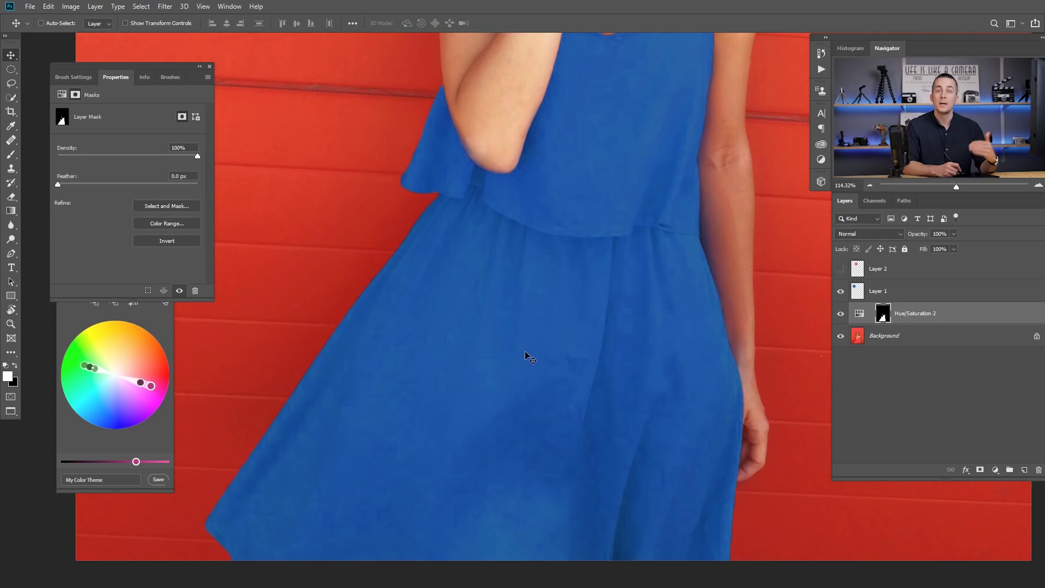
{"action": "key", "text": "ctrl+space"}
{"action": "left_click_drag", "start_coordinate": [592, 335], "coordinate": [553, 378]}
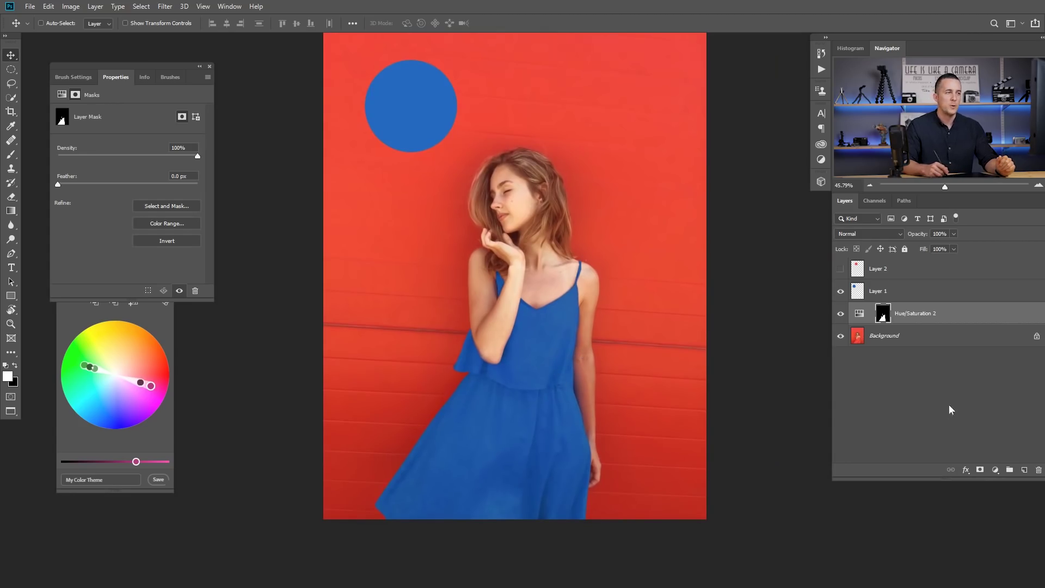
Add a Solid Color fill layer above Hue/Saturation 2, using the blue sampled from the circle
{"action": "left_click", "coordinate": [995, 469]}
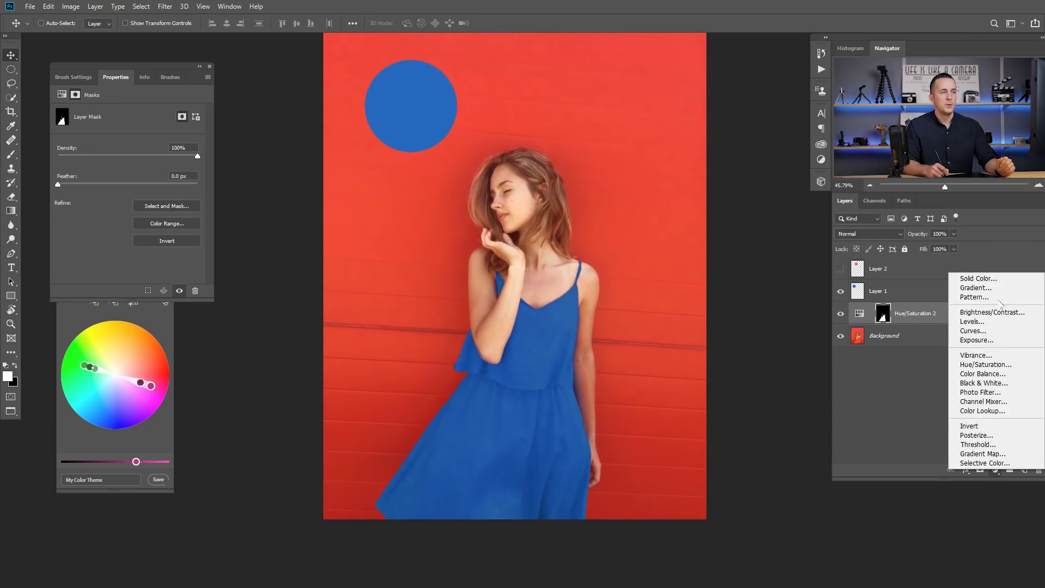
{"action": "left_click", "coordinate": [999, 283]}
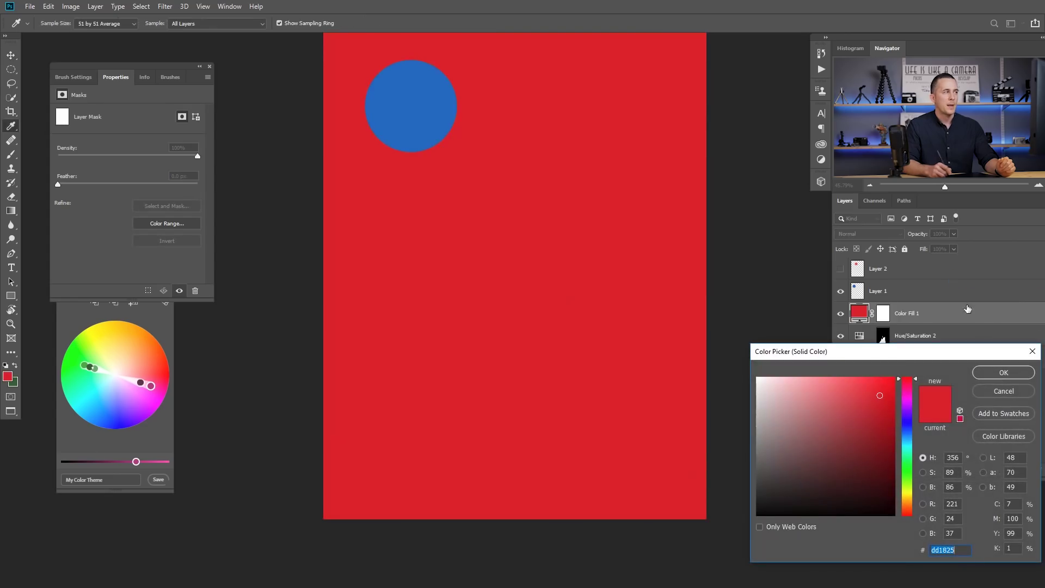
{"action": "left_click", "coordinate": [428, 100]}
{"action": "left_click_drag", "start_coordinate": [878, 351], "coordinate": [715, 285]}
{"action": "left_click", "coordinate": [838, 309]}
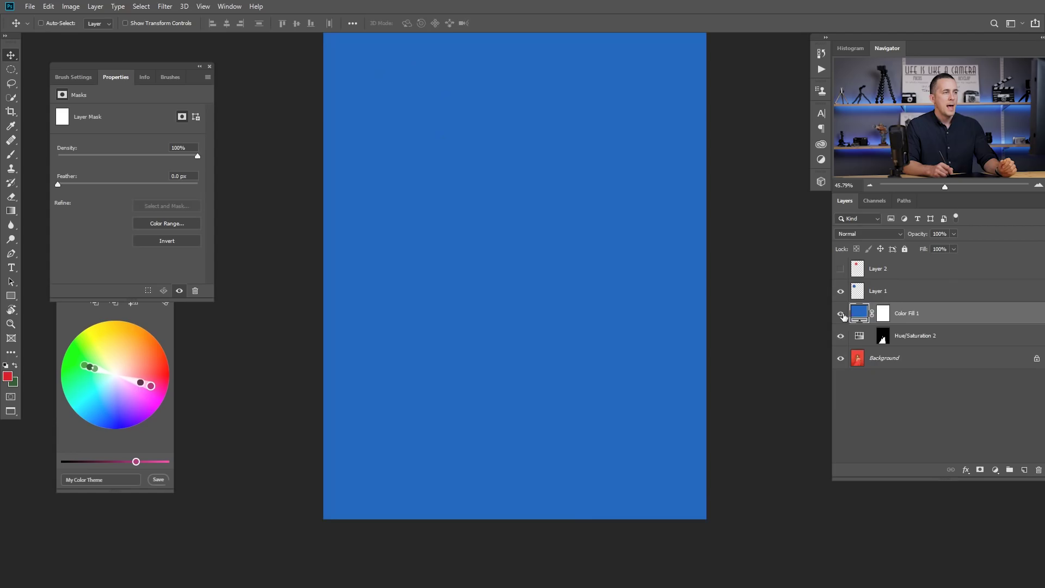
Hide the Hue/Saturation 2 layer and replace the Color Fill 1 mask with its dress mask
{"action": "left_click", "coordinate": [841, 336]}
{"action": "left_click_drag", "start_coordinate": [882, 337], "coordinate": [883, 315]}
{"action": "key", "text": "Return"}
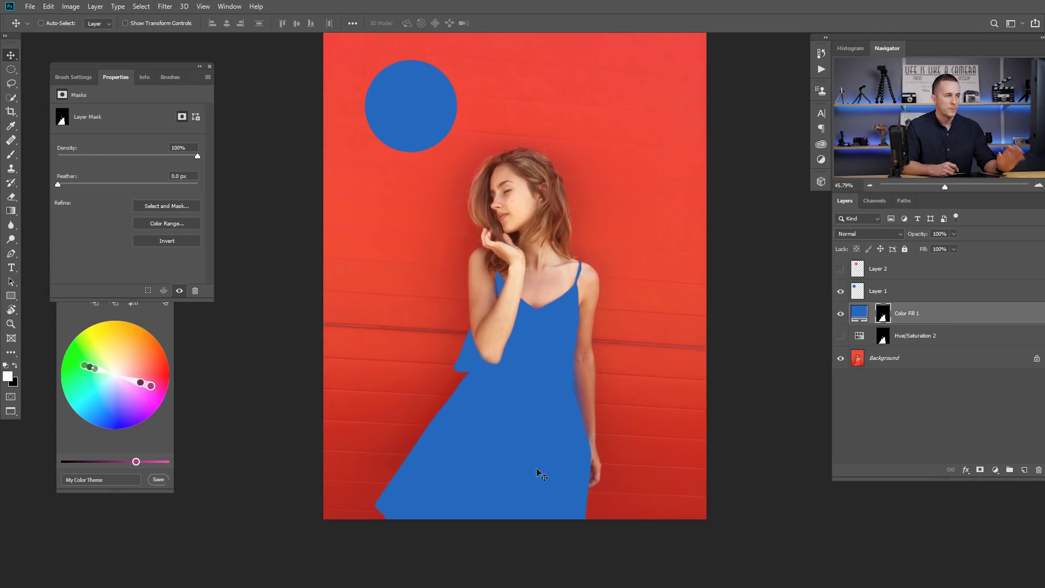
Try the Hue blend mode on the Color Fill 1 layer with darker and less saturated fill shades, and cancel the color change
{"action": "left_click", "coordinate": [867, 235]}
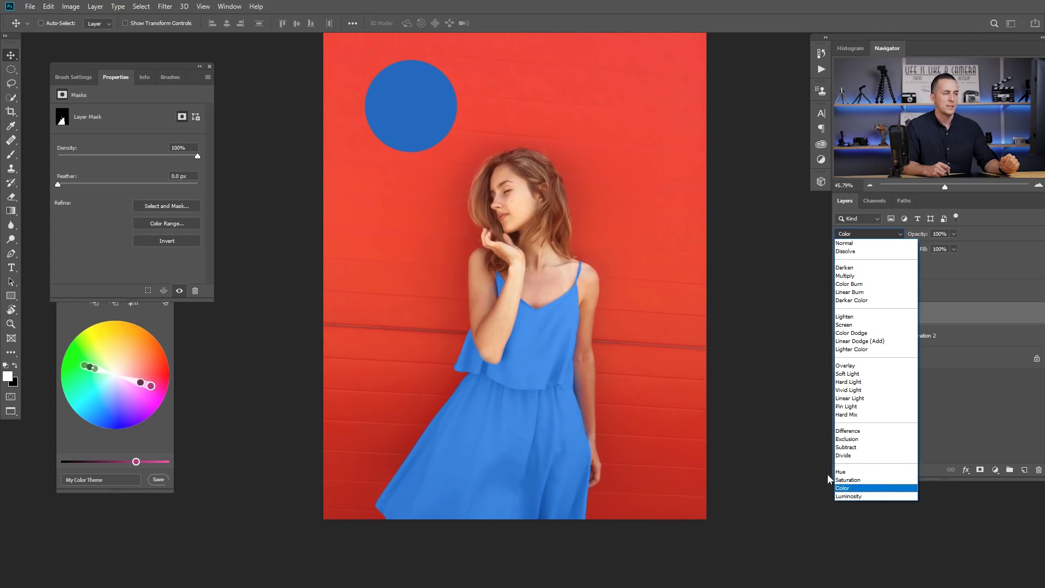
{"action": "left_click", "coordinate": [841, 472]}
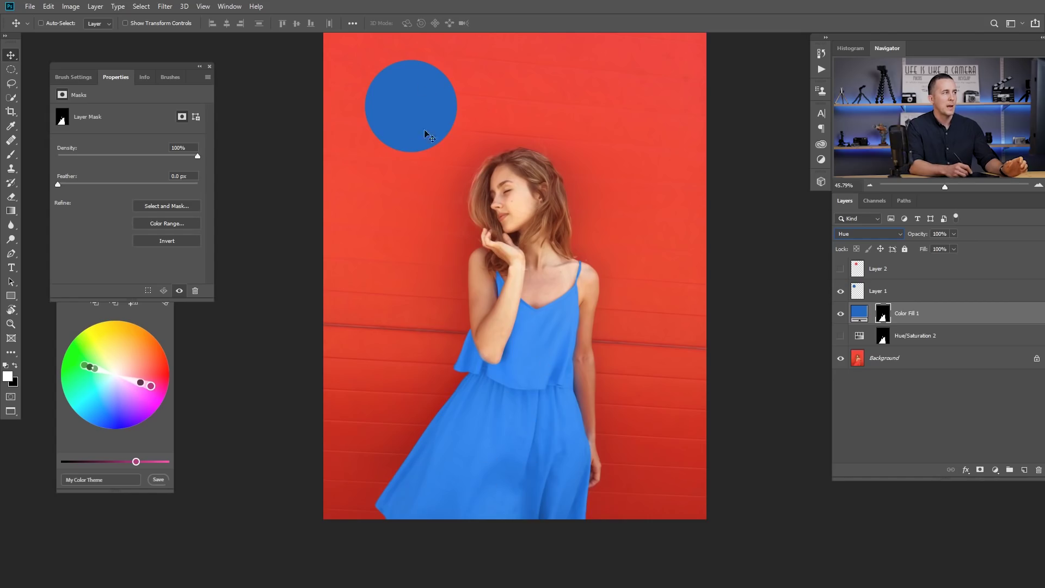
{"action": "left_click", "coordinate": [859, 315]}
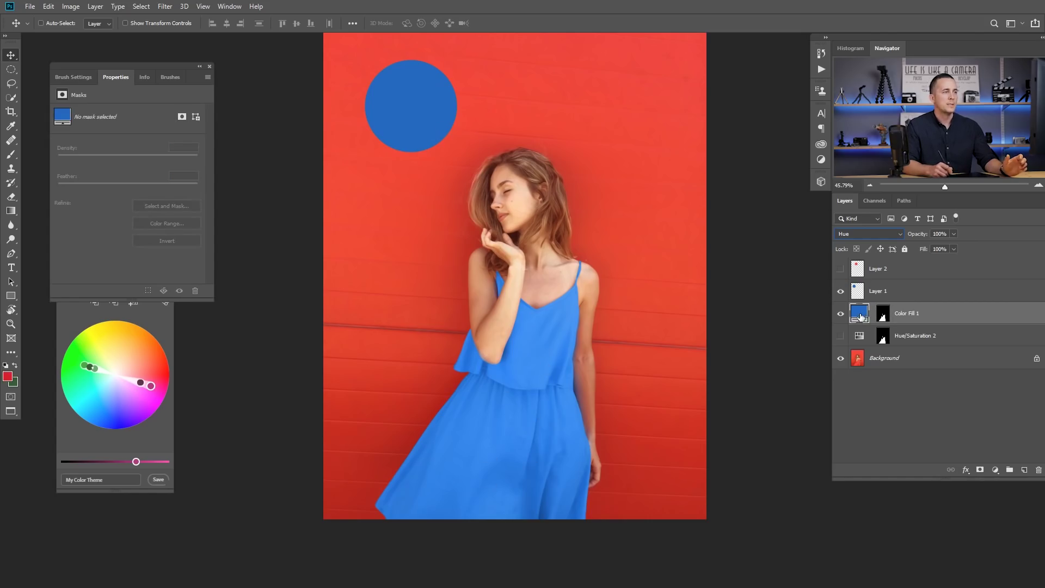
{"action": "double_click", "coordinate": [860, 314]}
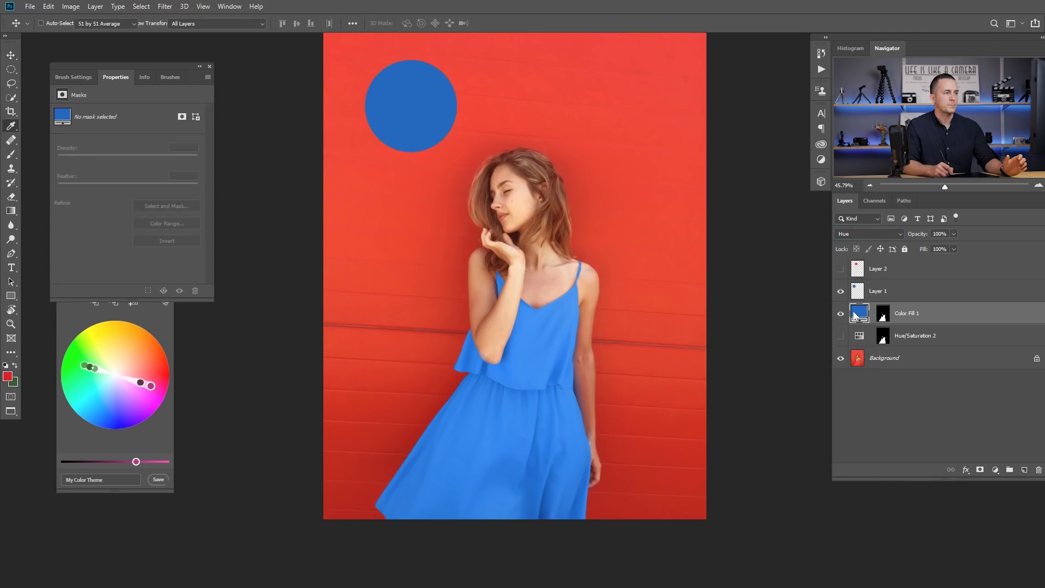
{"action": "left_click_drag", "start_coordinate": [723, 299], "coordinate": [802, 258]}
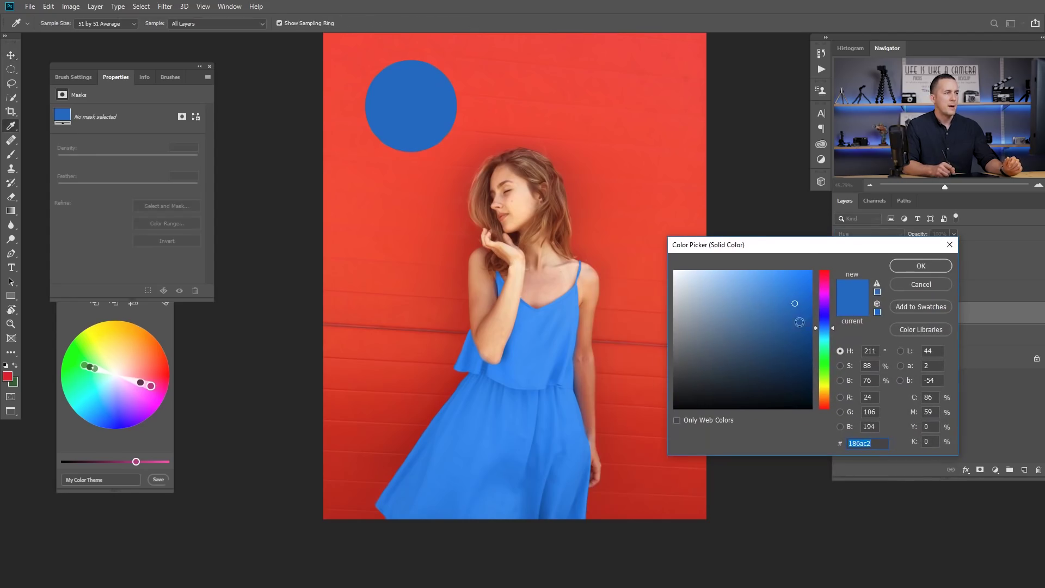
{"action": "mouse_move", "coordinate": [795, 303]}
{"action": "left_mouse_down"}
{"action": "mouse_move", "coordinate": [794, 388]}
{"action": "mouse_move", "coordinate": [789, 284]}
{"action": "mouse_move", "coordinate": [794, 356]}
{"action": "mouse_move", "coordinate": [688, 352]}
{"action": "mouse_move", "coordinate": [703, 306]}
{"action": "mouse_move", "coordinate": [752, 304]}
{"action": "mouse_move", "coordinate": [769, 318]}
{"action": "mouse_move", "coordinate": [825, 313]}
{"action": "mouse_move", "coordinate": [825, 297]}
{"action": "mouse_move", "coordinate": [825, 342]}
{"action": "mouse_move", "coordinate": [824, 282]}
{"action": "mouse_move", "coordinate": [830, 351]}
{"action": "left_mouse_up"}
{"action": "left_click", "coordinate": [766, 366]}
{"action": "left_click", "coordinate": [747, 342]}
{"action": "left_click", "coordinate": [921, 284]}
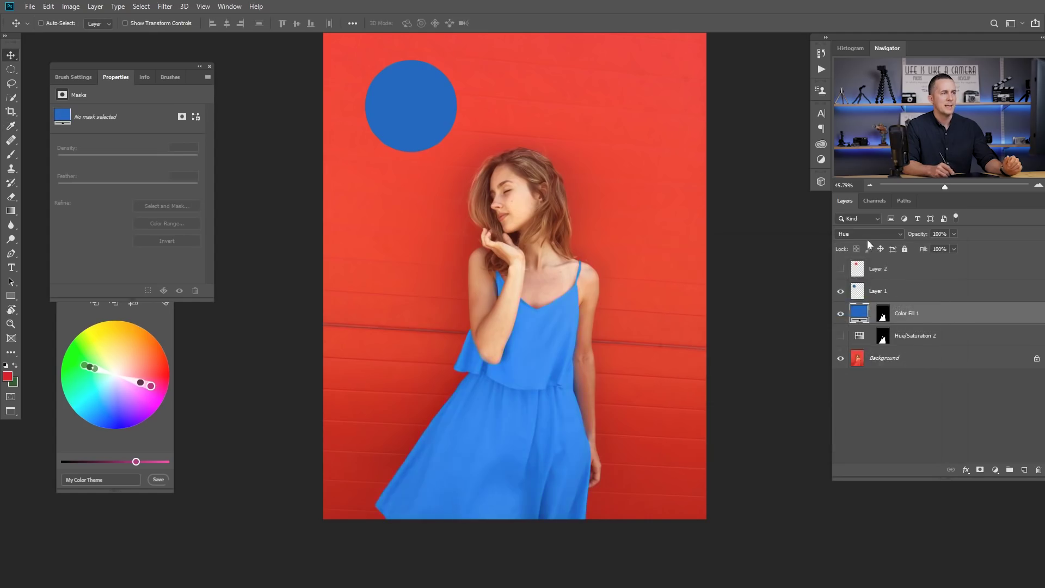
Try the Color blend mode on the Color Fill 1 layer with a green fill, cancel the color change and return to Hue
{"action": "left_click", "coordinate": [869, 233]}
{"action": "left_click", "coordinate": [841, 488]}
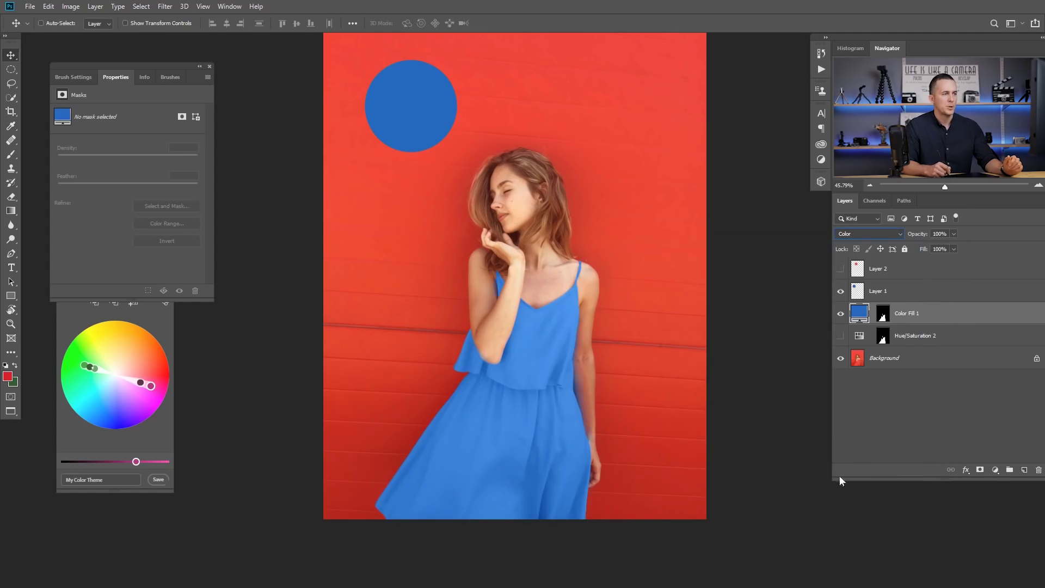
{"action": "double_click", "coordinate": [864, 315]}
{"action": "mouse_move", "coordinate": [794, 317]}
{"action": "left_mouse_down"}
{"action": "mouse_move", "coordinate": [796, 406]}
{"action": "mouse_move", "coordinate": [796, 273]}
{"action": "mouse_move", "coordinate": [679, 306]}
{"action": "mouse_move", "coordinate": [756, 316]}
{"action": "mouse_move", "coordinate": [766, 333]}
{"action": "mouse_move", "coordinate": [751, 331]}
{"action": "left_mouse_up"}
{"action": "mouse_move", "coordinate": [825, 330]}
{"action": "left_mouse_down"}
{"action": "mouse_move", "coordinate": [825, 288]}
{"action": "mouse_move", "coordinate": [826, 368]}
{"action": "left_mouse_up"}
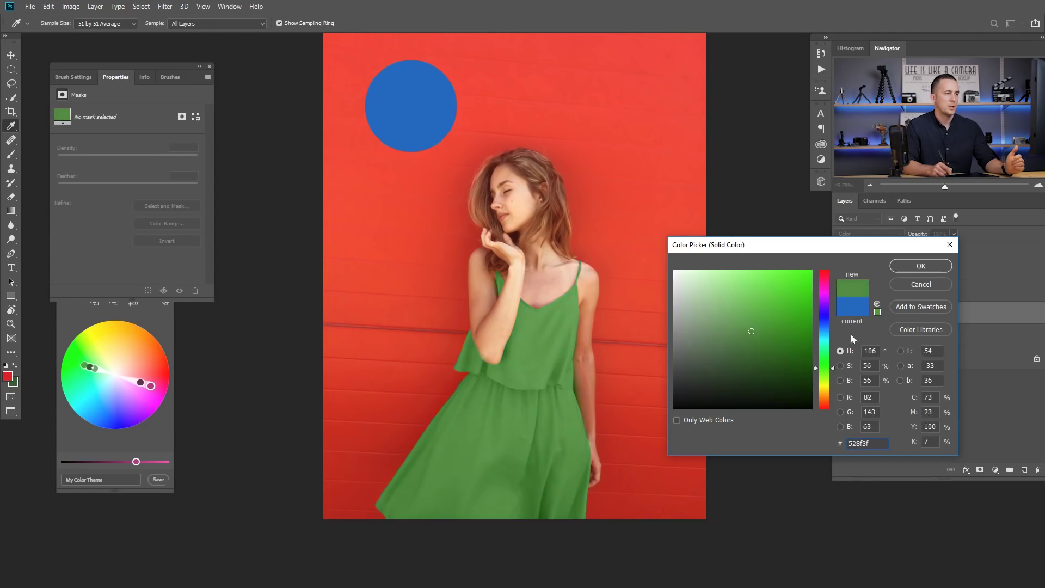
{"action": "left_click", "coordinate": [920, 284]}
{"action": "left_click", "coordinate": [870, 234]}
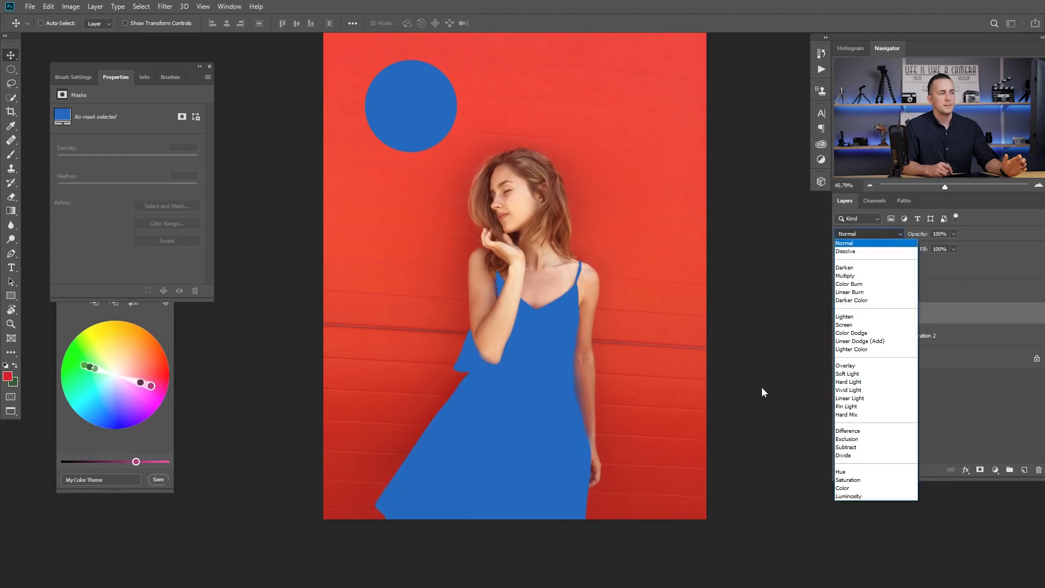
{"action": "left_click", "coordinate": [848, 471]}
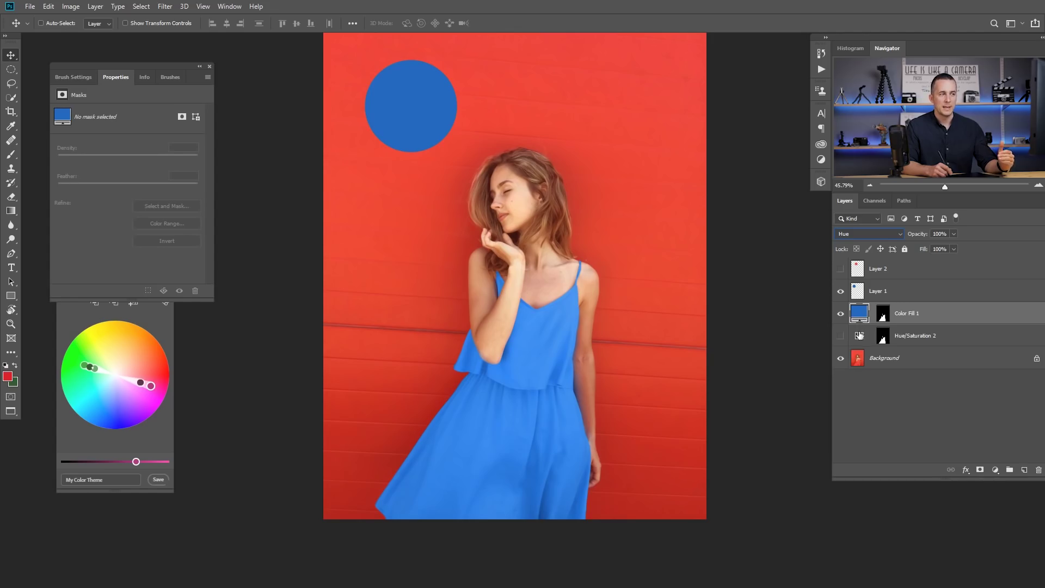
Add a Curves adjustment layer above Hue/Saturation 2 and replace its mask with the Color Fill 1 dress mask
{"action": "left_click", "coordinate": [859, 336]}
{"action": "left_click", "coordinate": [994, 471]}
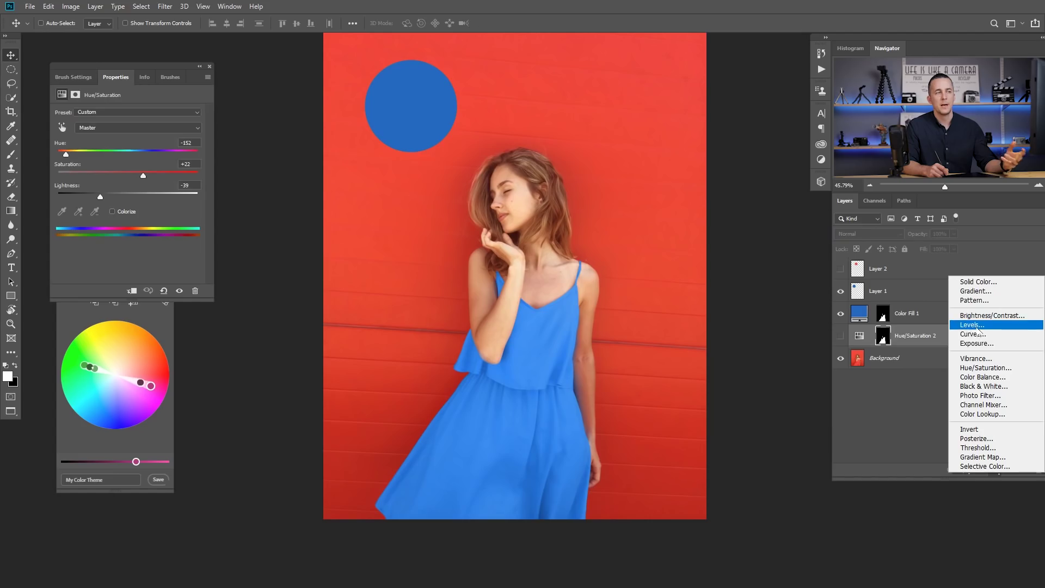
{"action": "left_click", "coordinate": [977, 335]}
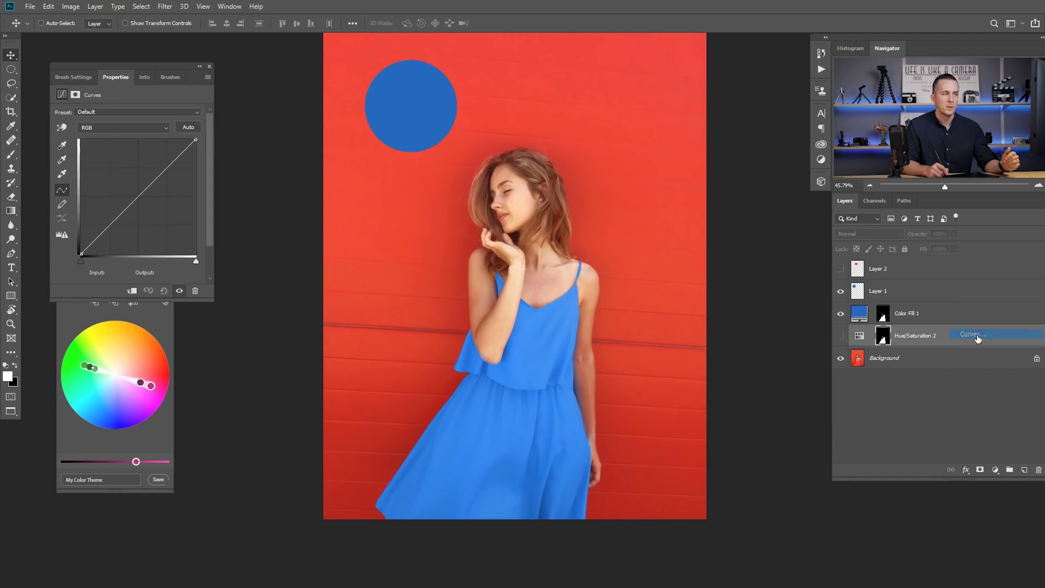
{"action": "left_click_drag", "start_coordinate": [883, 319], "coordinate": [888, 339]}
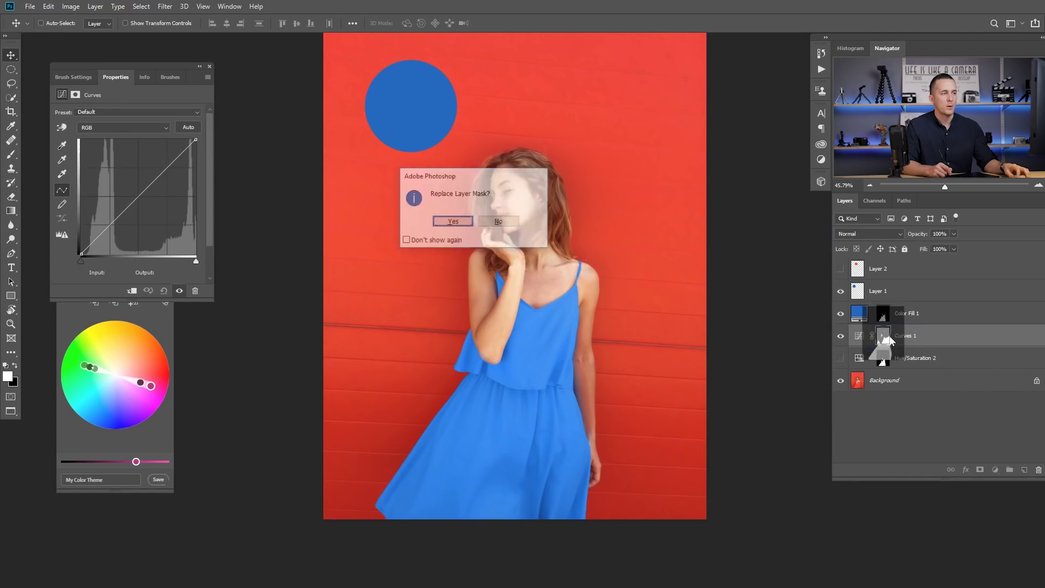
{"action": "key", "text": "Return"}
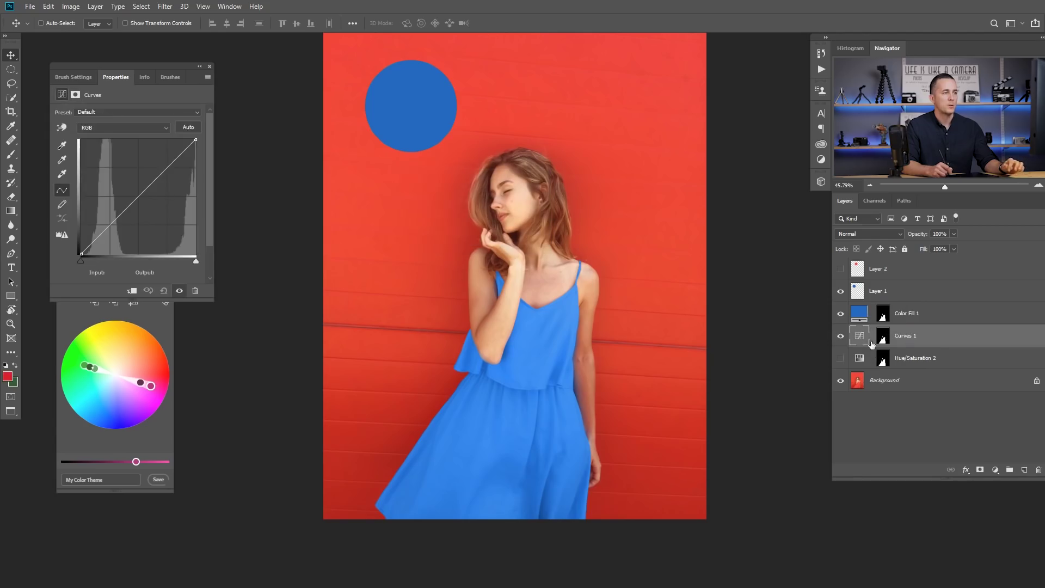
Darken the dress with an RGB curve point at input 167, output 91, and set the Curves 1 layer to Luminosity
{"action": "left_click_drag", "start_coordinate": [165, 71], "coordinate": [277, 147]}
{"action": "left_click_drag", "start_coordinate": [257, 272], "coordinate": [268, 290]}
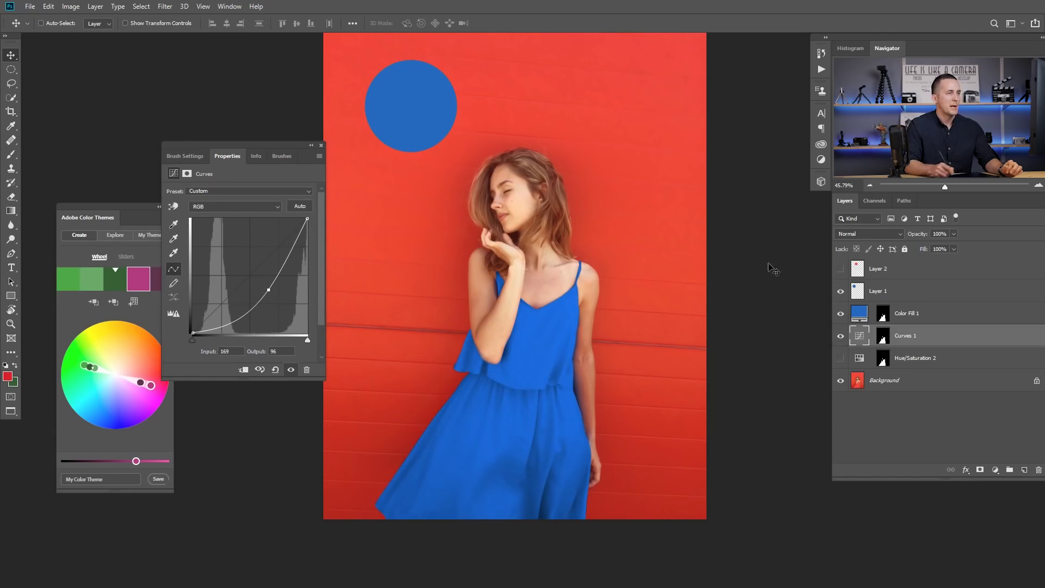
{"action": "left_click", "coordinate": [882, 238]}
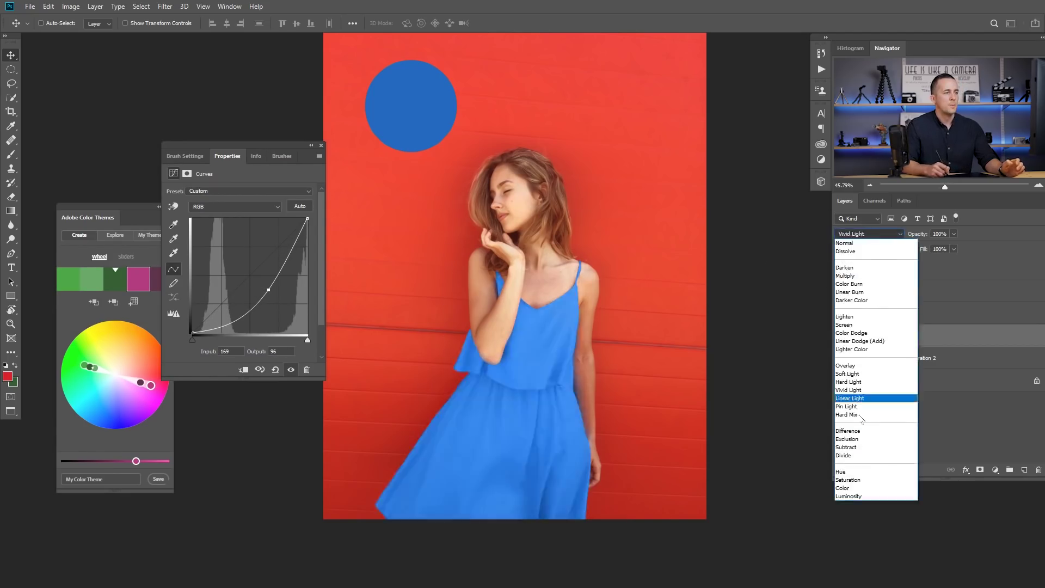
{"action": "left_click", "coordinate": [857, 497]}
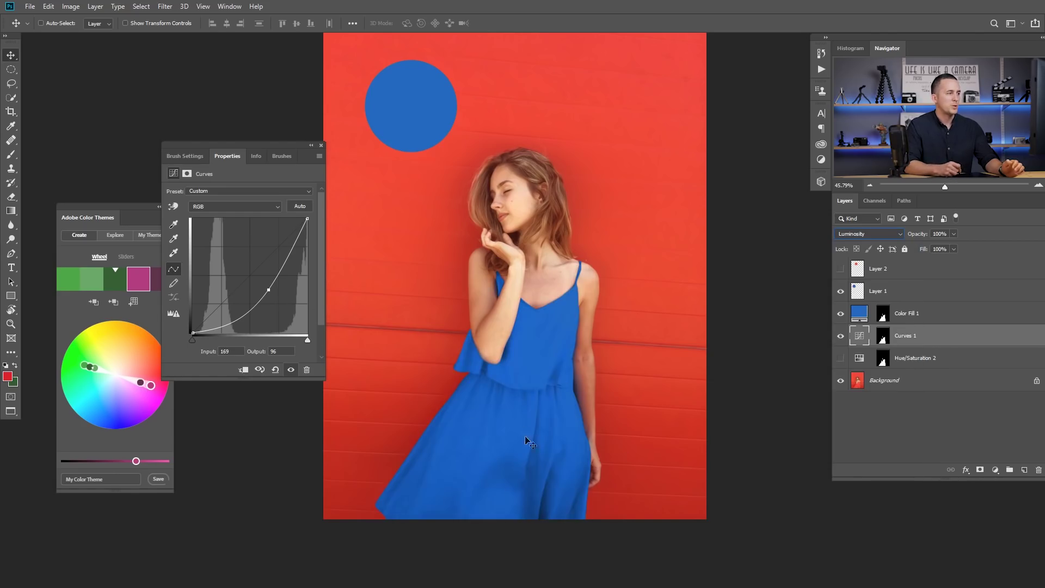
{"action": "left_click_drag", "start_coordinate": [271, 291], "coordinate": [268, 292]}
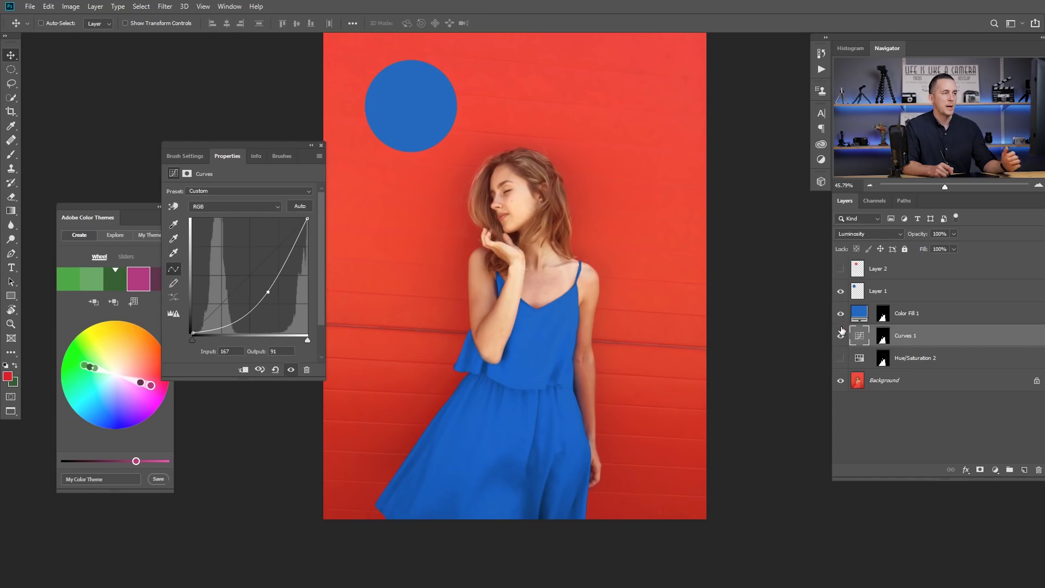
Hide Color Fill 1 and Curves 1, and toggle Hue/Saturation 2 to inspect its fabric detail against the original dress up close
{"action": "left_click_drag", "start_coordinate": [842, 315], "coordinate": [841, 337]}
{"action": "left_click", "coordinate": [842, 359]}
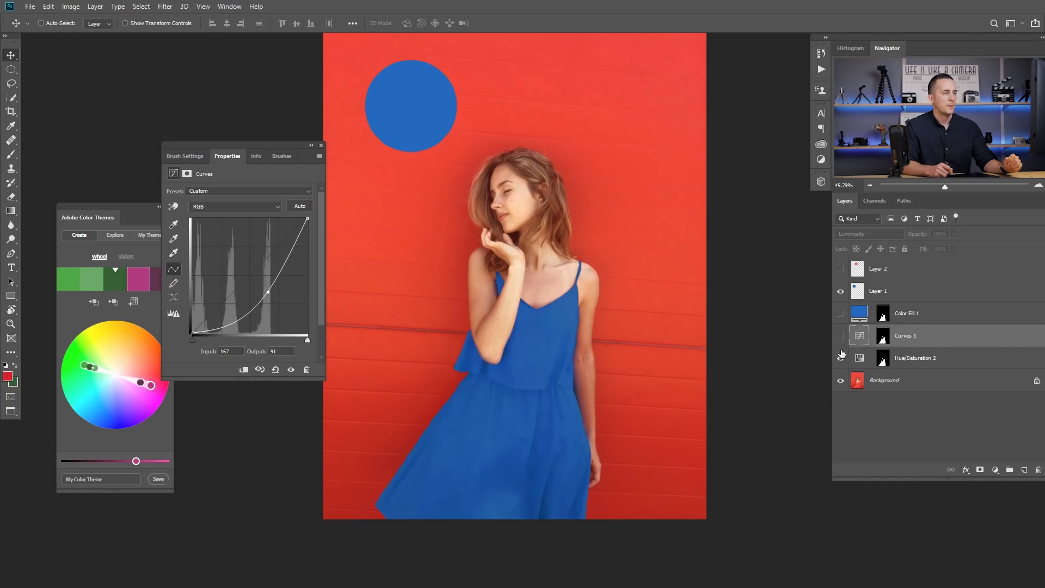
{"action": "left_click", "coordinate": [842, 357]}
{"action": "scroll", "coordinate": [534, 416], "scroll_direction": "up", "scroll_amount": 6}
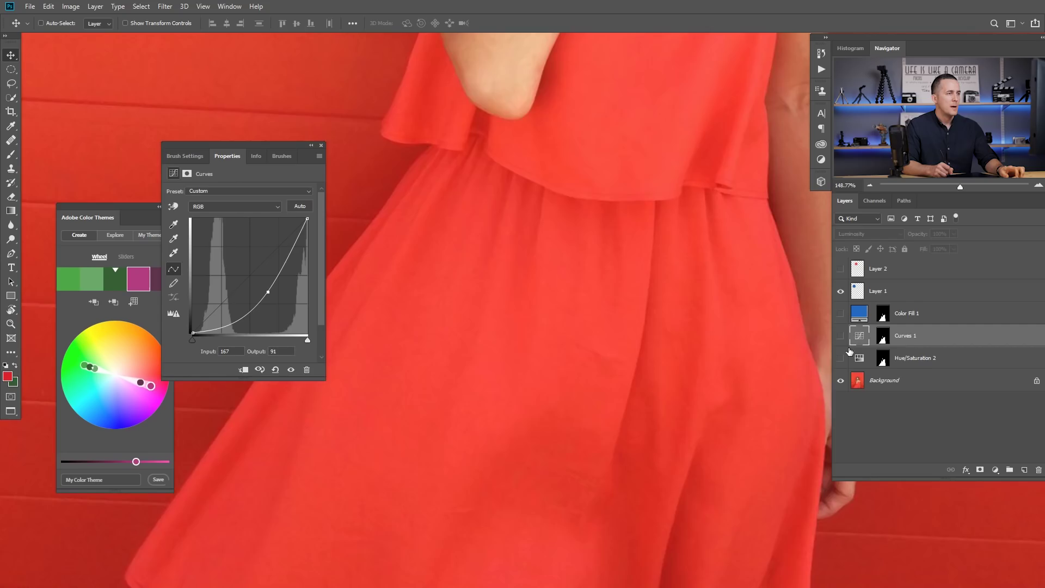
{"action": "left_click", "coordinate": [842, 358]}
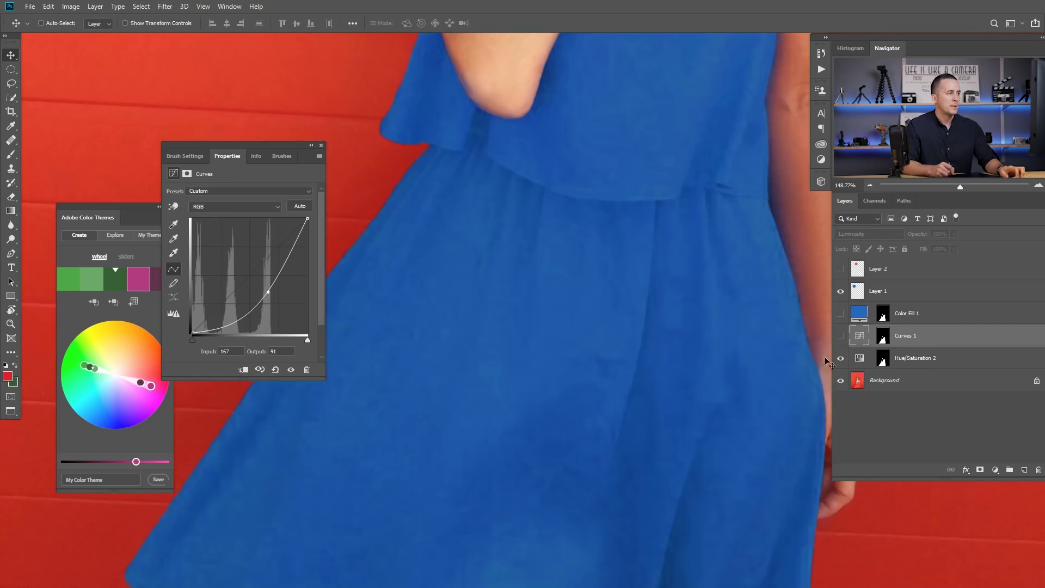
{"action": "scroll", "coordinate": [600, 311], "scroll_direction": "up", "scroll_amount": 2}
{"action": "scroll", "coordinate": [618, 317], "scroll_direction": "down", "scroll_amount": 4}
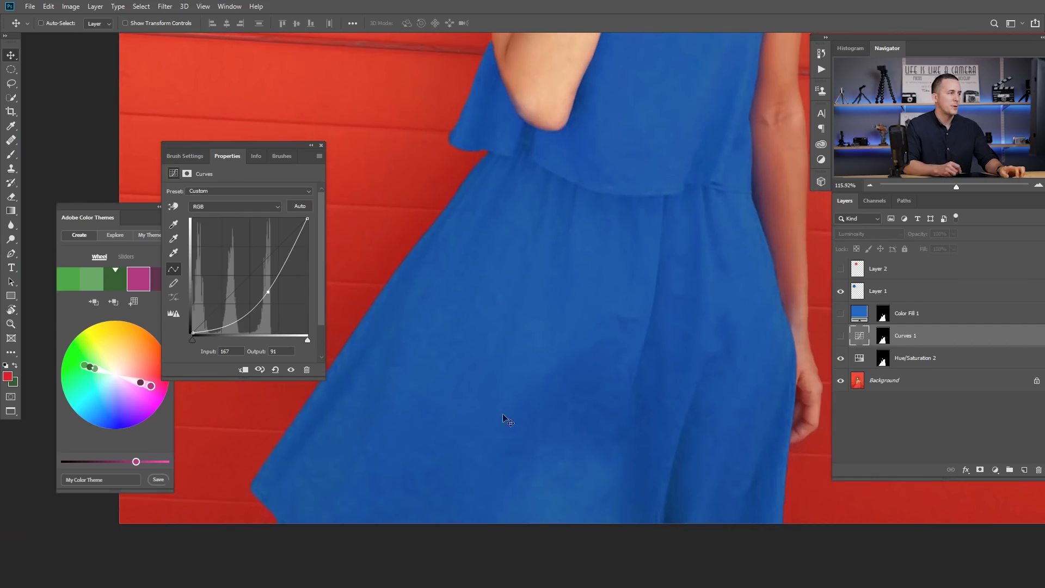
Compare the combined Color Fill 1 and Curves 1 recoloring with the Hue/Saturation 2 version, toggling Curves 1 alone as well
{"action": "left_click", "coordinate": [841, 358]}
{"action": "left_click_drag", "start_coordinate": [843, 319], "coordinate": [841, 335]}
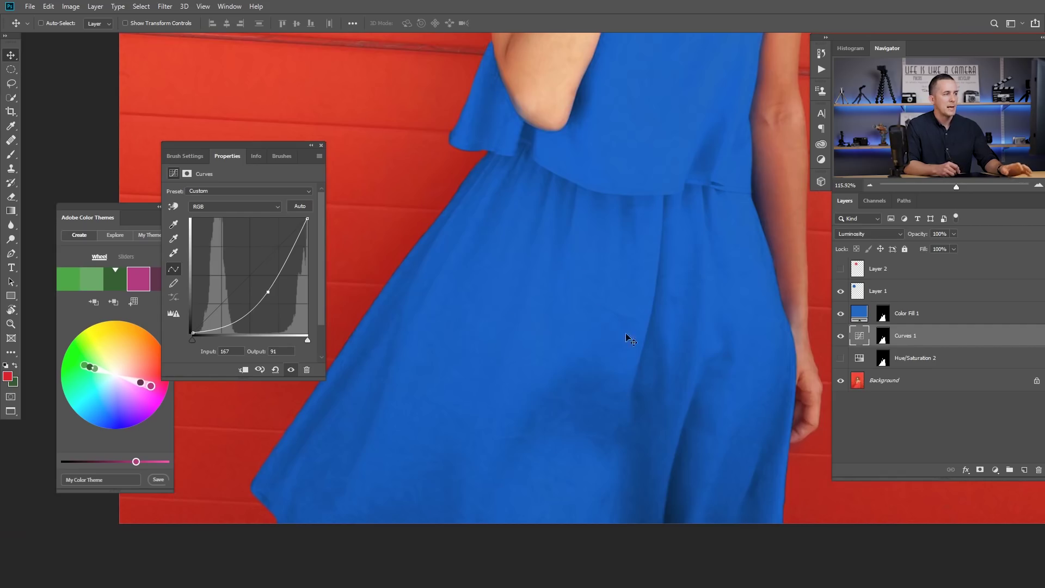
{"action": "left_click", "coordinate": [842, 335]}
{"action": "left_click", "coordinate": [842, 333]}
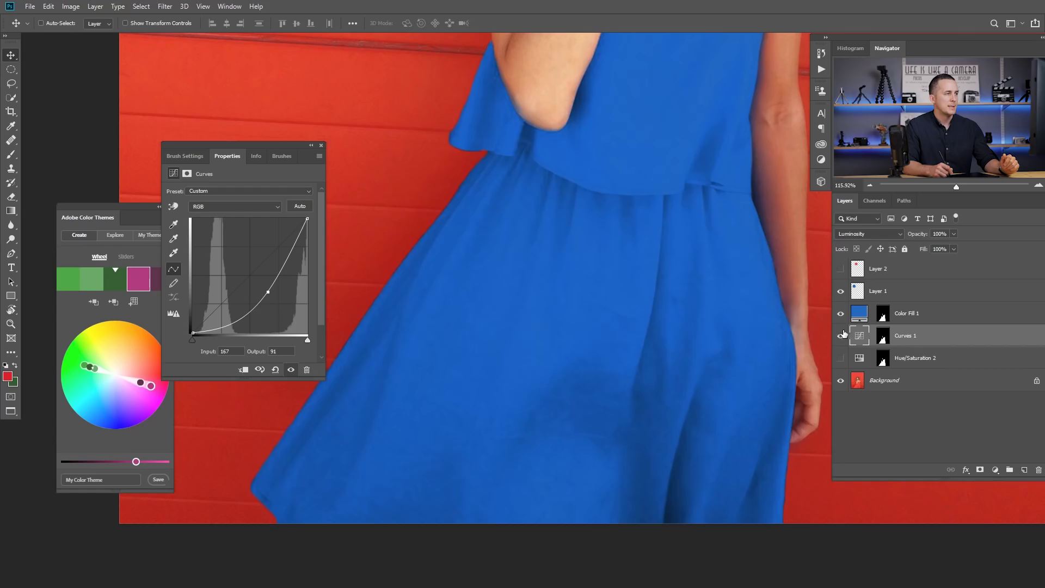
{"action": "left_click_drag", "start_coordinate": [842, 316], "coordinate": [842, 335]}
{"action": "left_click", "coordinate": [842, 358]}
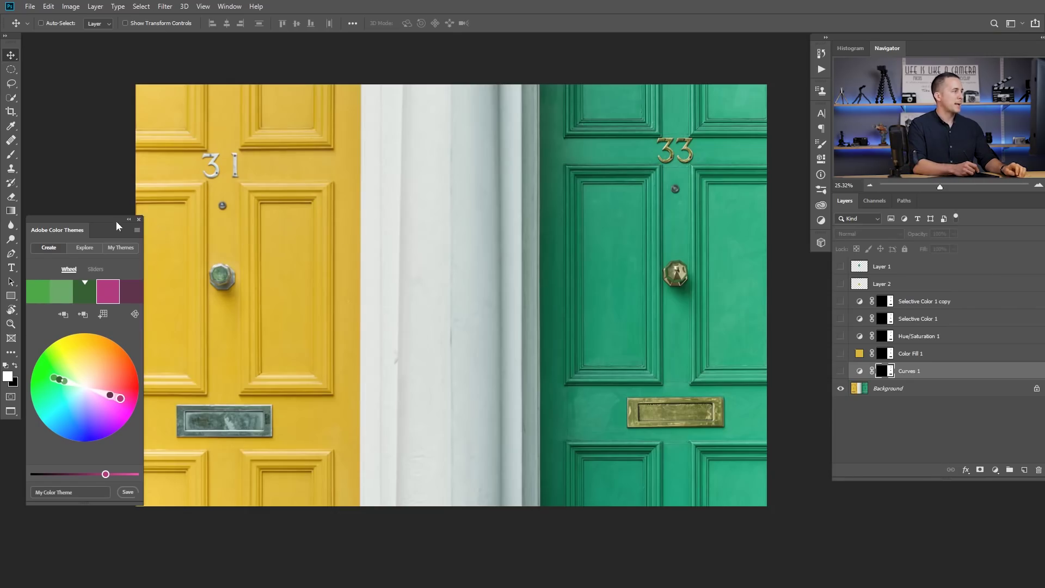
Collapse the Adobe Color Themes panel over the doors image and briefly show the green and yellow sample circles between the doors
{"action": "left_click", "coordinate": [130, 220]}
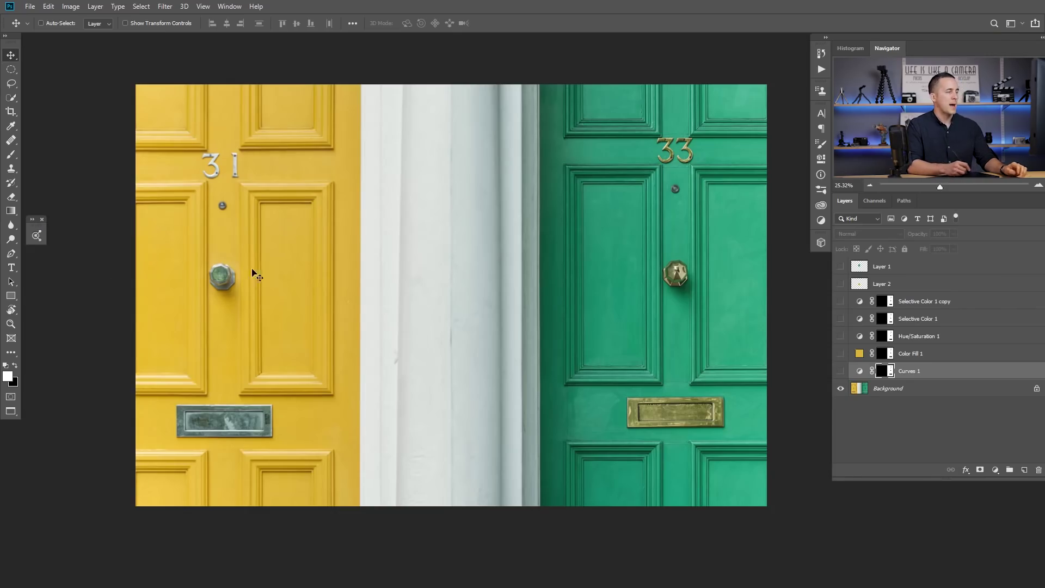
{"action": "left_click_drag", "start_coordinate": [522, 275], "coordinate": [499, 265]}
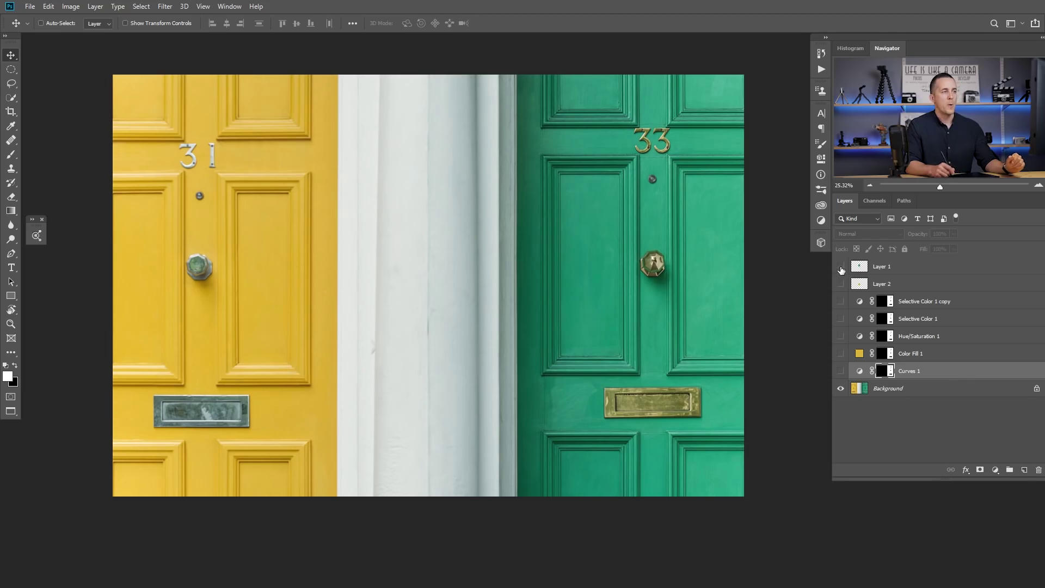
{"action": "left_click_drag", "start_coordinate": [841, 269], "coordinate": [841, 283]}
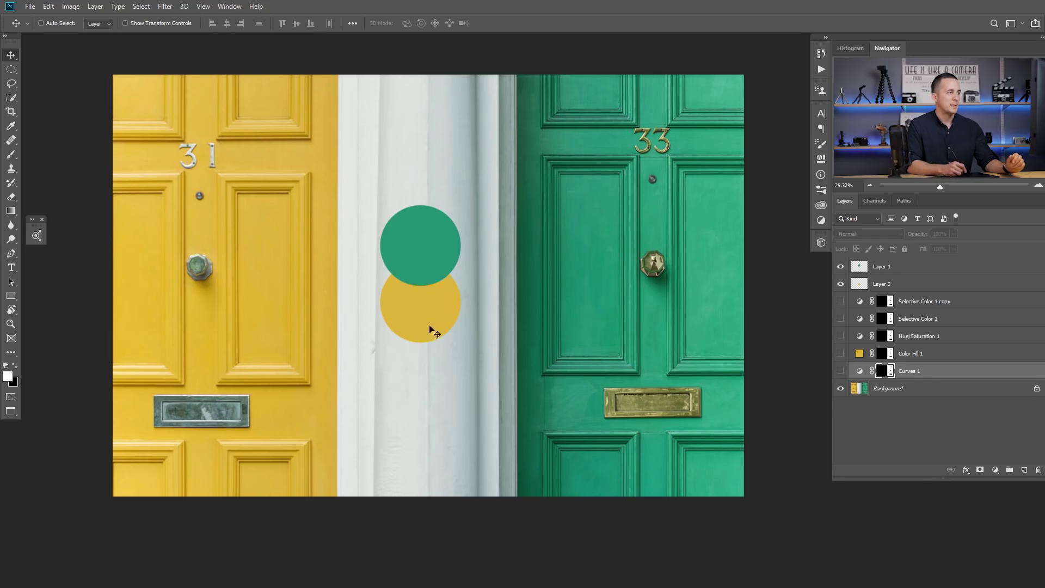
{"action": "left_click_drag", "start_coordinate": [841, 267], "coordinate": [841, 284]}
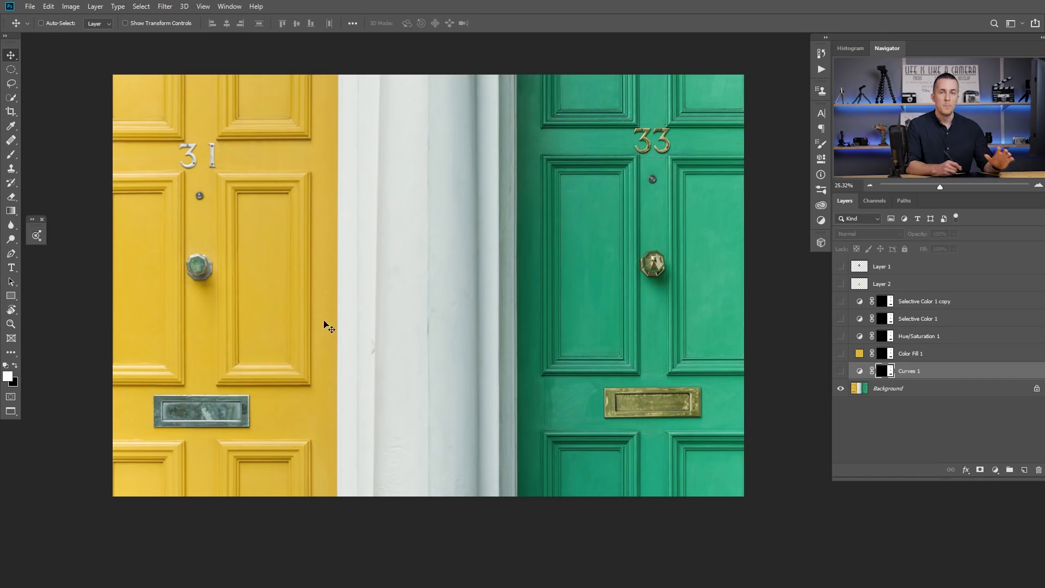
Examine the yellow and green doors up close, comparing their surface detail, shadows and brightness
{"action": "left_click_drag", "start_coordinate": [275, 312], "coordinate": [459, 342]}
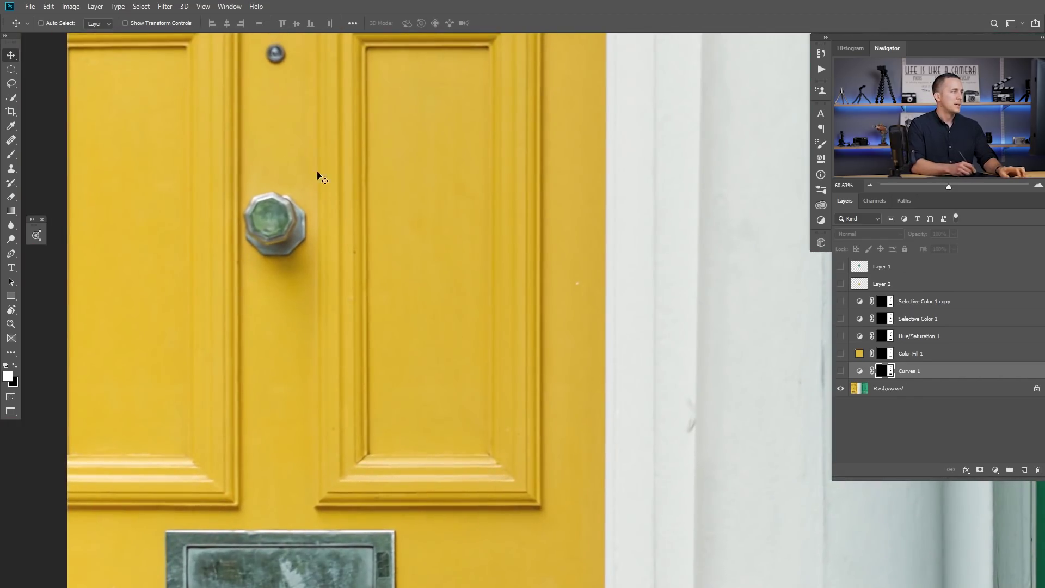
{"action": "left_click_drag", "start_coordinate": [480, 307], "coordinate": [429, 311]}
{"action": "left_click_drag", "start_coordinate": [523, 334], "coordinate": [475, 323]}
{"action": "left_click_drag", "start_coordinate": [479, 326], "coordinate": [453, 330]}
{"action": "left_click_drag", "start_coordinate": [531, 308], "coordinate": [390, 292]}
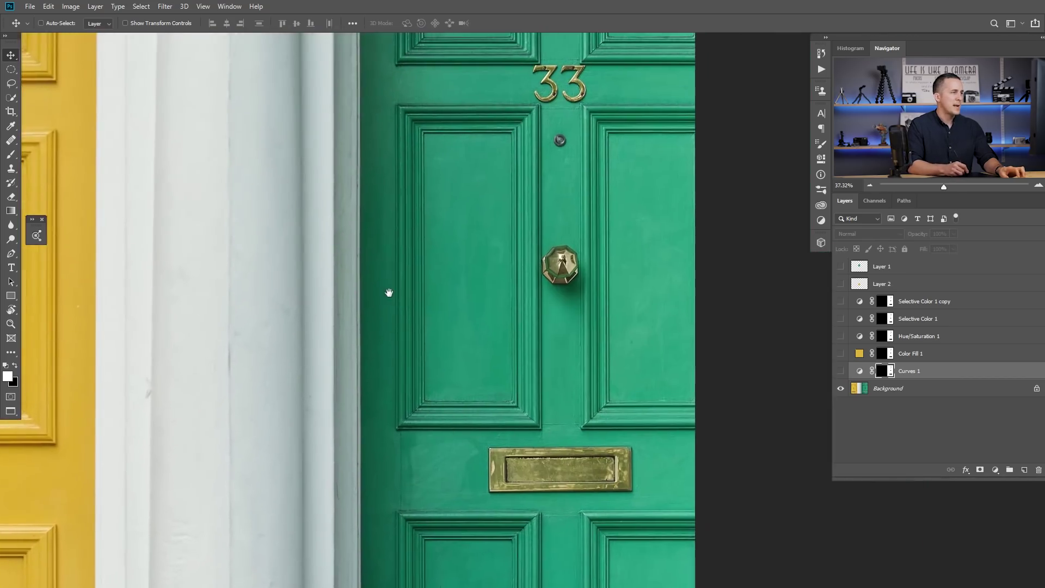
{"action": "left_click_drag", "start_coordinate": [518, 299], "coordinate": [534, 302]}
{"action": "left_click_drag", "start_coordinate": [477, 354], "coordinate": [498, 257]}
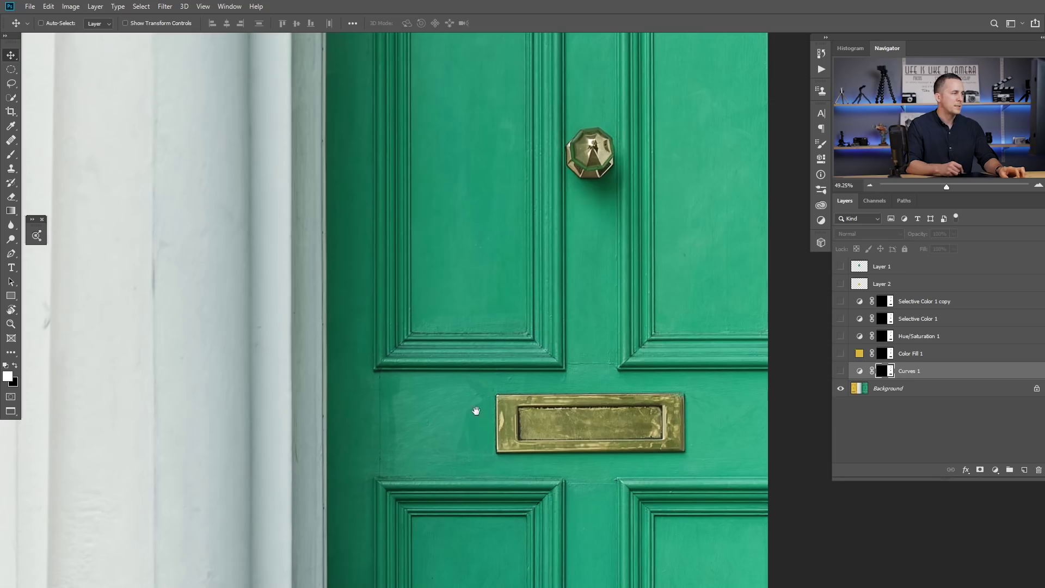
{"action": "left_click_drag", "start_coordinate": [476, 410], "coordinate": [400, 350]}
{"action": "left_click_drag", "start_coordinate": [346, 246], "coordinate": [375, 300]}
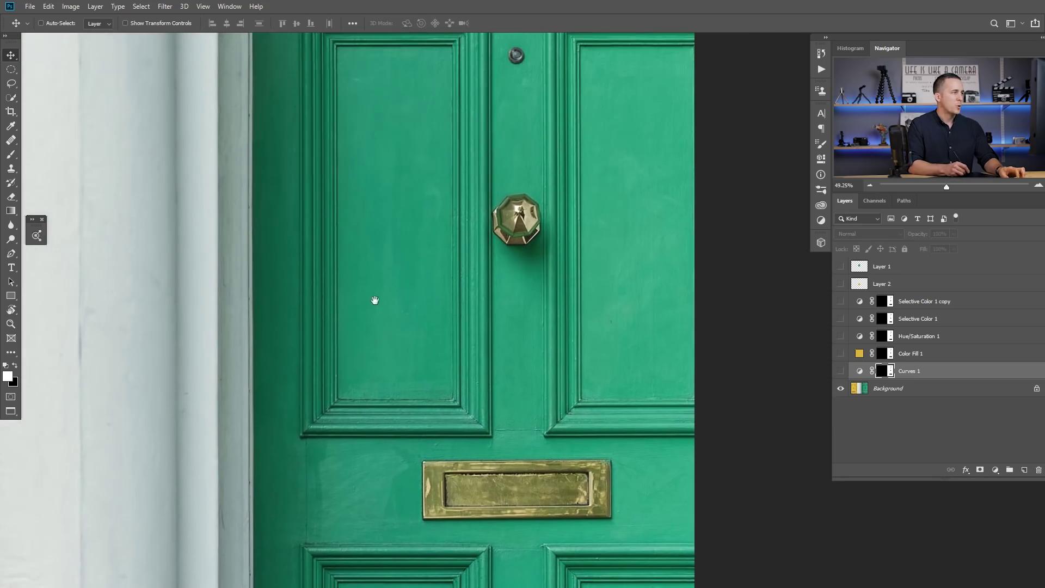
{"action": "scroll", "coordinate": [462, 291], "scroll_direction": "down", "scroll_amount": 4}
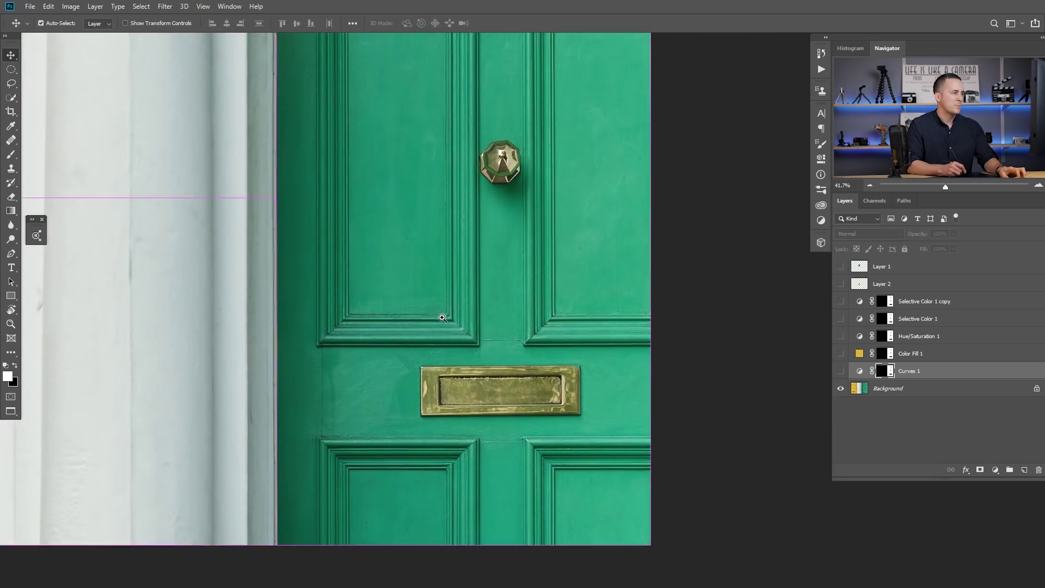
{"action": "scroll", "coordinate": [412, 396], "scroll_direction": "down", "scroll_amount": 9}
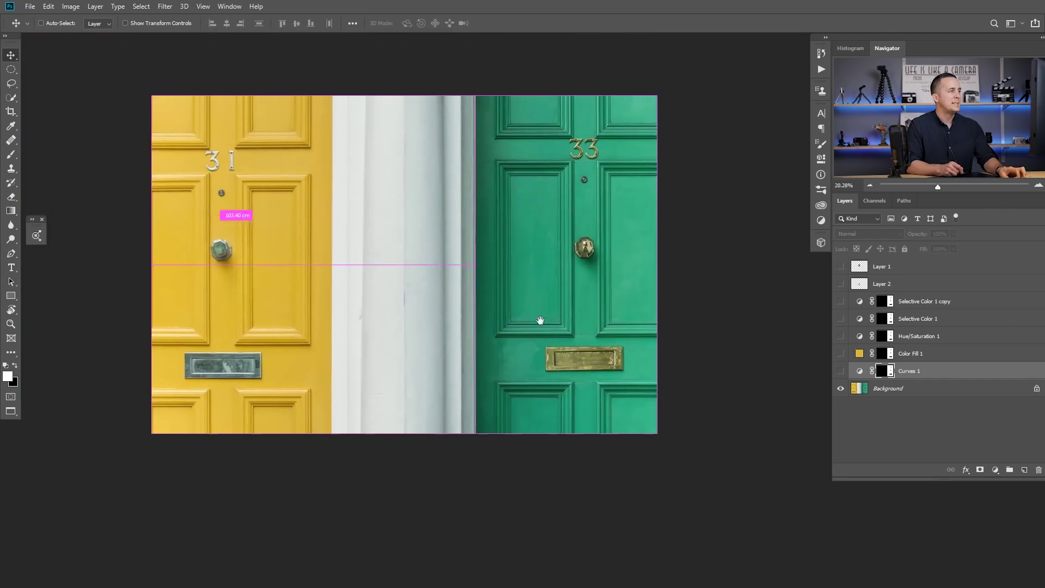
{"action": "left_click_drag", "start_coordinate": [540, 320], "coordinate": [550, 324]}
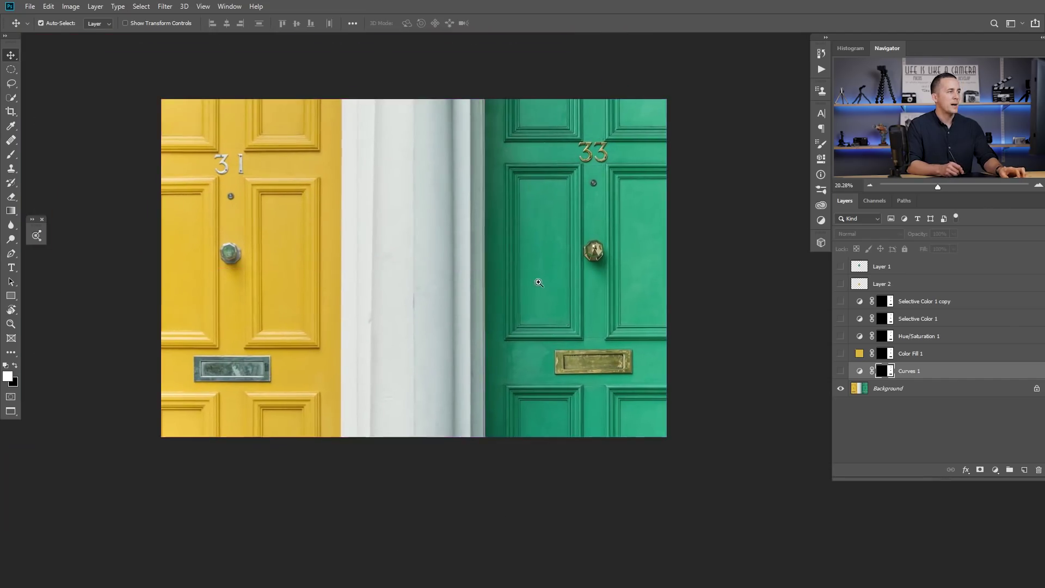
{"action": "scroll", "coordinate": [539, 282], "scroll_direction": "up", "scroll_amount": 2}
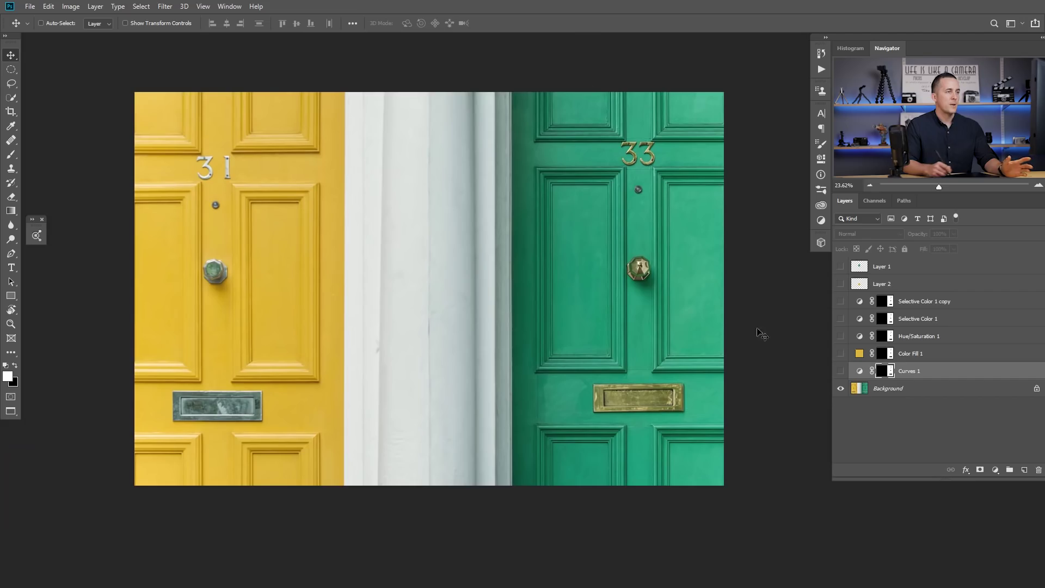
Add a temporary Black & White adjustment layer to compare the brightness of the two doors, and delete it
{"action": "left_click", "coordinate": [995, 470]}
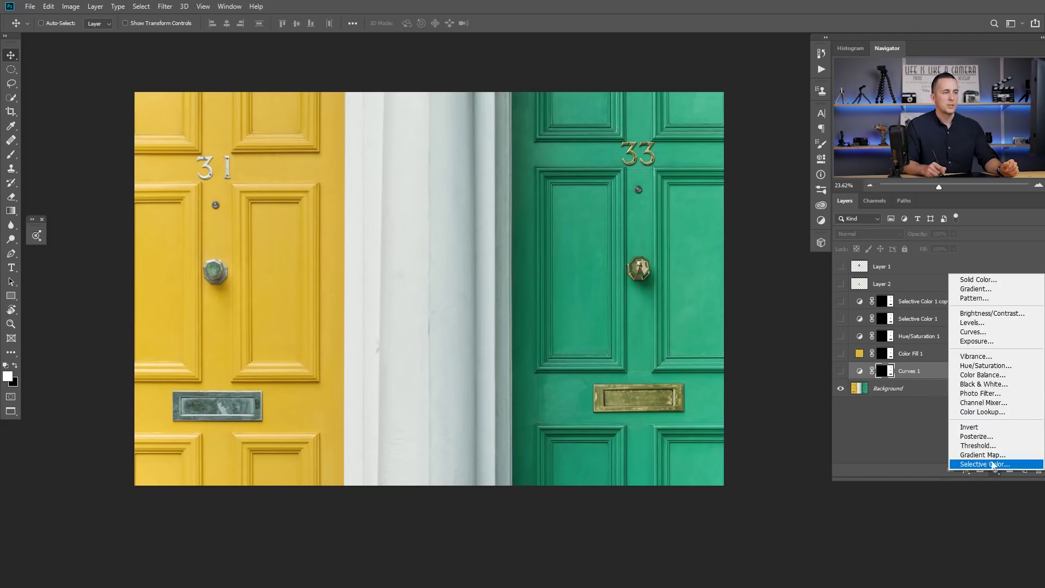
{"action": "left_click", "coordinate": [986, 384]}
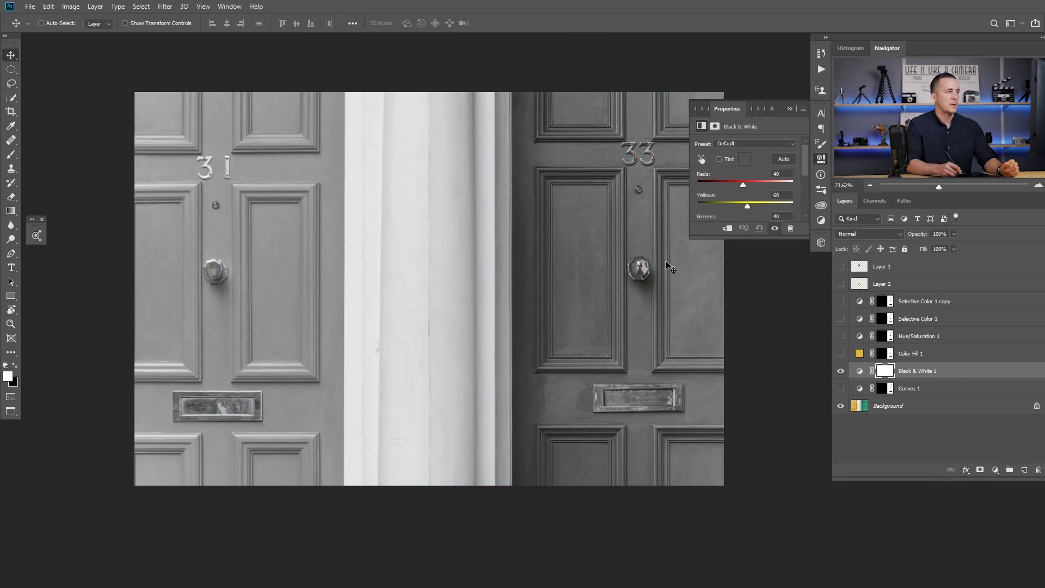
{"action": "left_click_drag", "start_coordinate": [566, 256], "coordinate": [508, 255]}
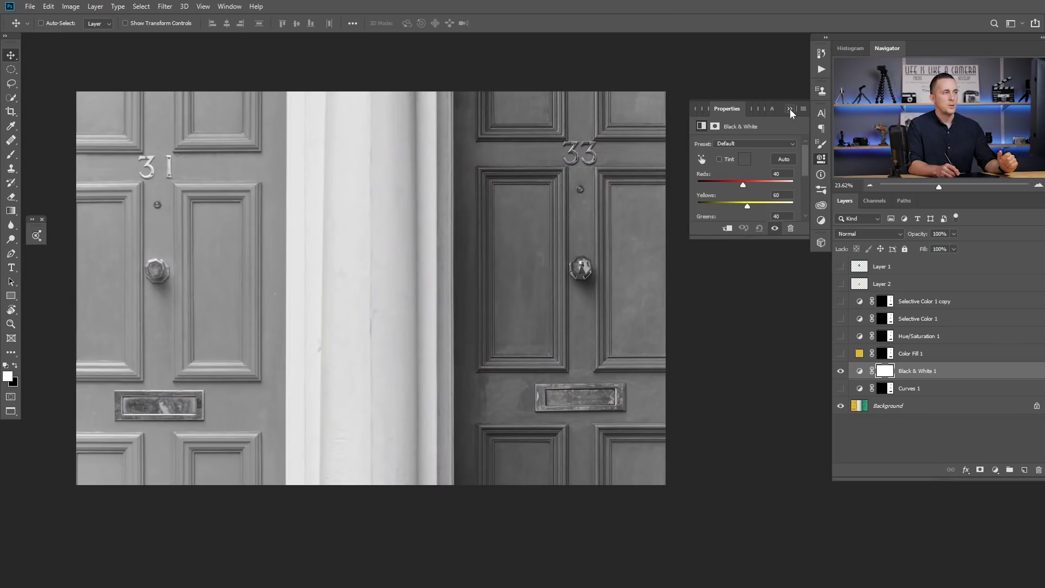
{"action": "left_click_drag", "start_coordinate": [860, 374], "coordinate": [1039, 469]}
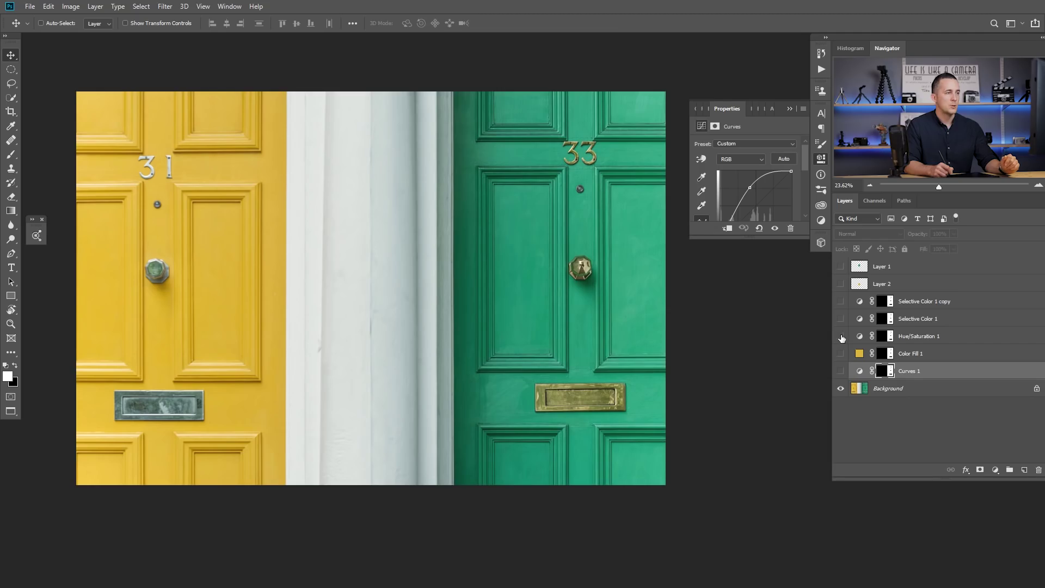
Show the Hue/Saturation 1 version of the doors and examine the recolored door up close and as a whole
{"action": "left_click", "coordinate": [841, 337]}
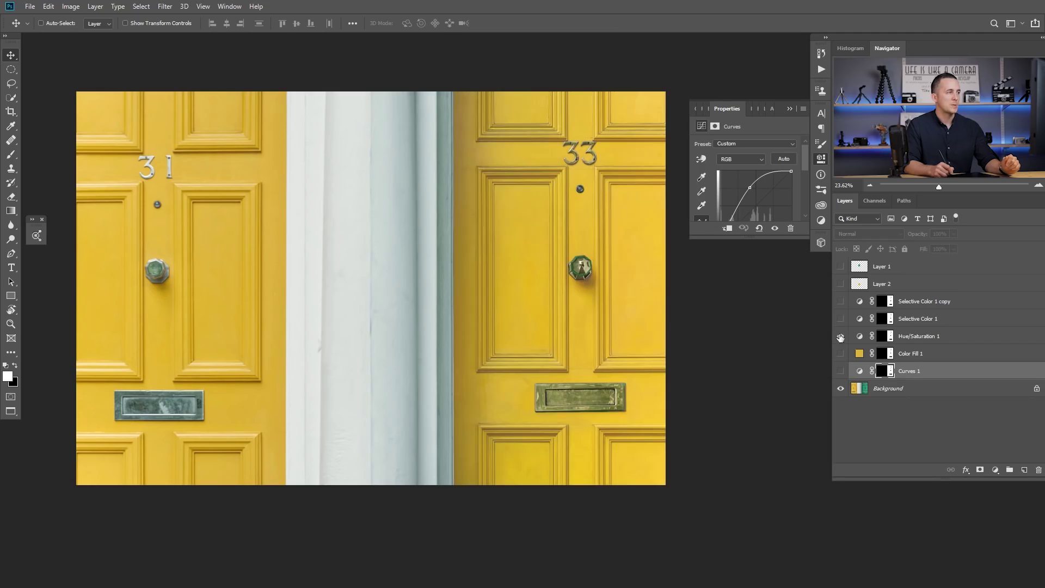
{"action": "left_click", "coordinate": [799, 106]}
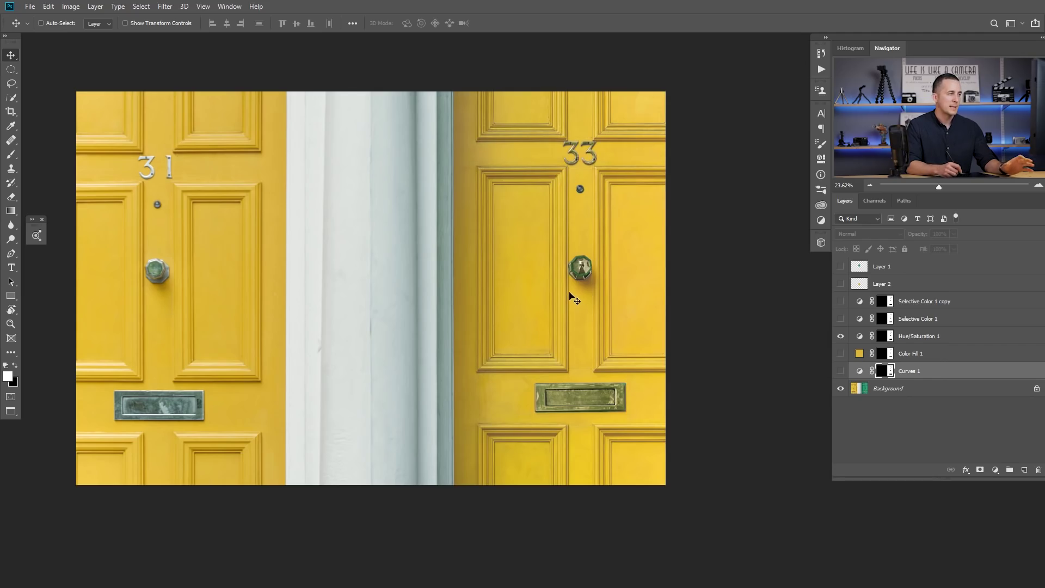
{"action": "left_click", "coordinate": [488, 393]}
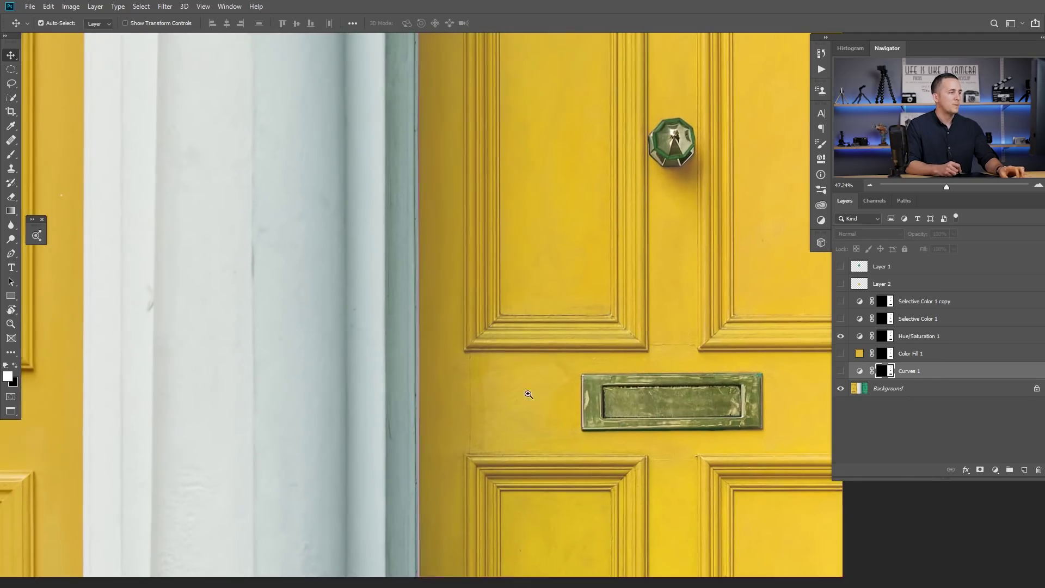
{"action": "scroll", "coordinate": [566, 332], "scroll_direction": "down", "scroll_amount": 5}
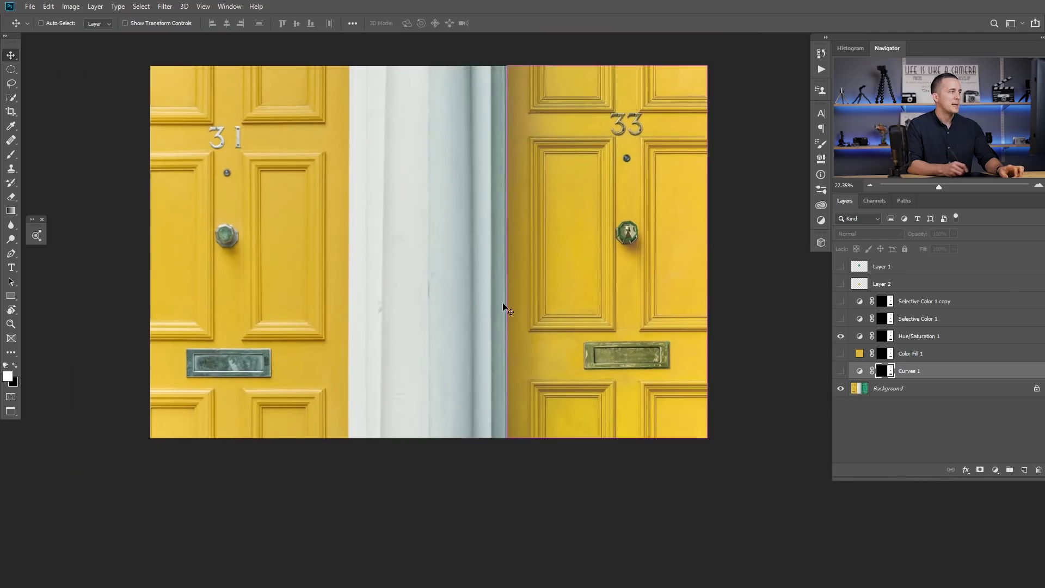
{"action": "left_click_drag", "start_coordinate": [576, 261], "coordinate": [567, 284]}
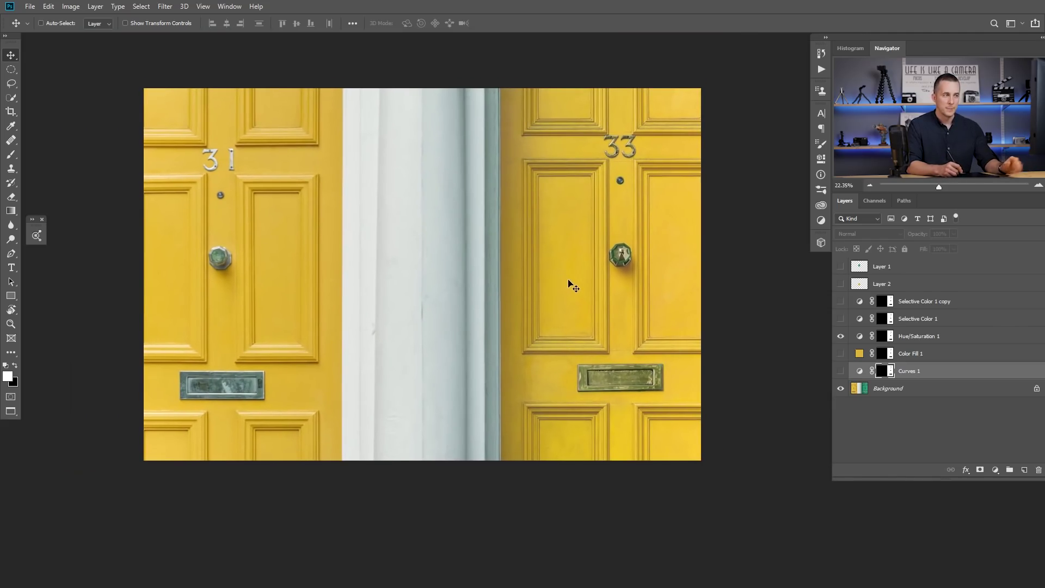
Show Selective Color 1 instead of Hue/Saturation 1 and compare its Relative and Absolute methods, ending on Relative
{"action": "left_click", "coordinate": [841, 336]}
{"action": "left_click", "coordinate": [841, 319]}
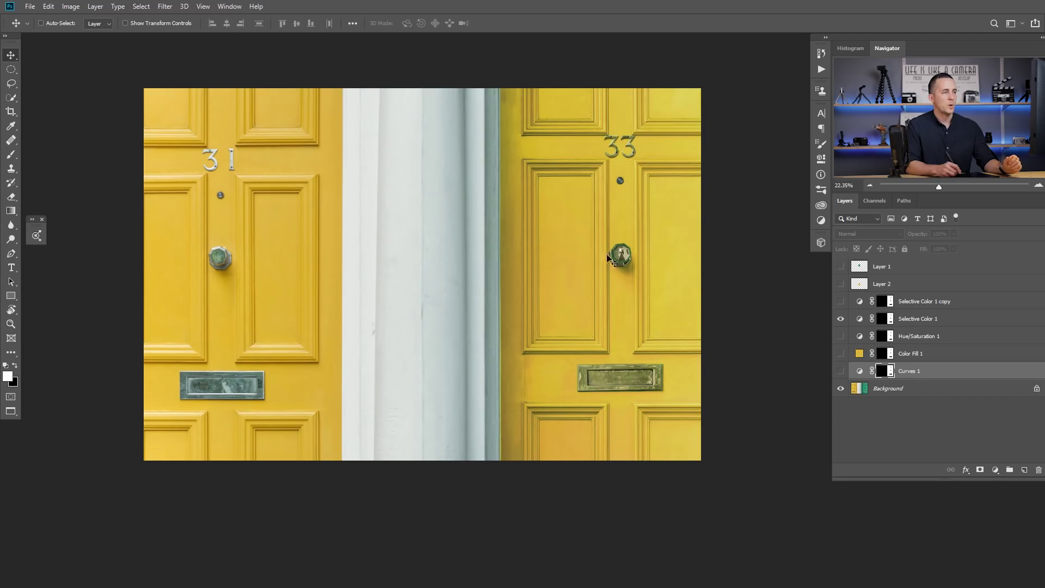
{"action": "double_click", "coordinate": [860, 319]}
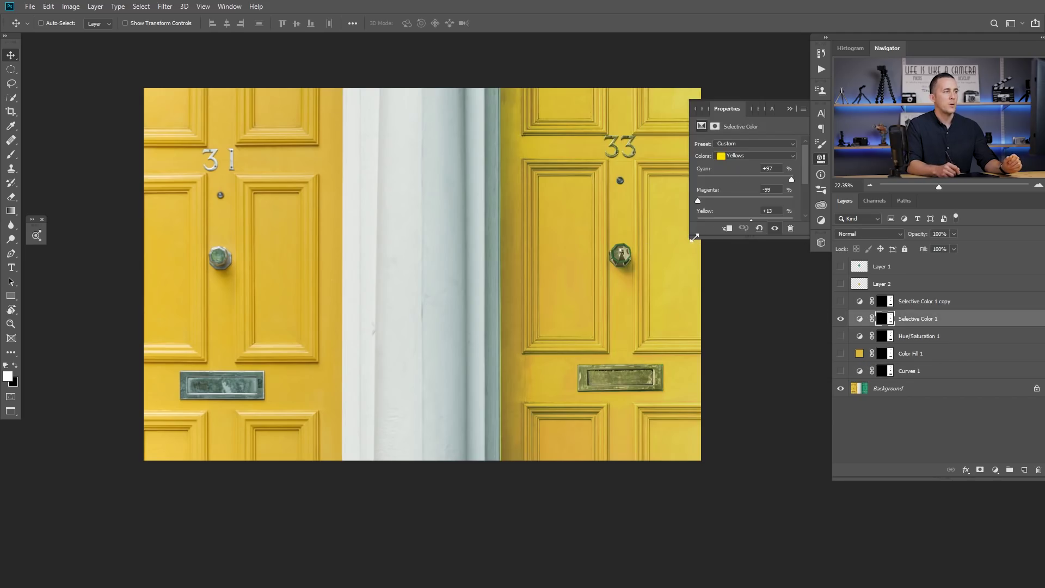
{"action": "left_click_drag", "start_coordinate": [694, 237], "coordinate": [635, 315]}
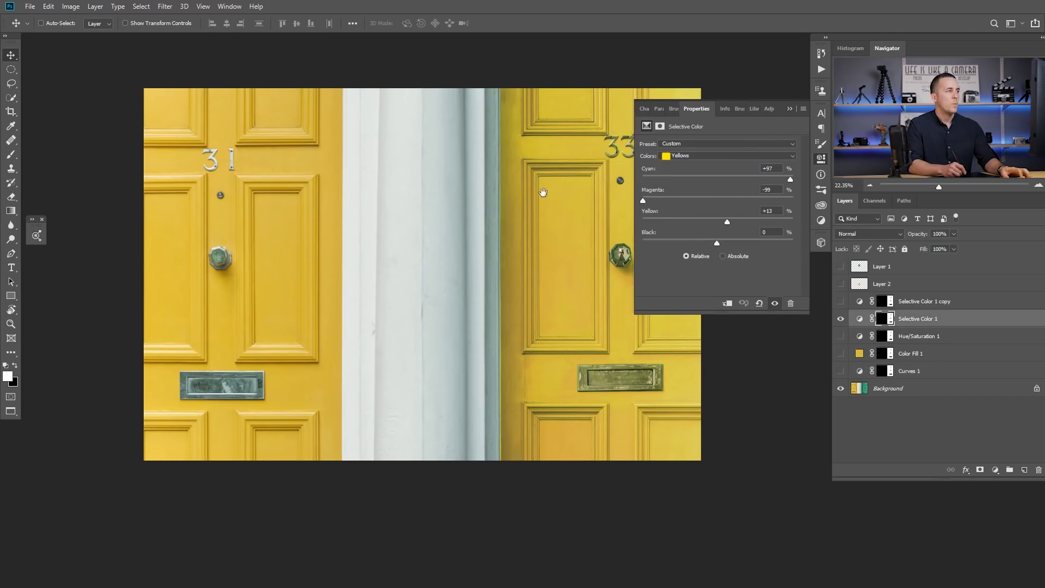
{"action": "left_click_drag", "start_coordinate": [543, 192], "coordinate": [457, 192]}
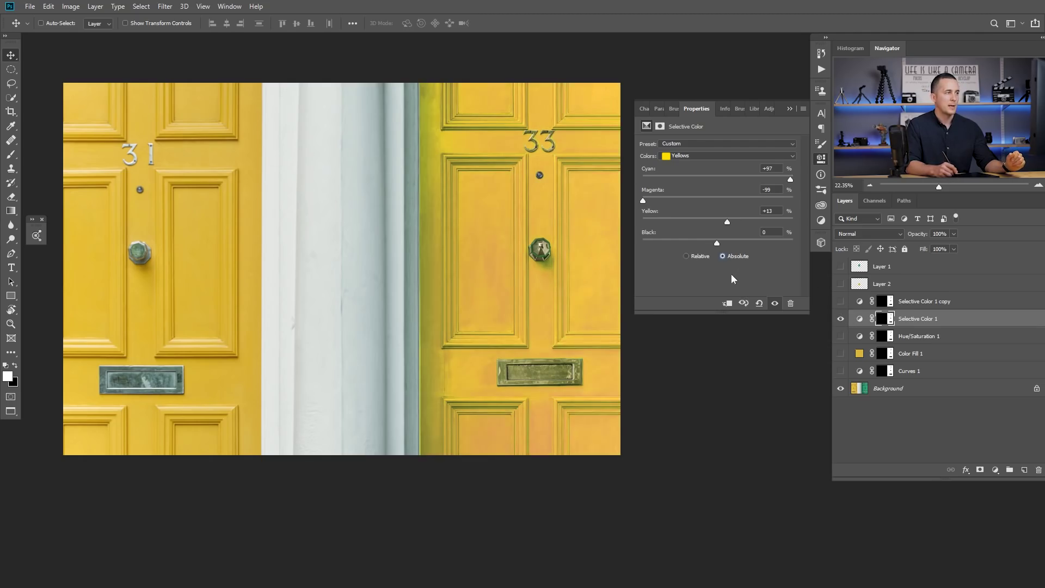
{"action": "left_click", "coordinate": [694, 256]}
Compare Selective Color 1 copy, with its own settings displayed, against Selective Color 1 on the doors
{"action": "left_click", "coordinate": [840, 320]}
{"action": "left_click", "coordinate": [840, 301]}
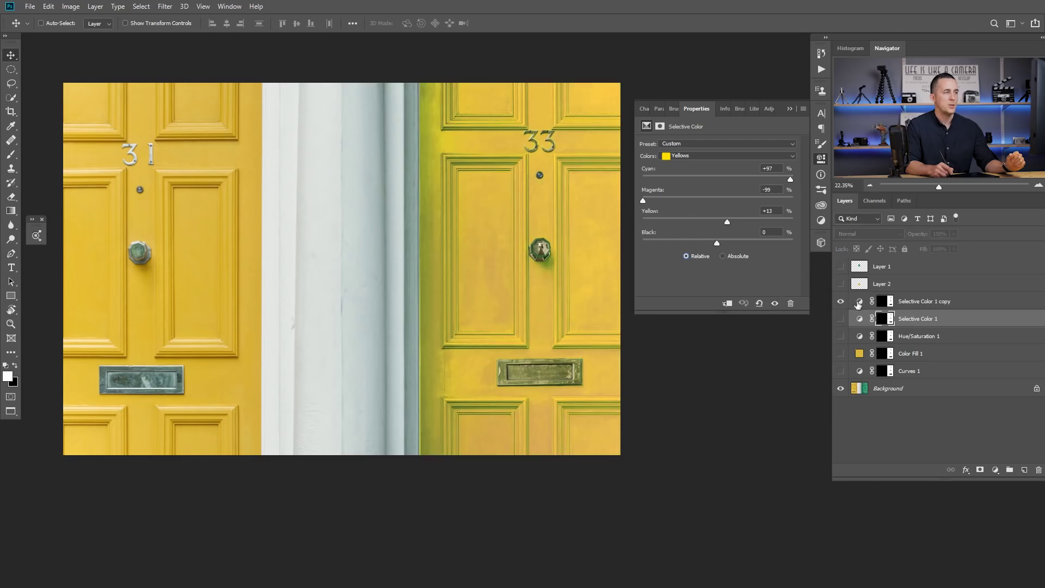
{"action": "left_click", "coordinate": [856, 302]}
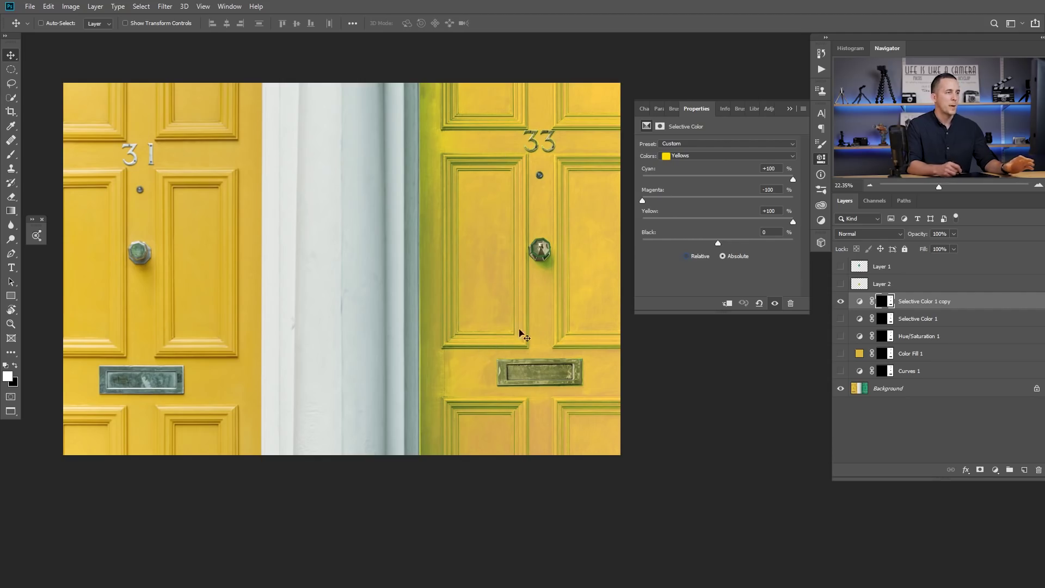
{"action": "left_click", "coordinate": [840, 301]}
{"action": "left_click", "coordinate": [841, 318]}
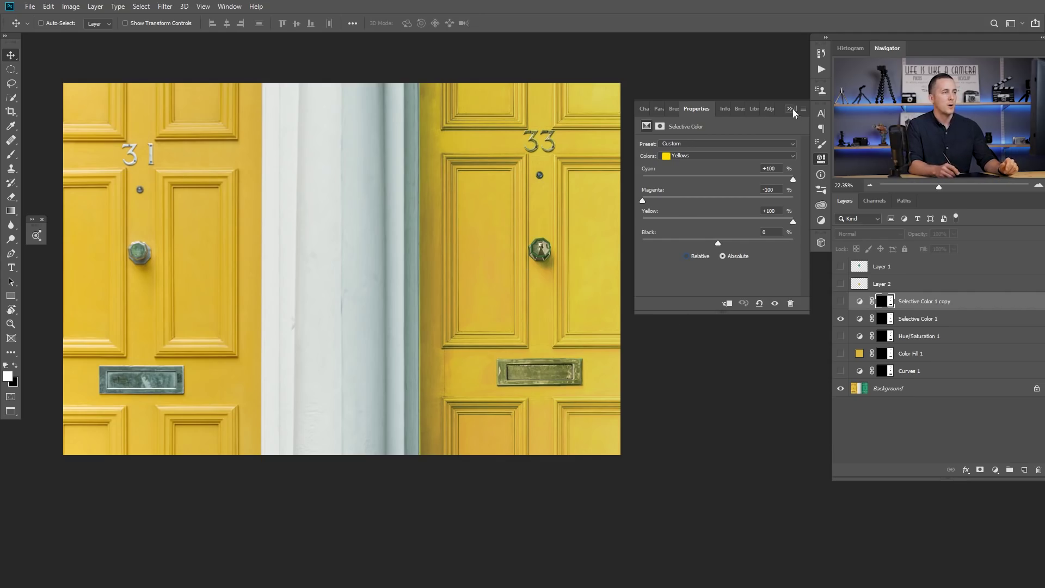
View Color Fill 1 alone and combined with Curves 1 on the door, and compare them with Hue/Saturation 1
{"action": "left_click", "coordinate": [841, 320]}
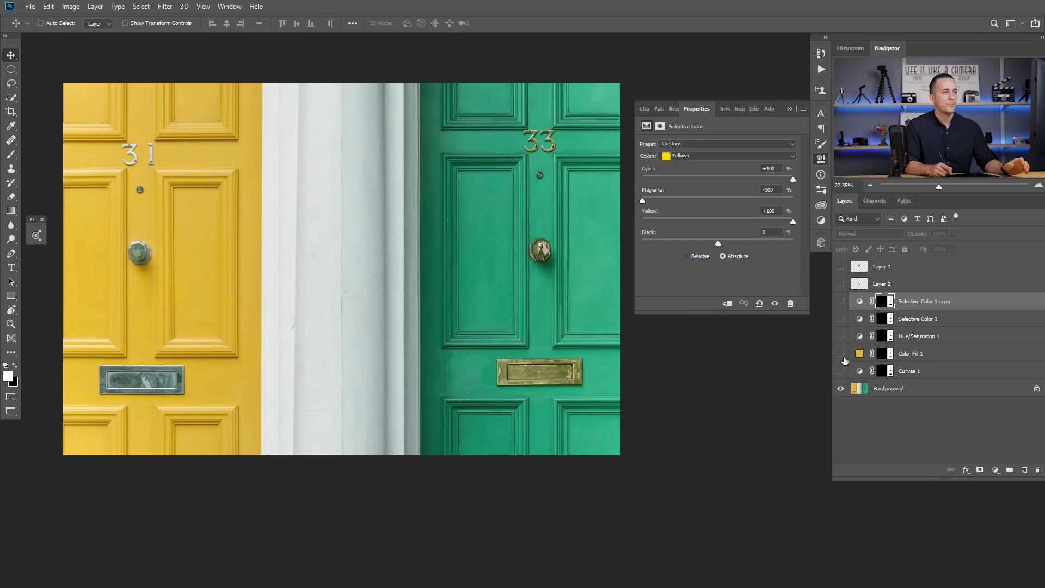
{"action": "left_click", "coordinate": [861, 355]}
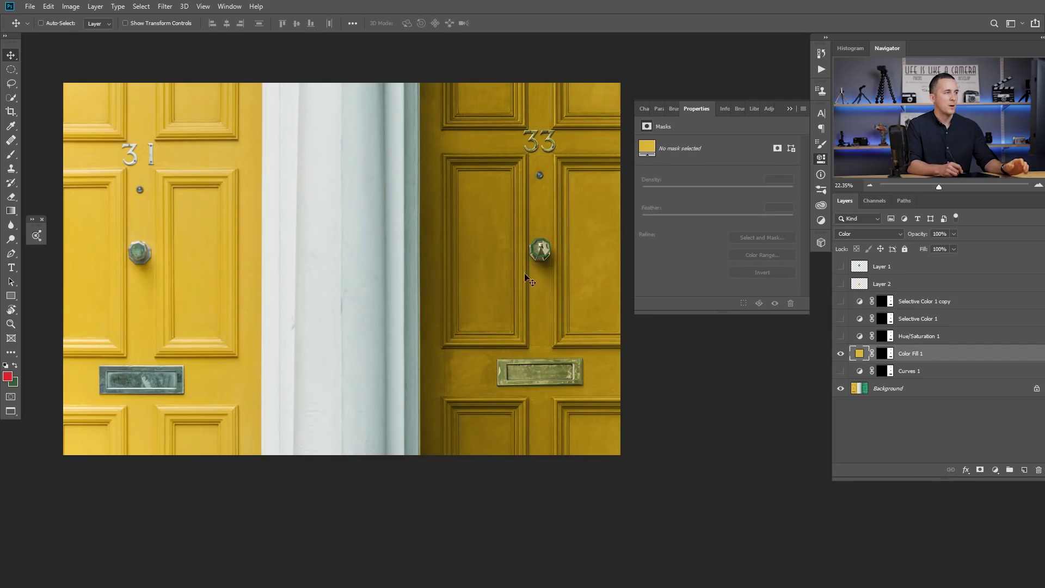
{"action": "left_click", "coordinate": [859, 372]}
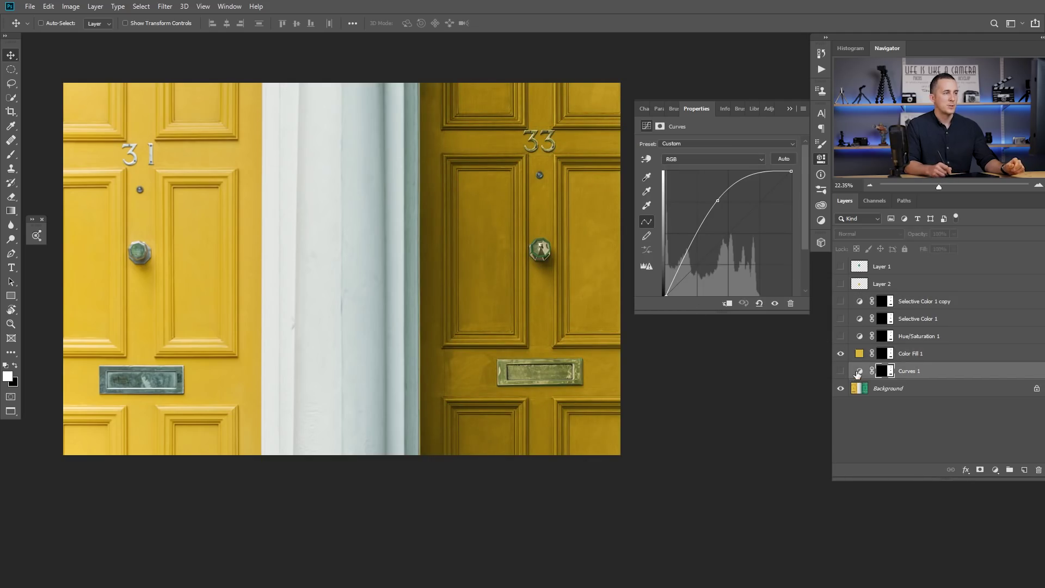
{"action": "left_click", "coordinate": [841, 372]}
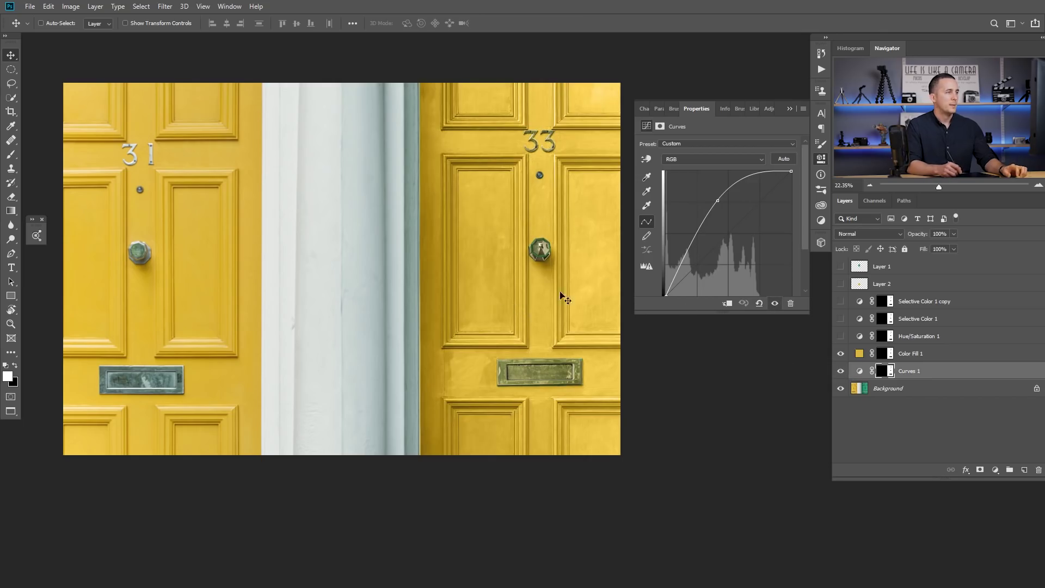
{"action": "left_click", "coordinate": [789, 108]}
{"action": "left_click_drag", "start_coordinate": [508, 251], "coordinate": [611, 250]}
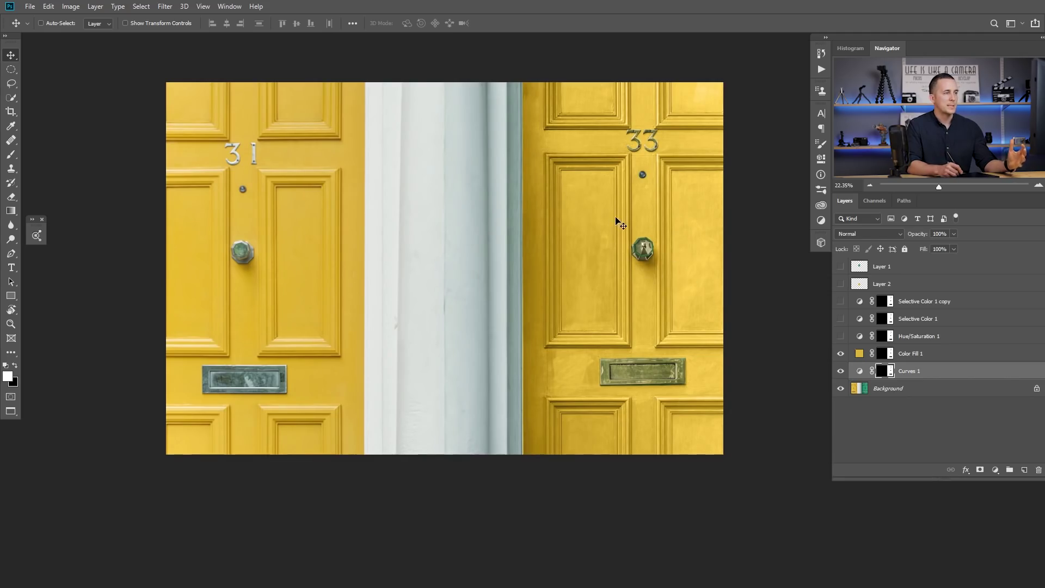
{"action": "left_click_drag", "start_coordinate": [841, 355], "coordinate": [842, 369]}
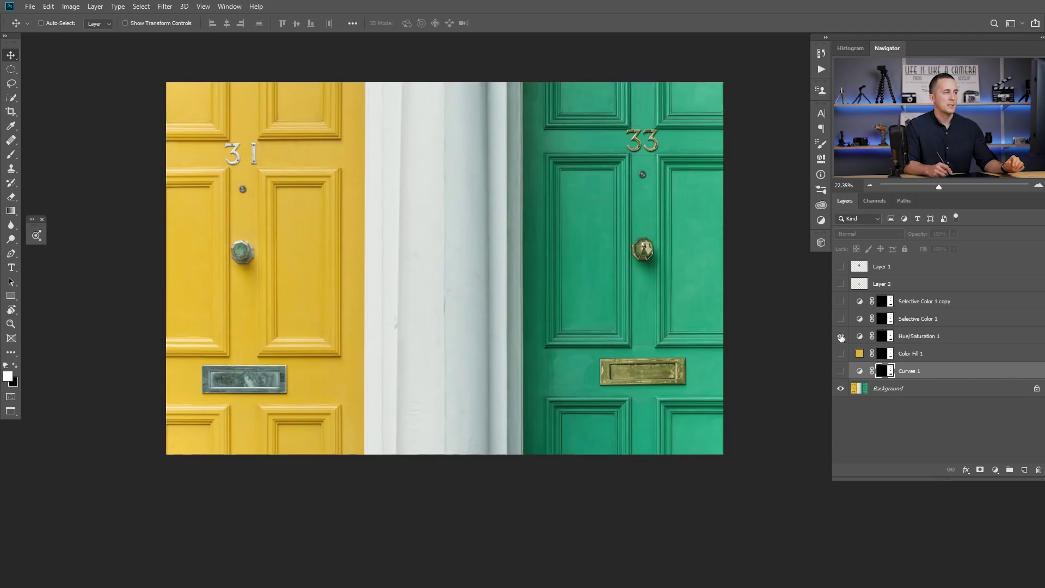
{"action": "left_click", "coordinate": [841, 336]}
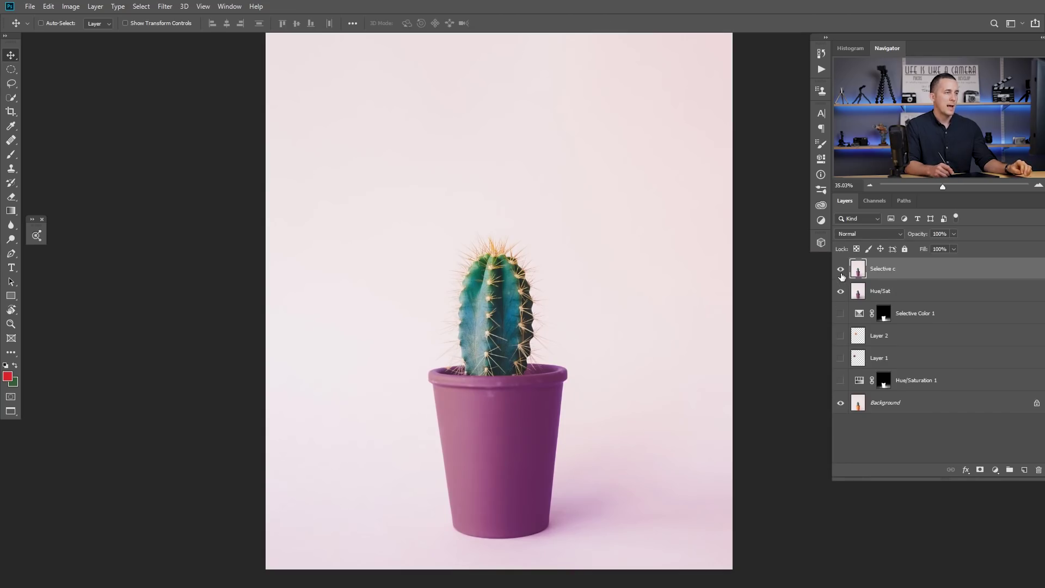
In the cactus image, toggle the Selective c layer to compare it with the Hue/Sat version
{"action": "left_click", "coordinate": [840, 269]}
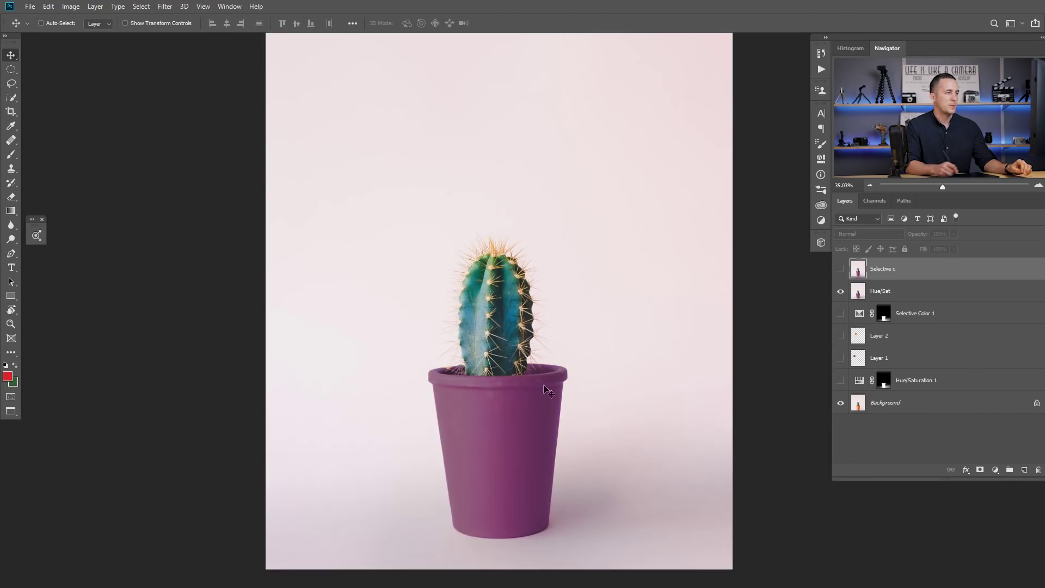
{"action": "left_click", "coordinate": [841, 269]}
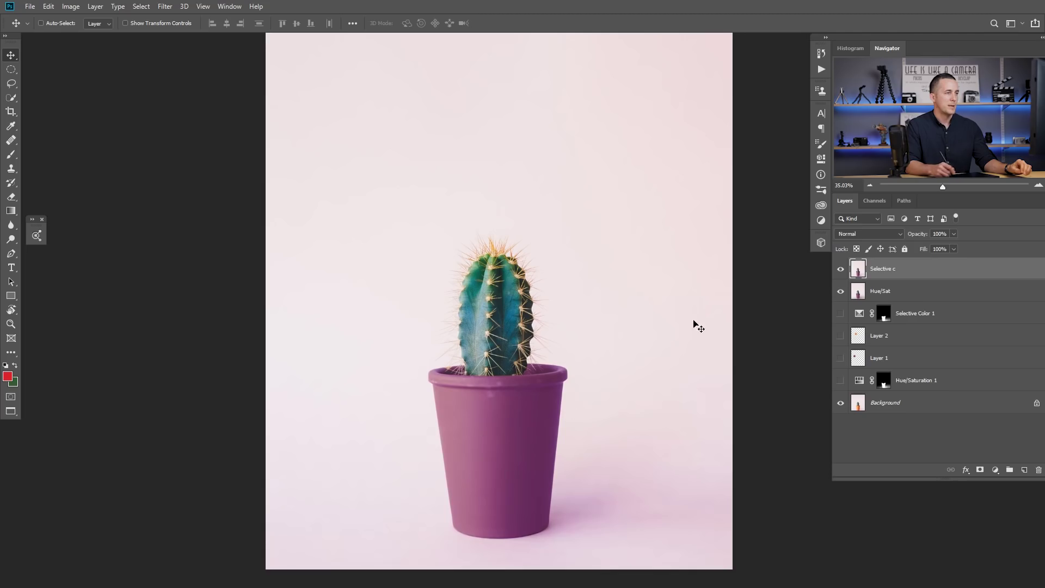
{"action": "left_click", "coordinate": [841, 269]}
{"action": "left_click", "coordinate": [841, 269]}
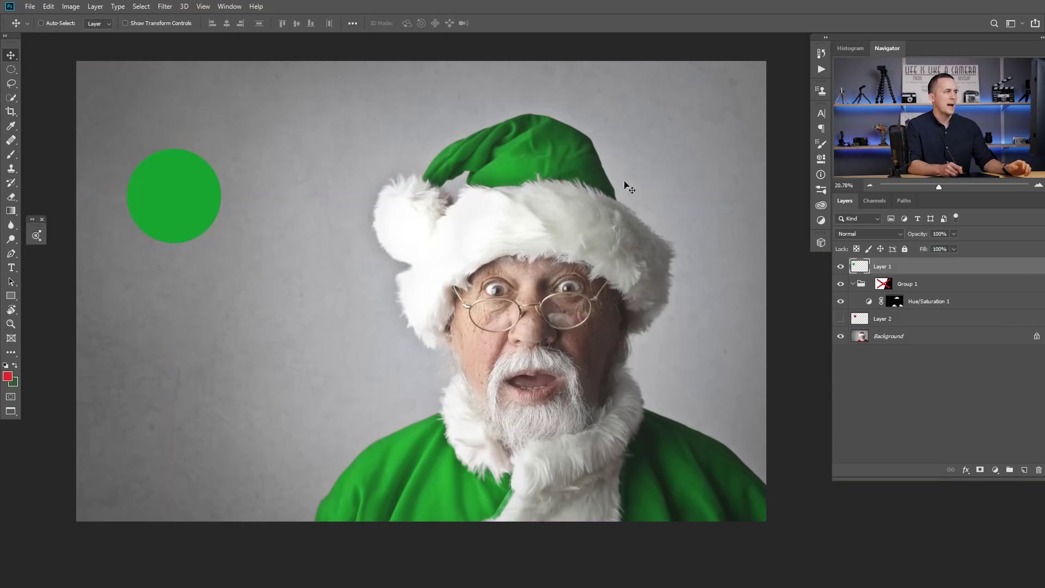
In the Santa image, move the green sample circle closer to the hat and compare the outfit with and without Hue/Saturation 1
{"action": "left_click_drag", "start_coordinate": [186, 200], "coordinate": [234, 200]}
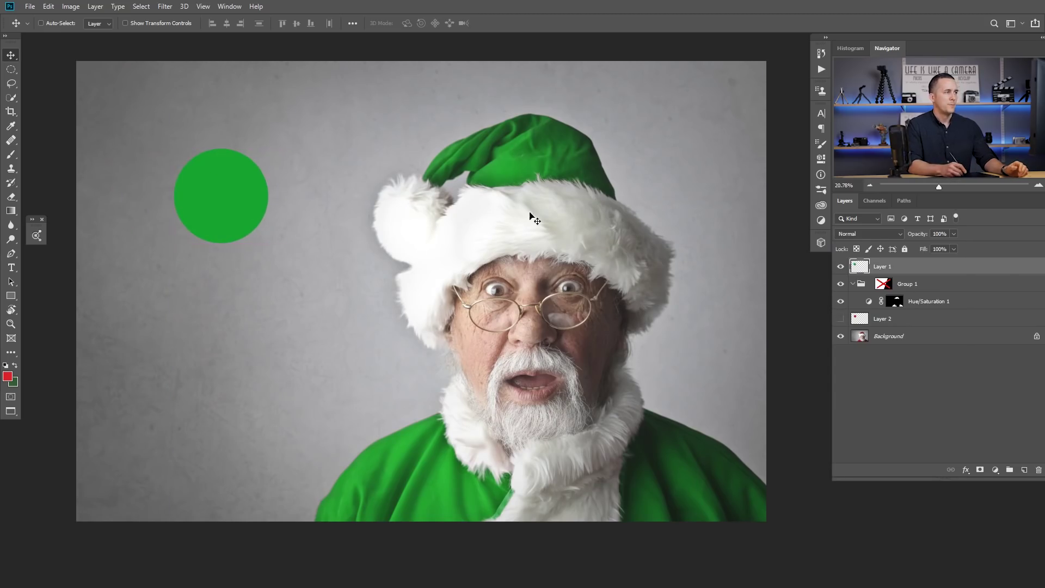
{"action": "left_click", "coordinate": [841, 319]}
{"action": "left_click", "coordinate": [841, 302]}
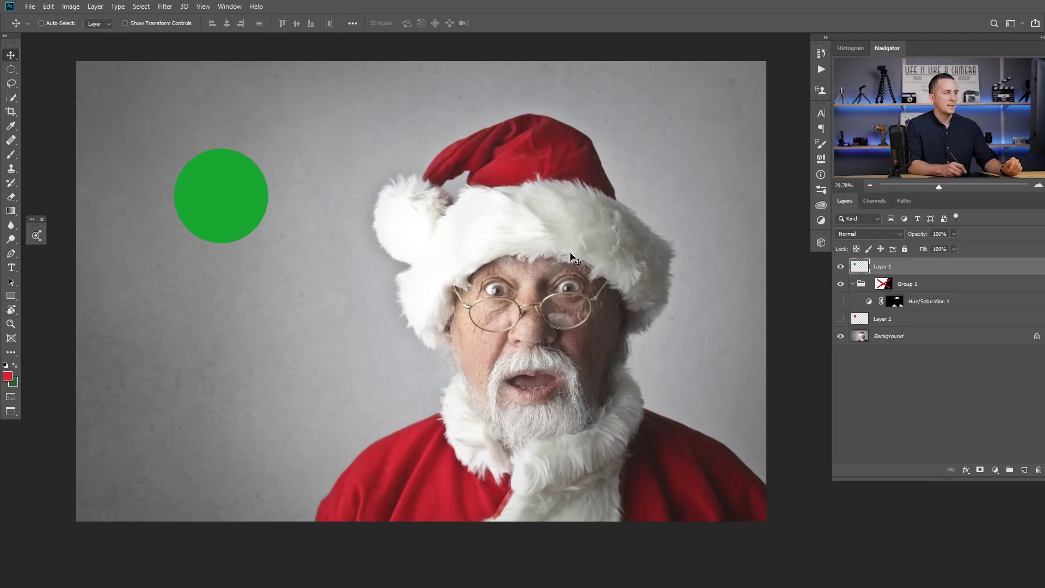
{"action": "left_click", "coordinate": [841, 301]}
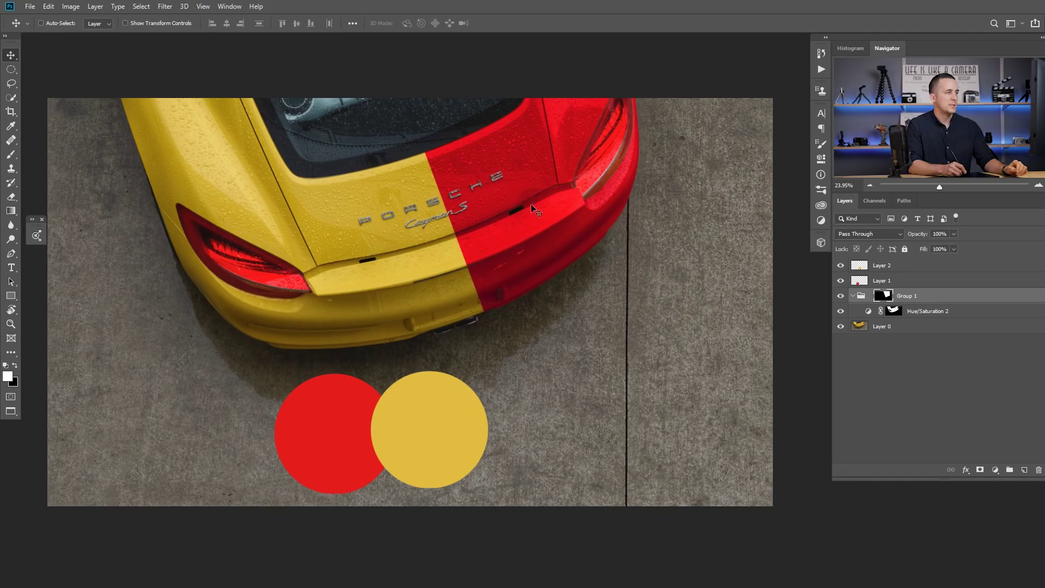
Check the car without Hue/Saturation 2, and add a Curves adjustment layer above Layer 2, clipped to it
{"action": "left_click", "coordinate": [841, 311]}
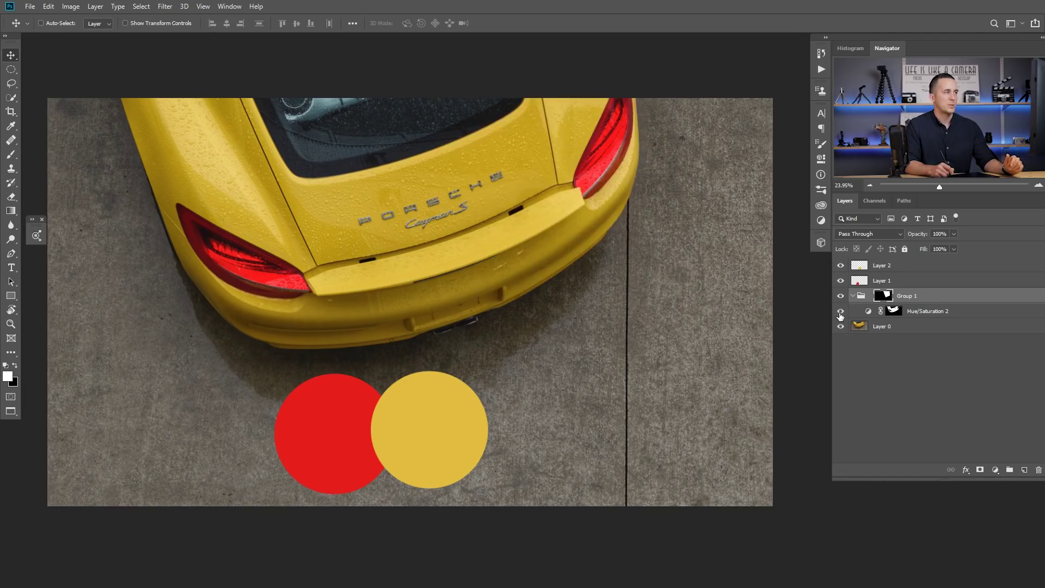
{"action": "left_click", "coordinate": [840, 313]}
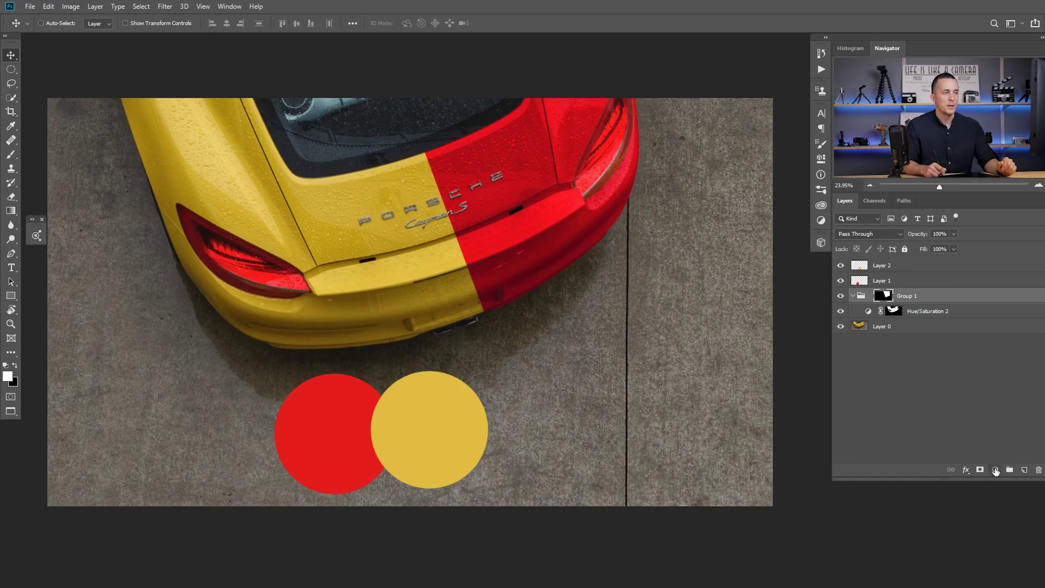
{"action": "left_click", "coordinate": [995, 469]}
{"action": "left_click", "coordinate": [980, 331]}
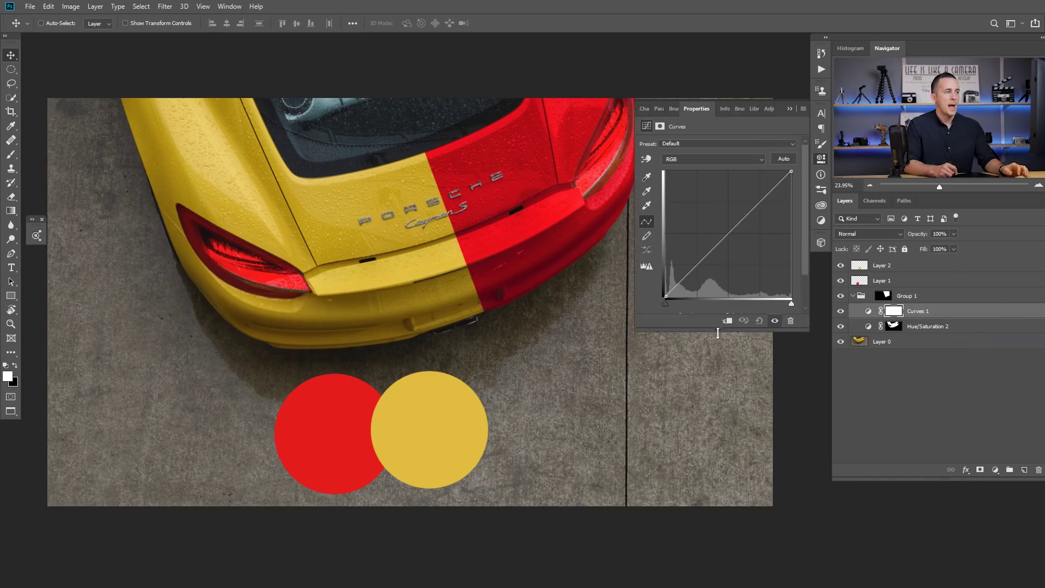
{"action": "left_click_drag", "start_coordinate": [867, 312], "coordinate": [867, 273]}
{"action": "left_click", "coordinate": [864, 272], "text": "alt"}
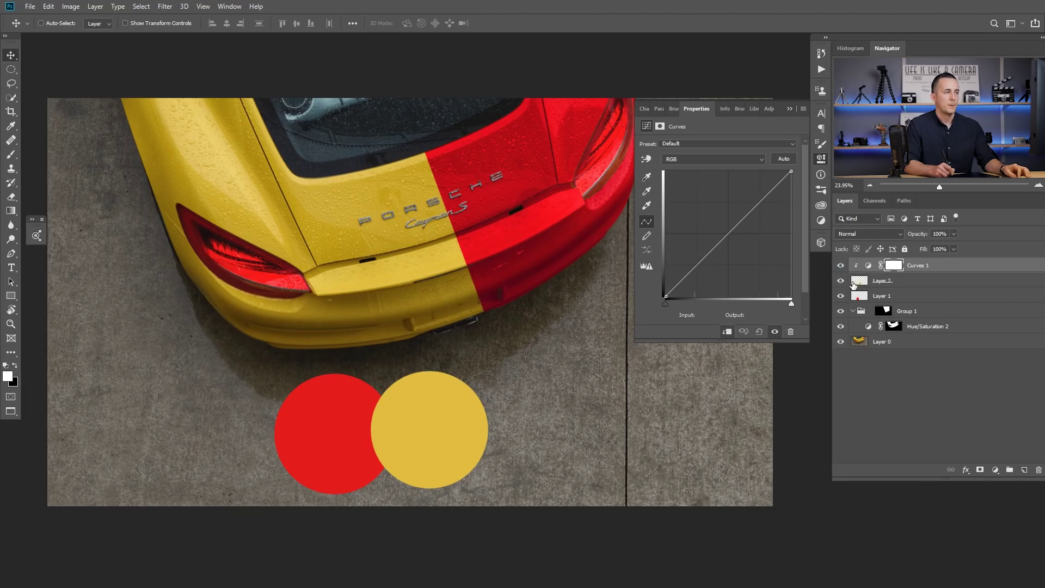
Hide Group 1 and Layer 0 to isolate the two sample circles, and bend the RGB curve from input 142 to output 133
{"action": "left_click_drag", "start_coordinate": [841, 311], "coordinate": [840, 341]}
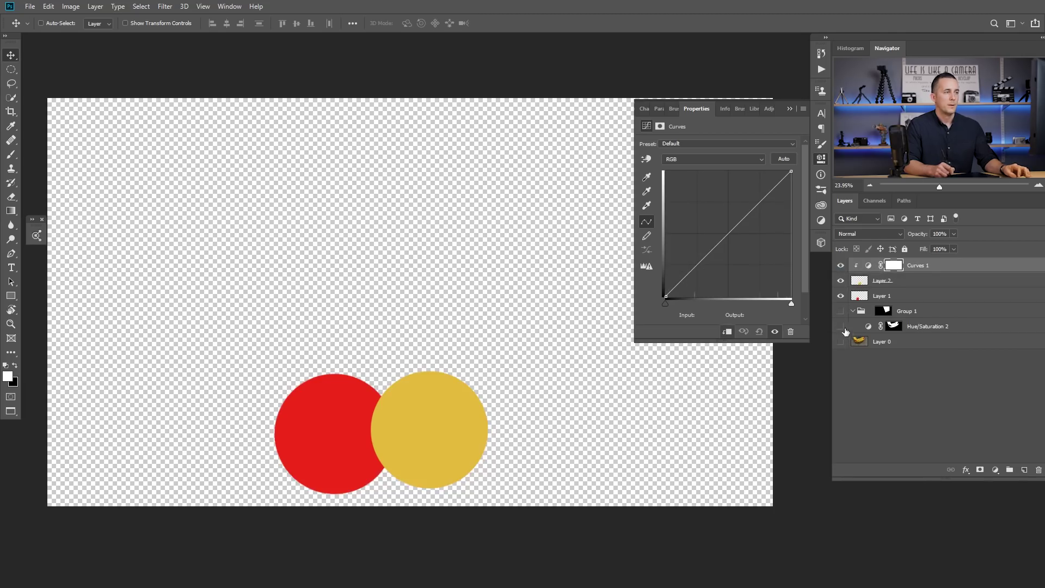
{"action": "left_click", "coordinate": [410, 425]}
{"action": "left_click_drag", "start_coordinate": [445, 417], "coordinate": [480, 322]}
{"action": "mouse_move", "coordinate": [733, 222]}
{"action": "left_mouse_down"}
{"action": "mouse_move", "coordinate": [741, 238]}
{"action": "mouse_move", "coordinate": [735, 231]}
{"action": "left_mouse_up"}
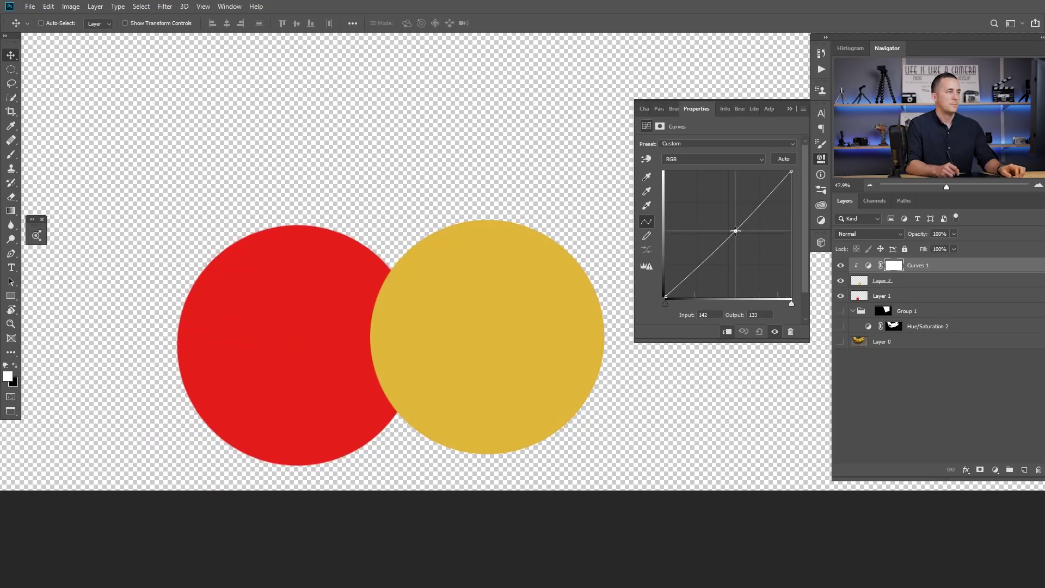
Lower the Green channel's white point in Curves 1 to output 94 for the yellow sample circle
{"action": "left_click", "coordinate": [736, 159]}
{"action": "left_click", "coordinate": [720, 176]}
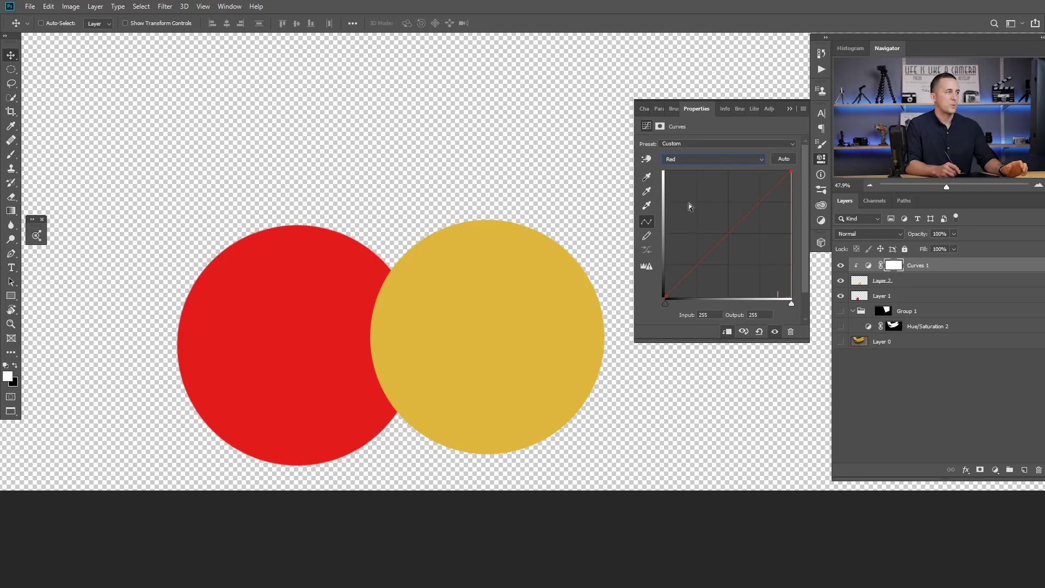
{"action": "left_click", "coordinate": [732, 160]}
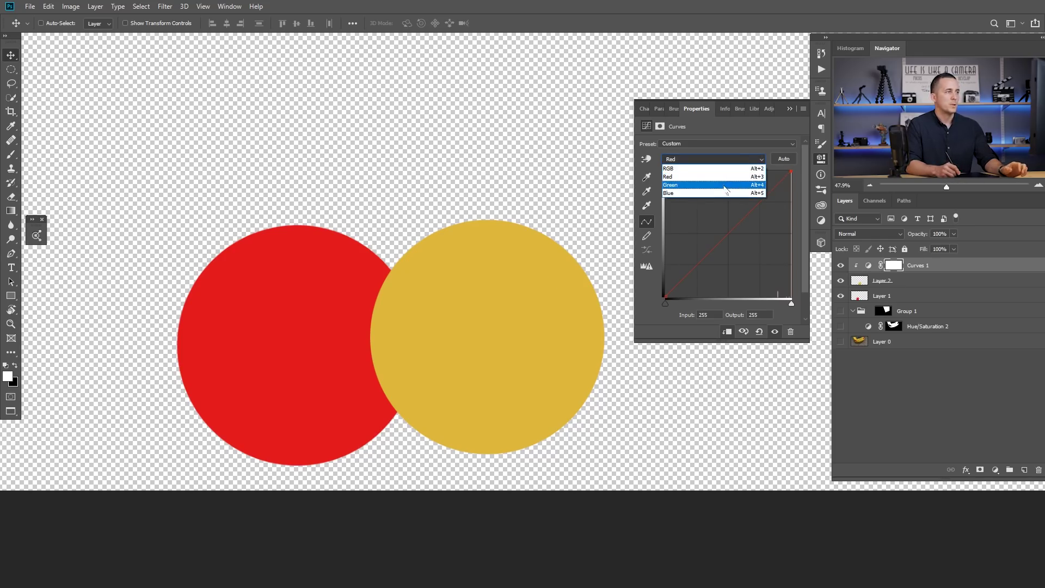
{"action": "left_click", "coordinate": [724, 185]}
{"action": "left_click_drag", "start_coordinate": [792, 174], "coordinate": [799, 251]}
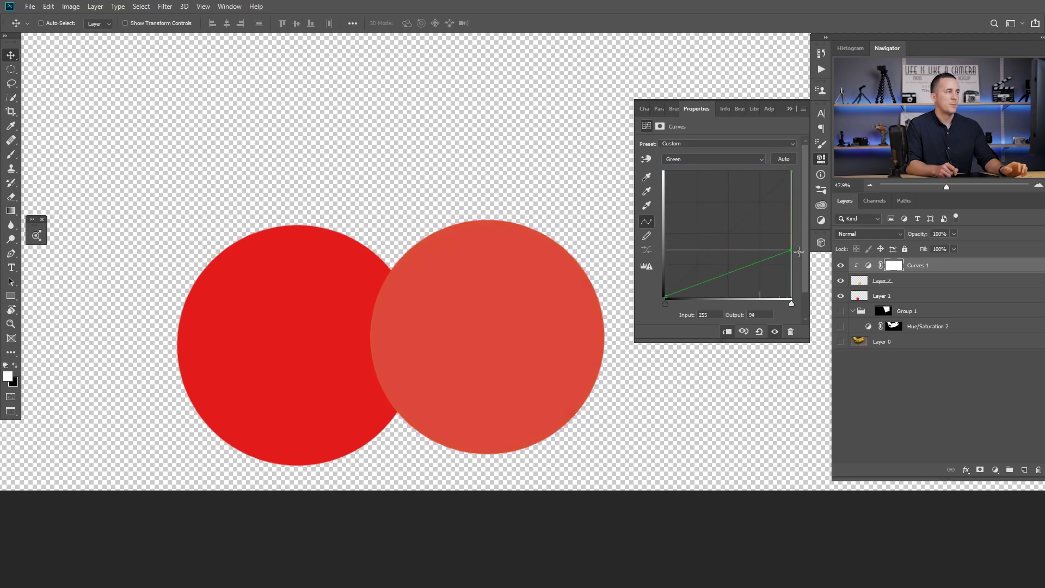
Move the Red channel's white point inward in Curves 1 to strengthen red in the sample circle
{"action": "left_click", "coordinate": [742, 158]}
{"action": "left_click", "coordinate": [724, 177]}
{"action": "mouse_move", "coordinate": [793, 171]}
{"action": "left_mouse_down"}
{"action": "mouse_move", "coordinate": [743, 165]}
{"action": "mouse_move", "coordinate": [792, 194]}
{"action": "mouse_move", "coordinate": [772, 172]}
{"action": "left_mouse_up"}
{"action": "left_click", "coordinate": [708, 159]}
{"action": "left_click", "coordinate": [714, 178]}
{"action": "left_click_drag", "start_coordinate": [790, 172], "coordinate": [714, 171]}
Set the Green curve's black point to input 53, output 0, and lower the Blue curve's white point to output 194
{"action": "left_click", "coordinate": [708, 159]}
{"action": "left_click", "coordinate": [688, 188]}
{"action": "left_click_drag", "start_coordinate": [666, 299], "coordinate": [691, 296]}
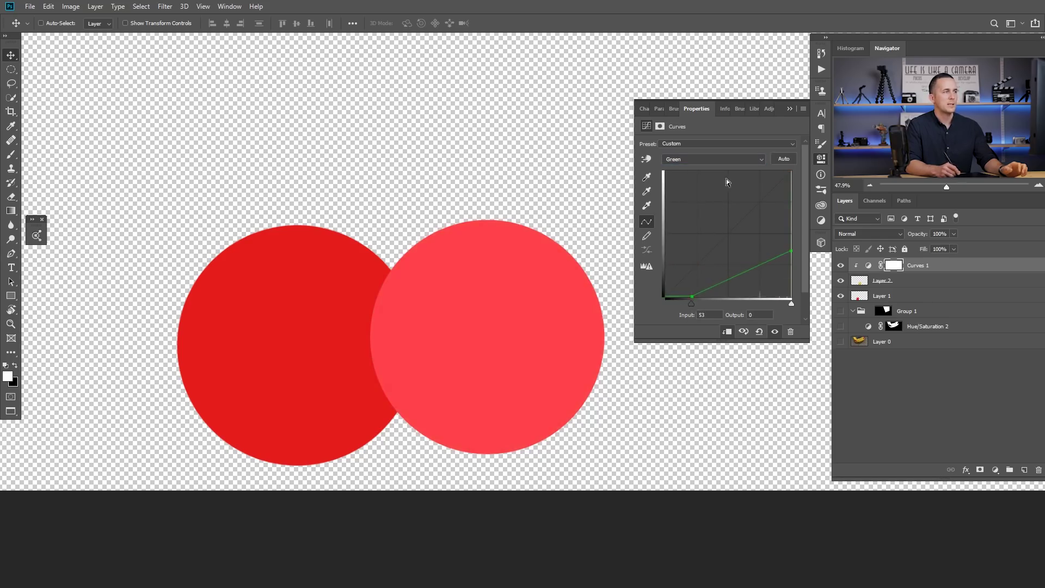
{"action": "left_click", "coordinate": [717, 159]}
{"action": "left_click", "coordinate": [719, 191]}
{"action": "left_click_drag", "start_coordinate": [769, 170], "coordinate": [791, 201]}
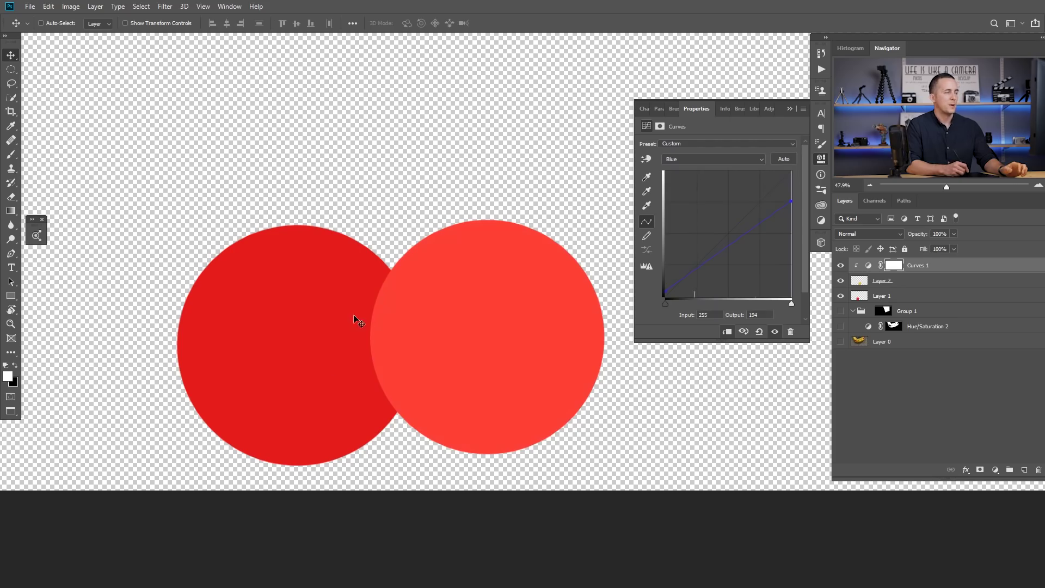